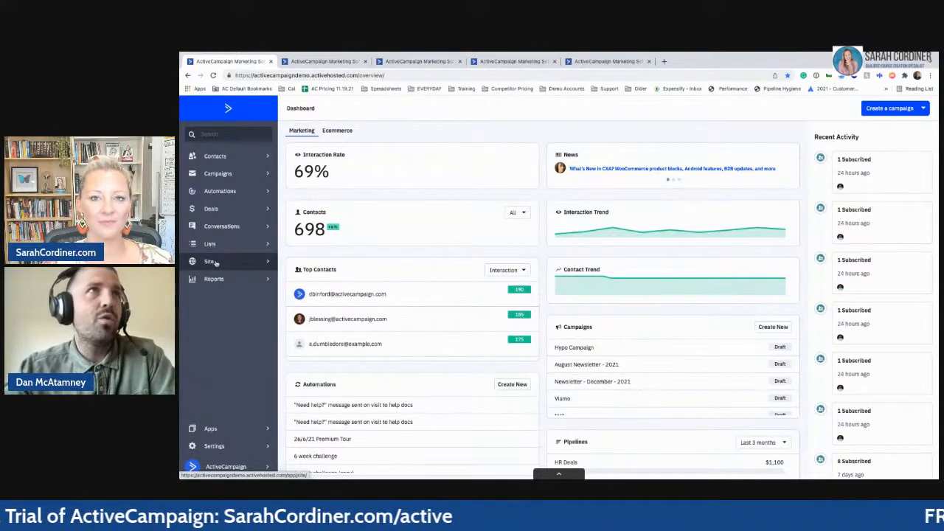
- Go to Site > Pages, reloading when it stalls, to list the Default, Instagram and facebook folders
left_click(214, 262)
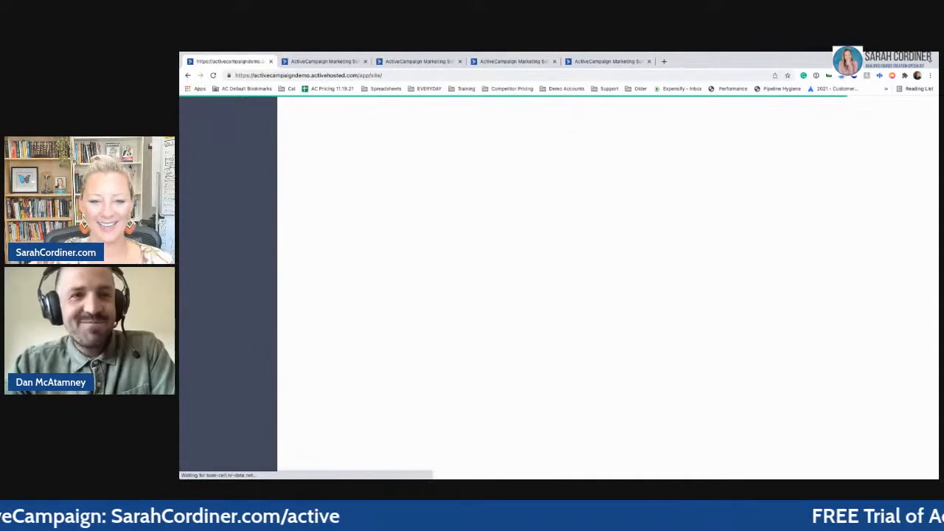
key("super+r")
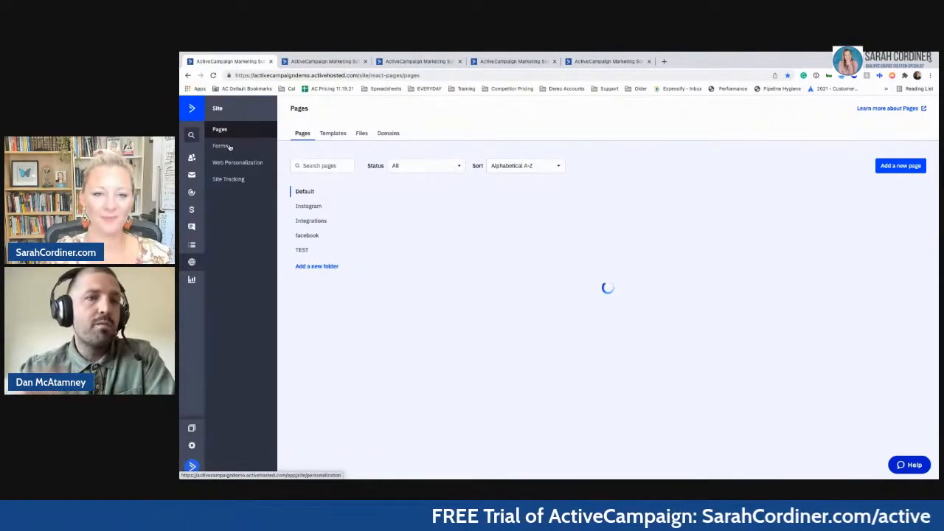
- Add a new page to show the template gallery with Blank, Lead Generation and Thank You layouts
left_click(230, 147)
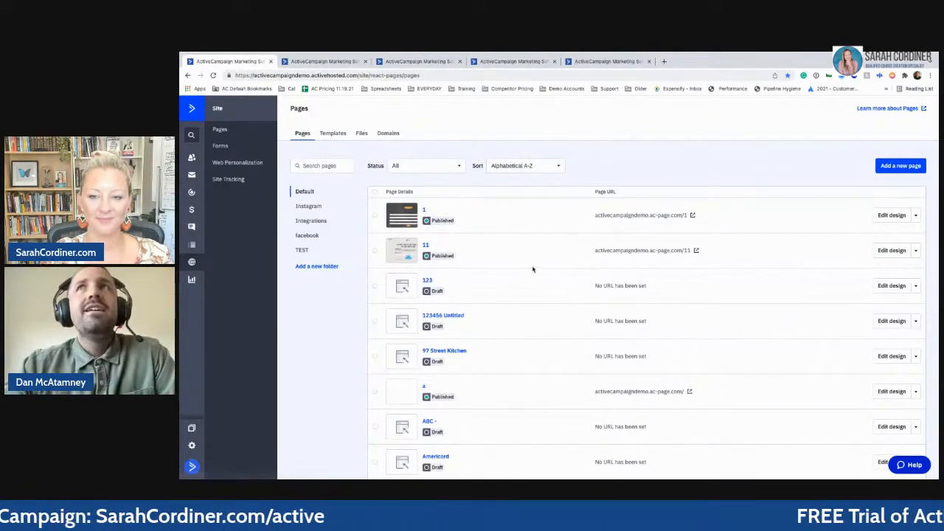
left_click(899, 166)
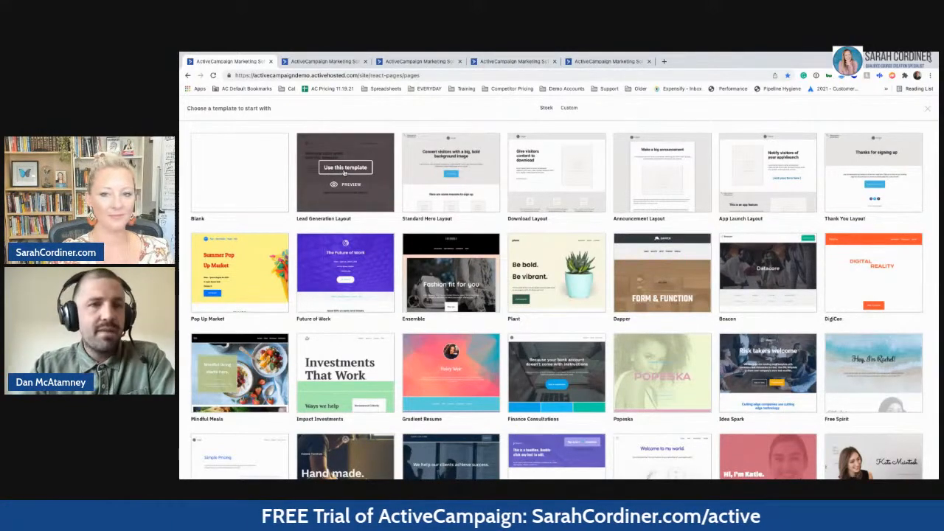
- Browse the template gallery in the other tab, then go back to the Test LP page editor
left_click(324, 62)
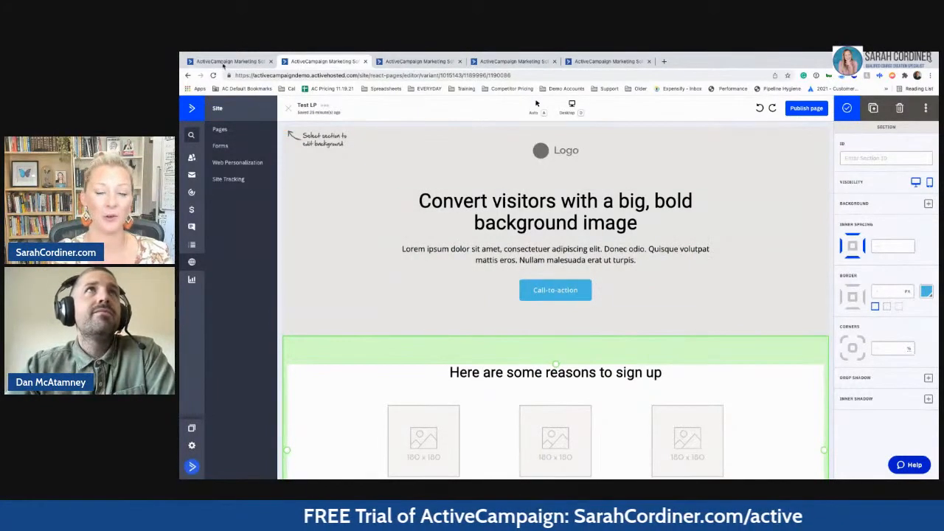
left_click(229, 61)
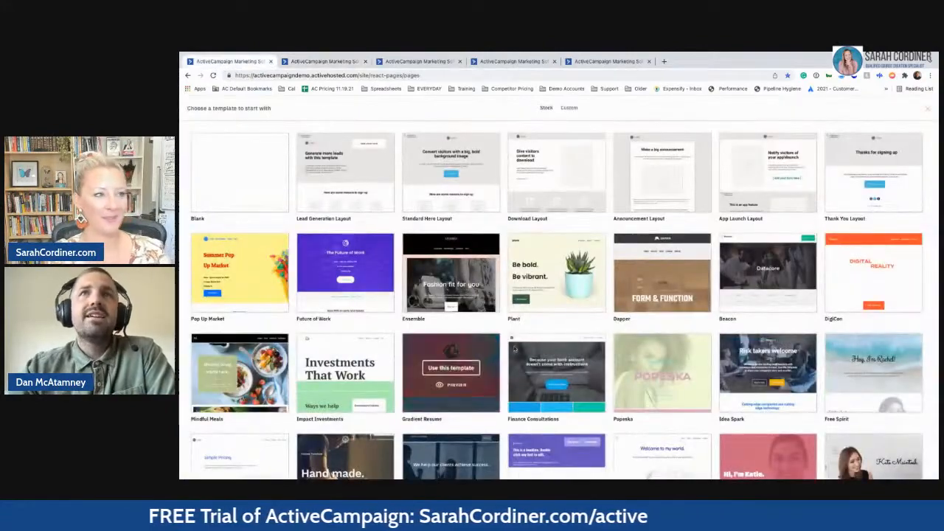
scroll(665, 366, "down", 5)
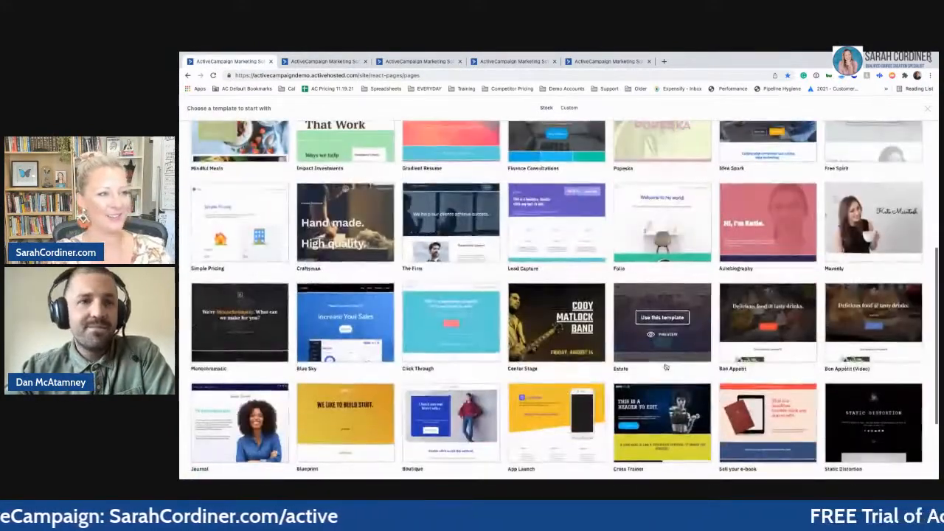
scroll(665, 366, "down", 3)
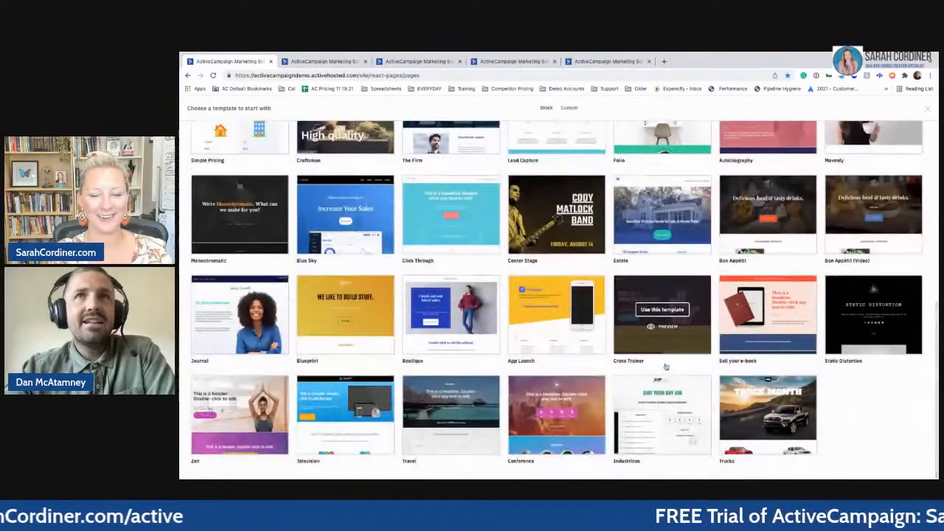
scroll(431, 224, "up", 7)
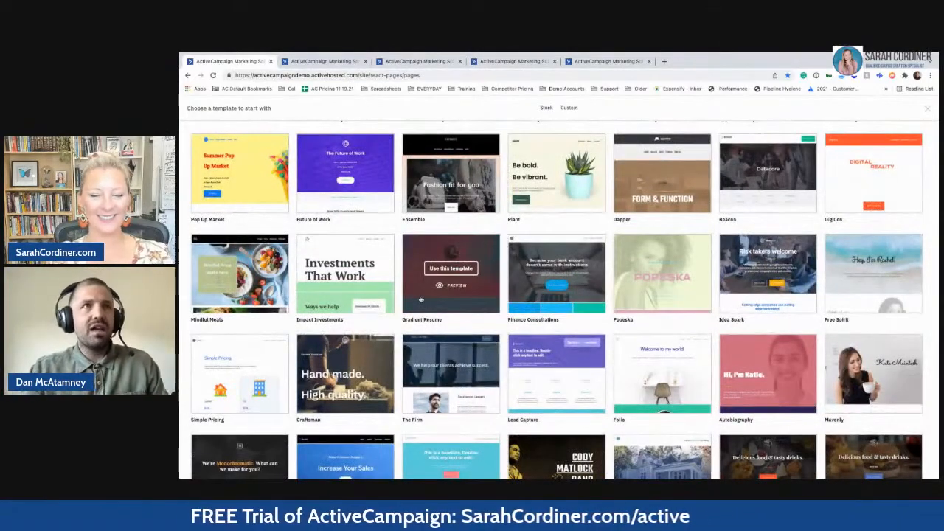
scroll(413, 235, "up", 2)
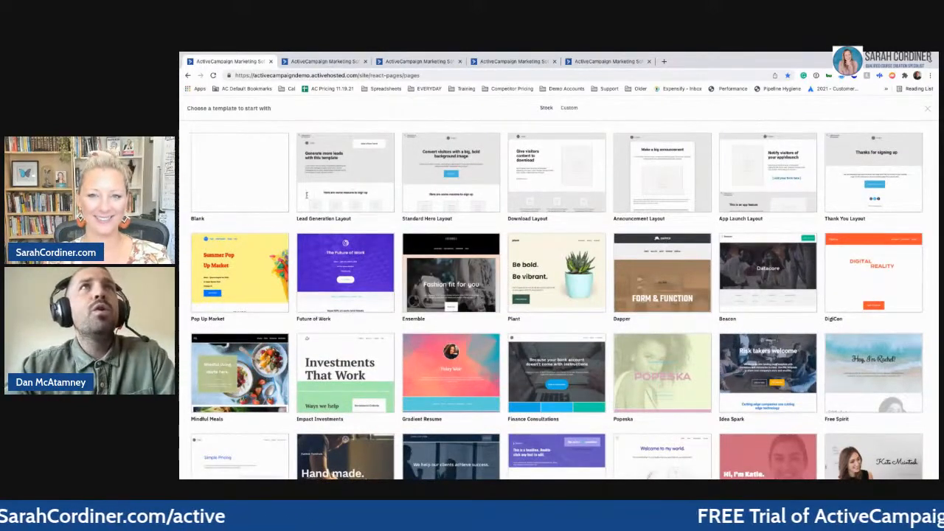
left_click(325, 62)
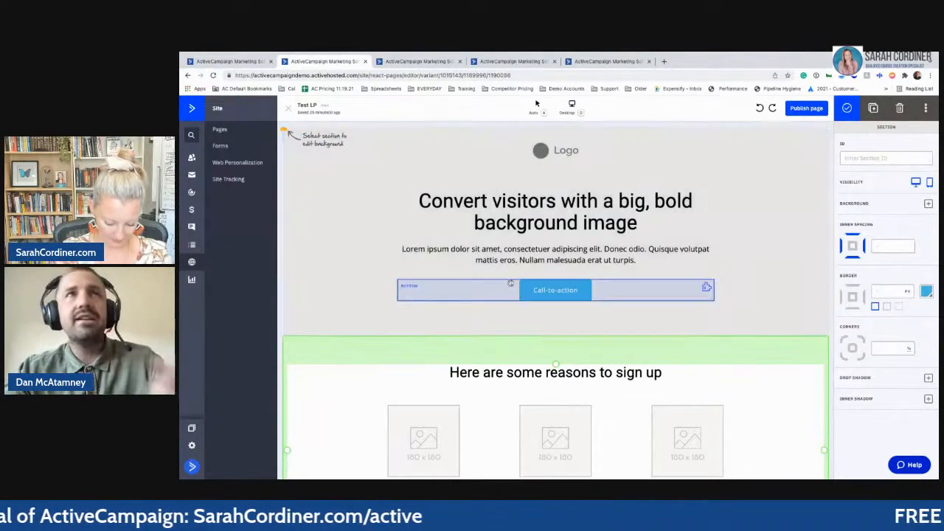
- Select the Test LP hero section, then its headline, to show the Blocks library
left_click(319, 140)
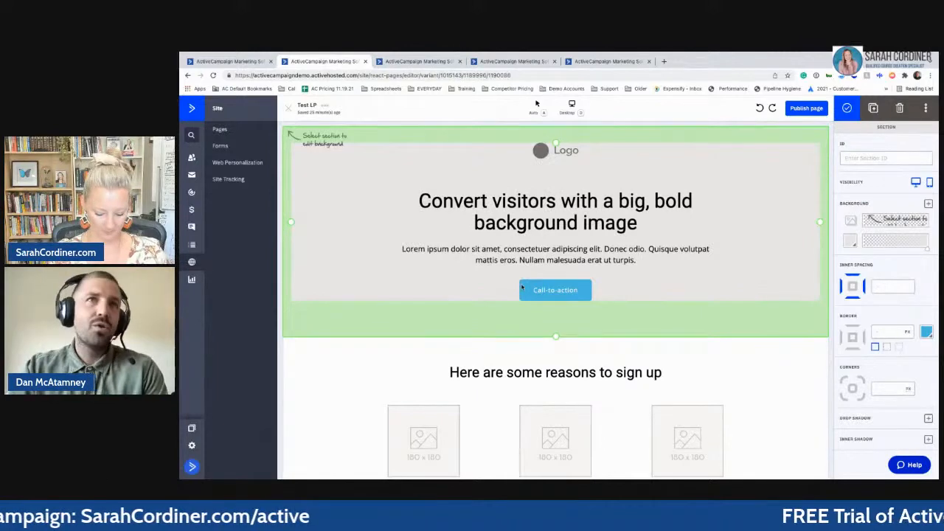
scroll(594, 417, "down", 1)
scroll(601, 369, "down", 1)
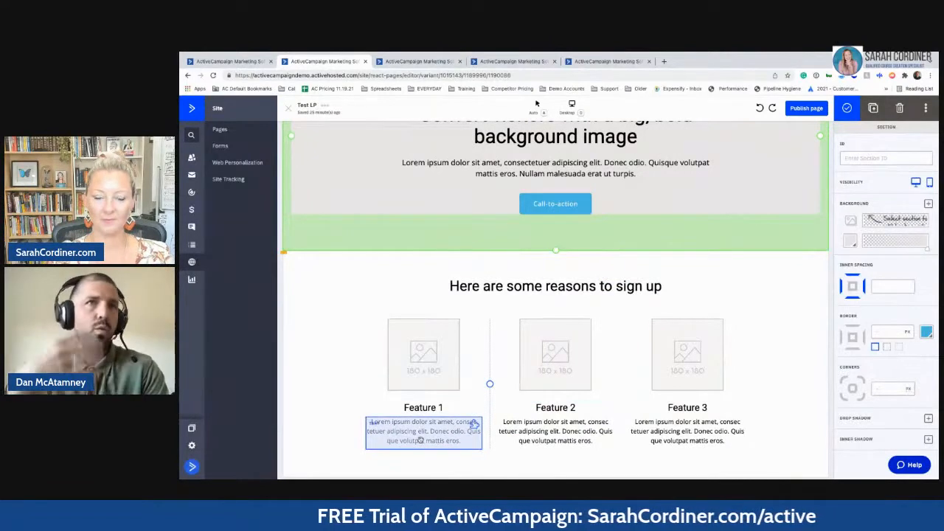
scroll(472, 425, "down", 3)
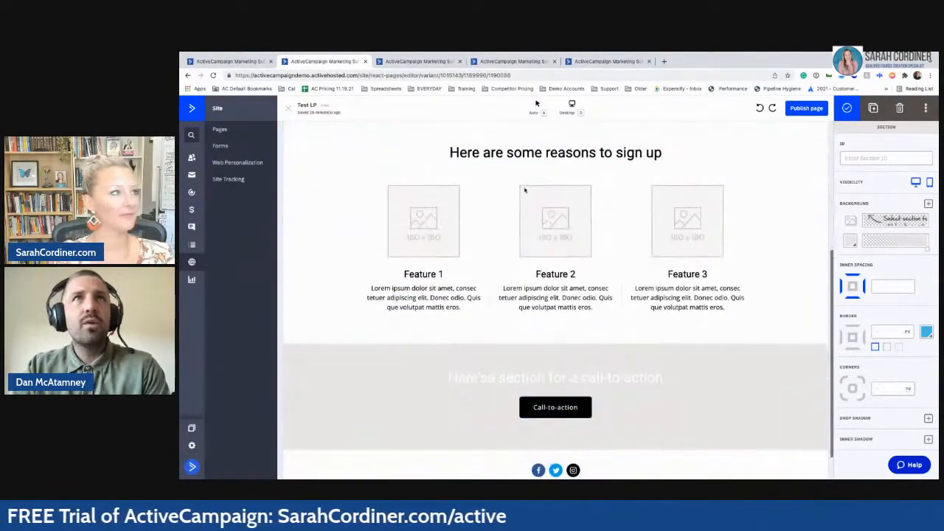
scroll(524, 189, "up", 4)
scroll(525, 190, "up", 1)
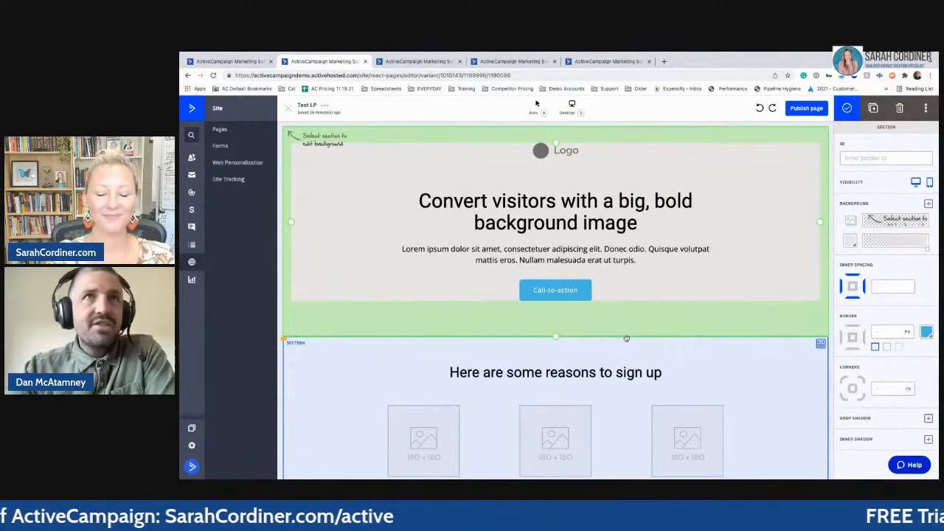
scroll(563, 276, "down", 2)
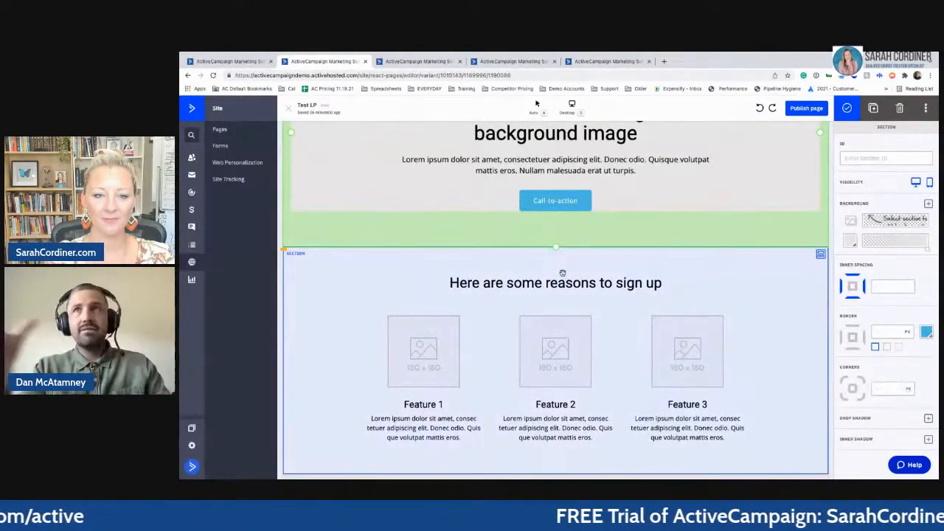
scroll(554, 347, "up", 2)
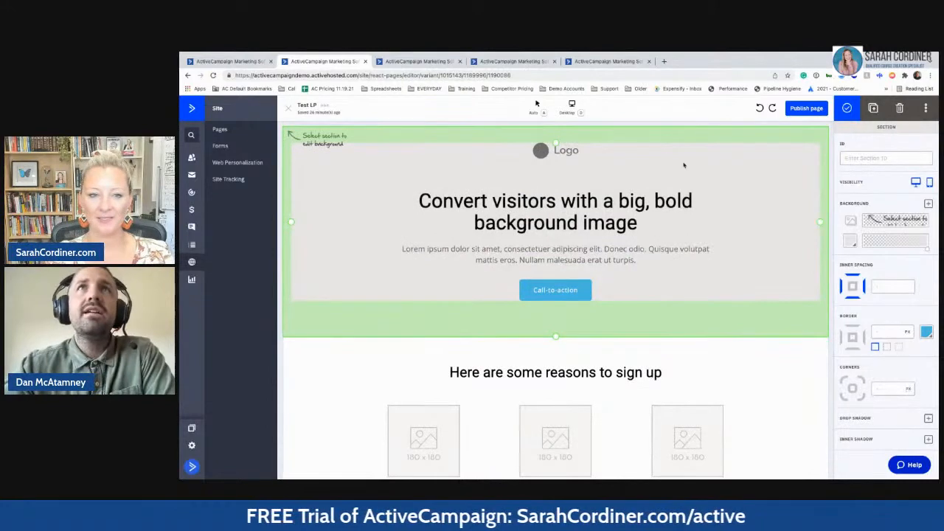
left_click(623, 204)
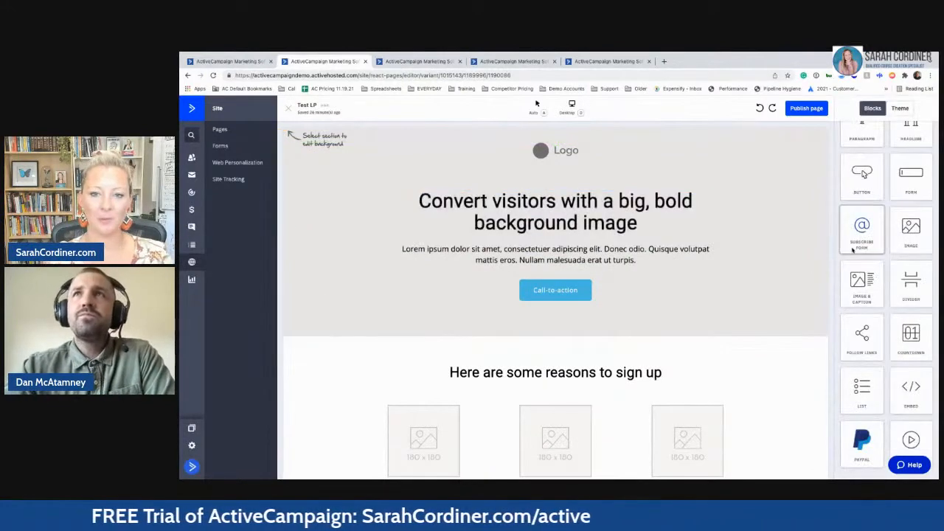
scroll(859, 221, "up", 3)
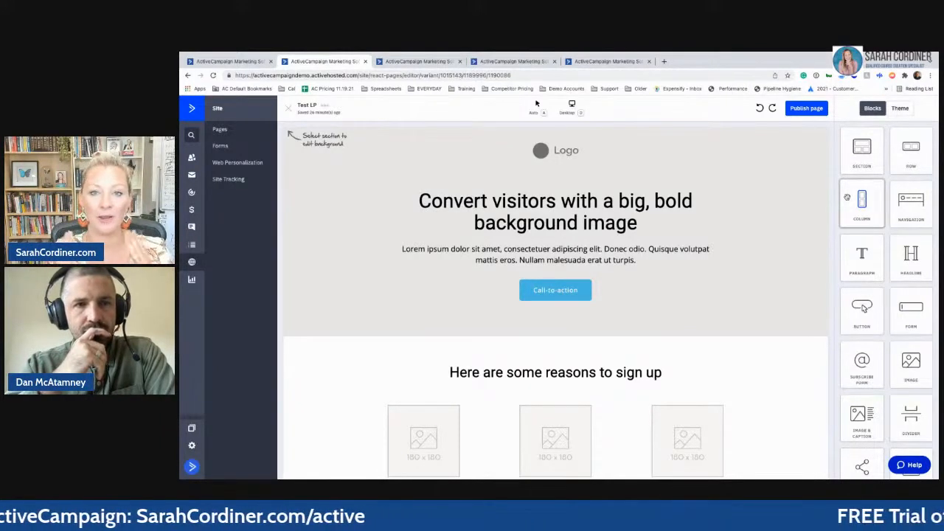
- Change the hero headline to 'Download our weight loss E-Book'
left_click(691, 209)
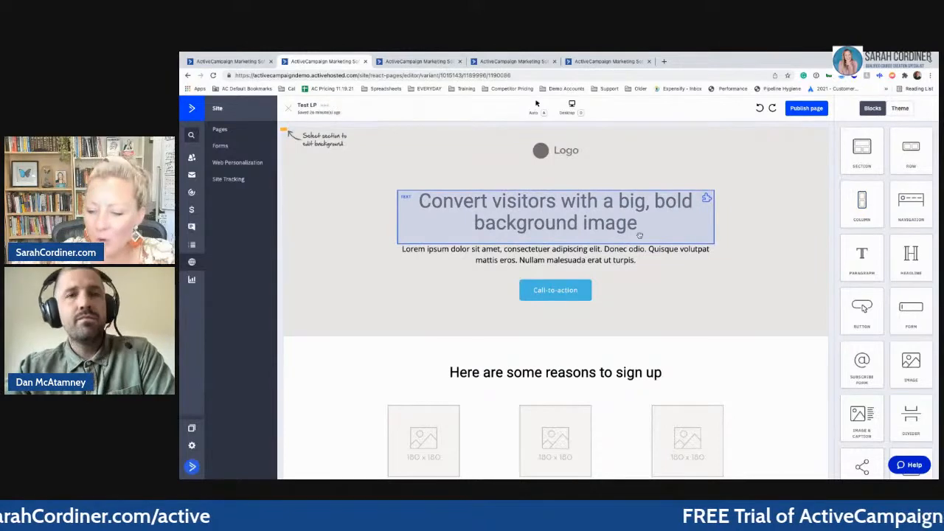
left_click(582, 356)
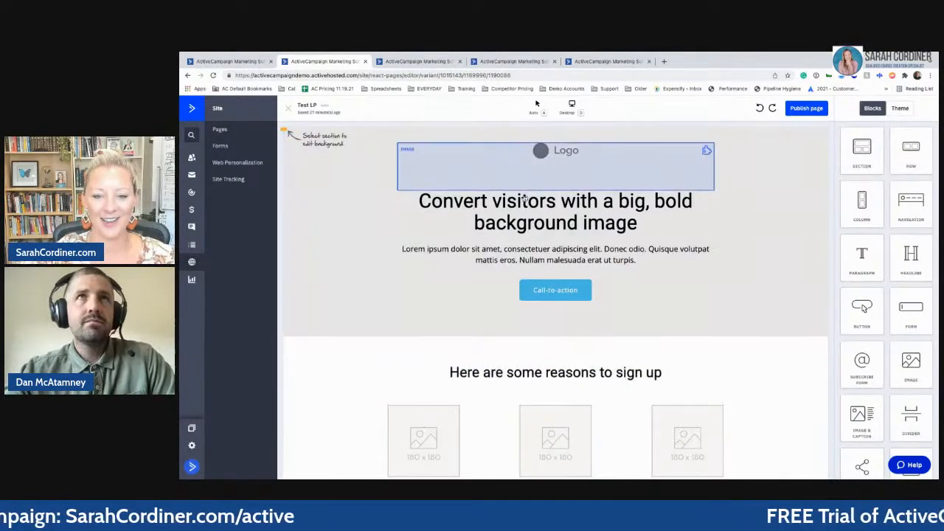
left_click(568, 213)
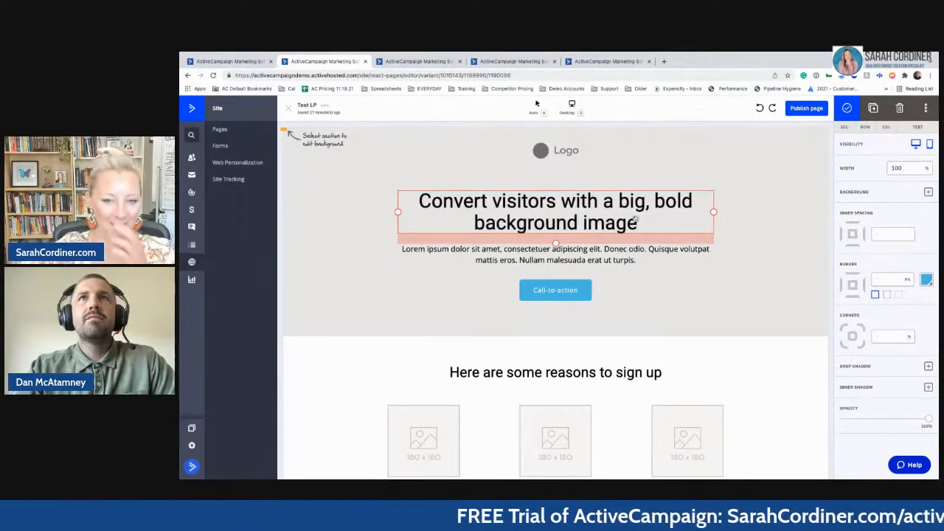
double_click(611, 217)
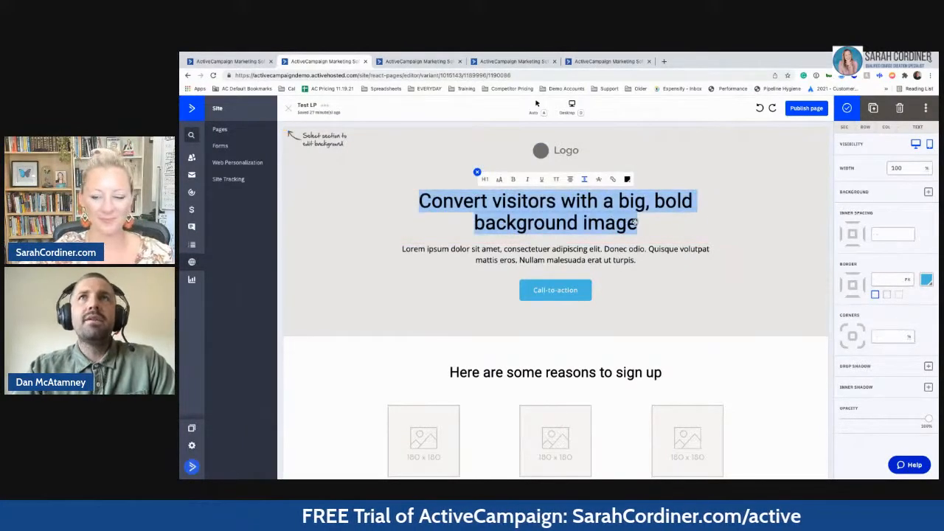
left_click(623, 222)
triple_click(623, 222)
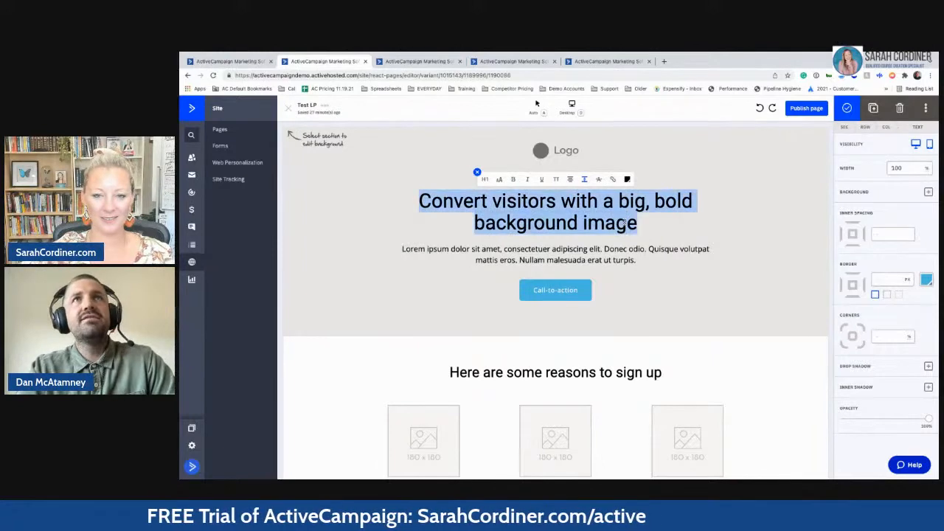
type("Downl")
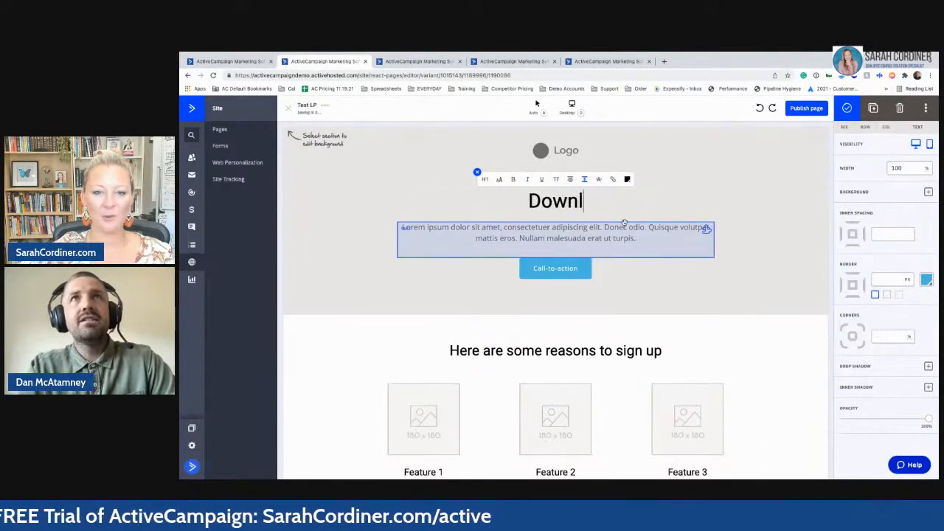
type("oad our wei")
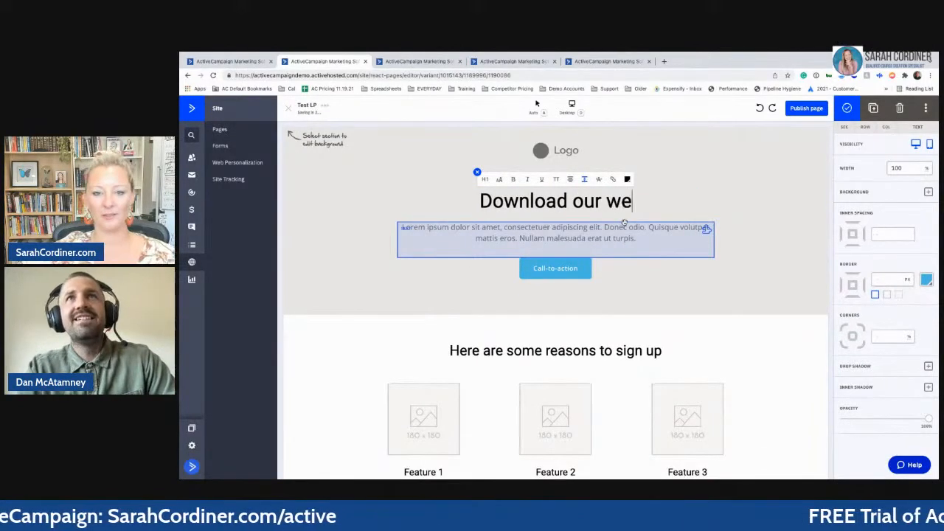
key("BackSpace")
key("BackSpace")
key("BackSpace")
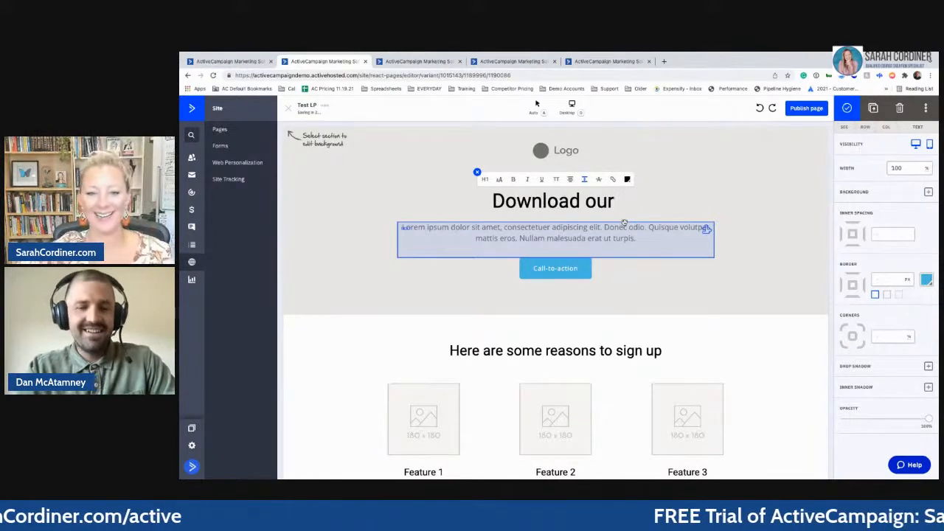
type("We")
key("BackSpace")
key("BackSpace")
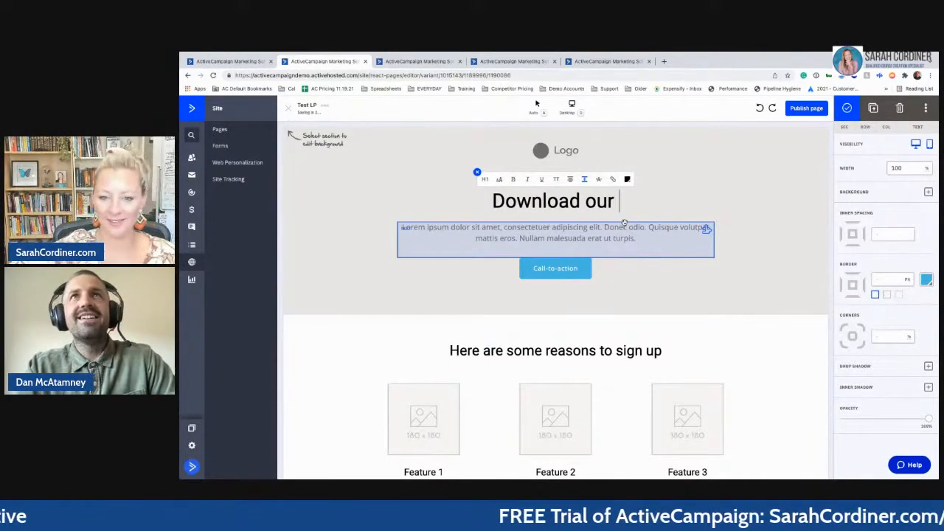
type("weight loss e")
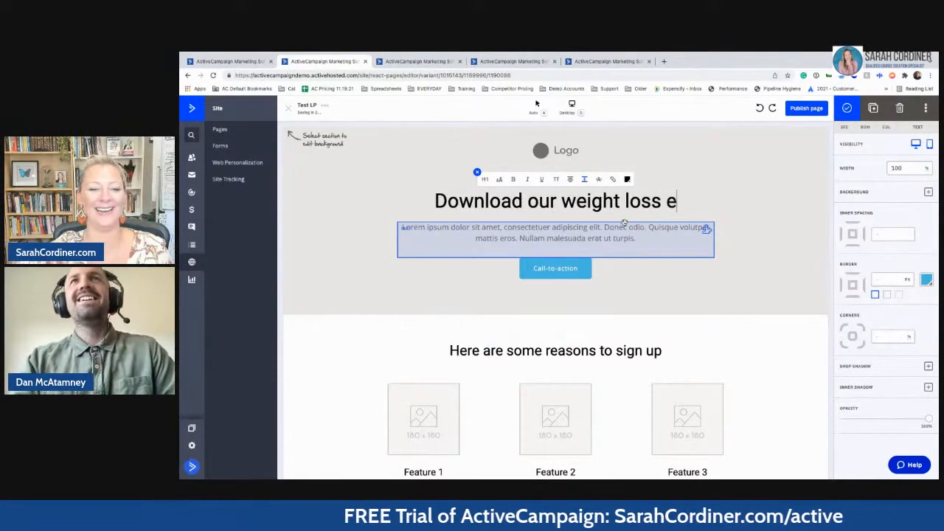
key("BackSpace")
type("E-Book")
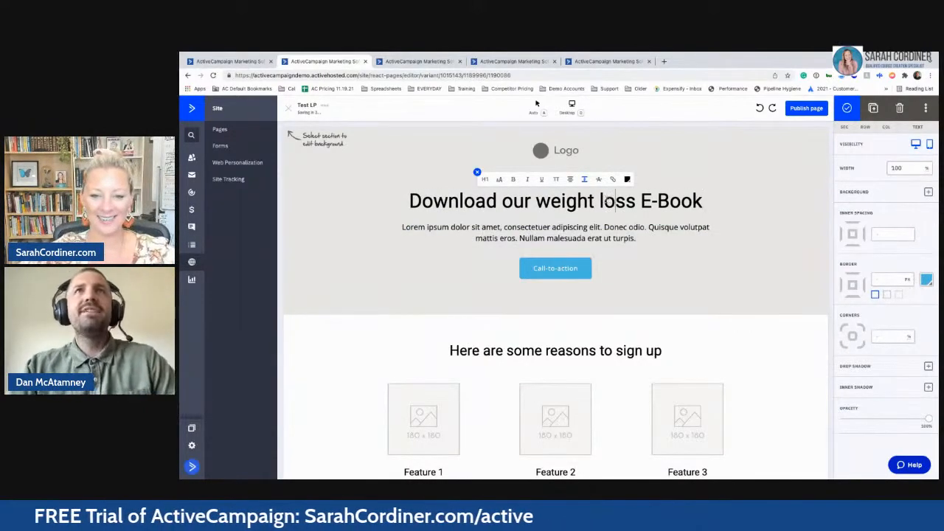
- Replace the lorem ipsum paragraph under it with 'Get sexy for summer!'
left_click(548, 233)
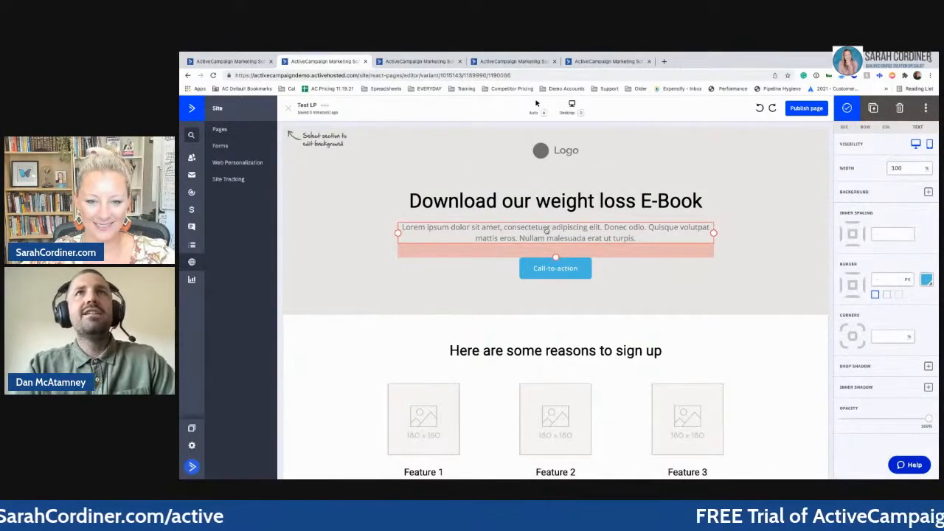
double_click(548, 231)
key("BackSpace")
type("D")
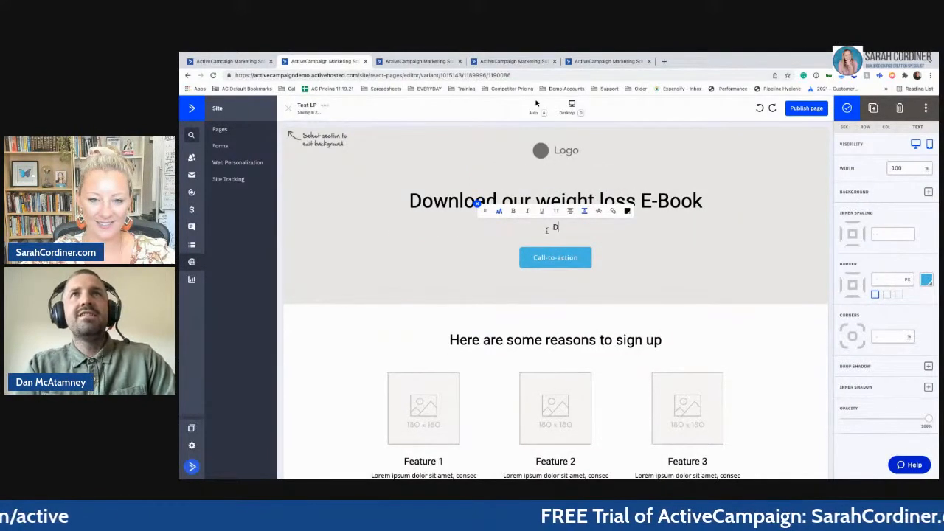
type("ro")
key("BackSpace")
key("BackSpace")
key("BackSpace")
type("Get sexy s")
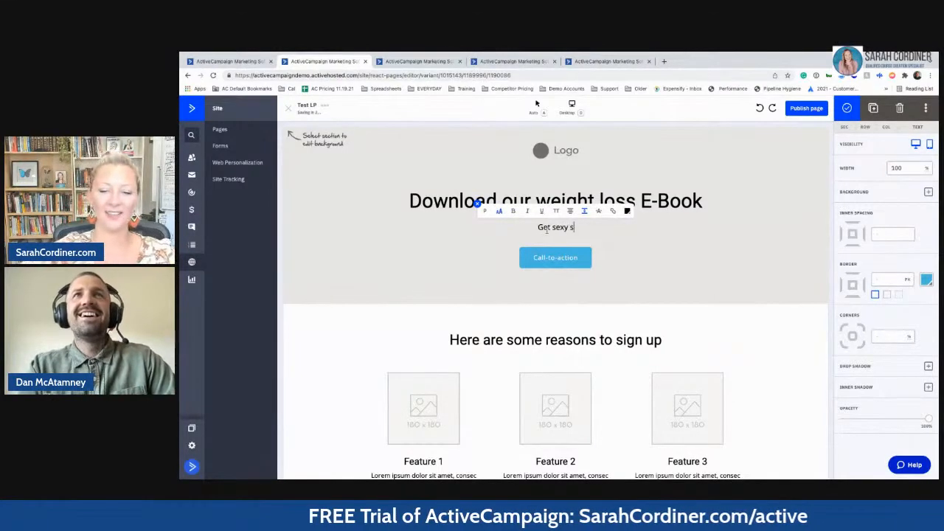
key("BackSpace")
type("for")
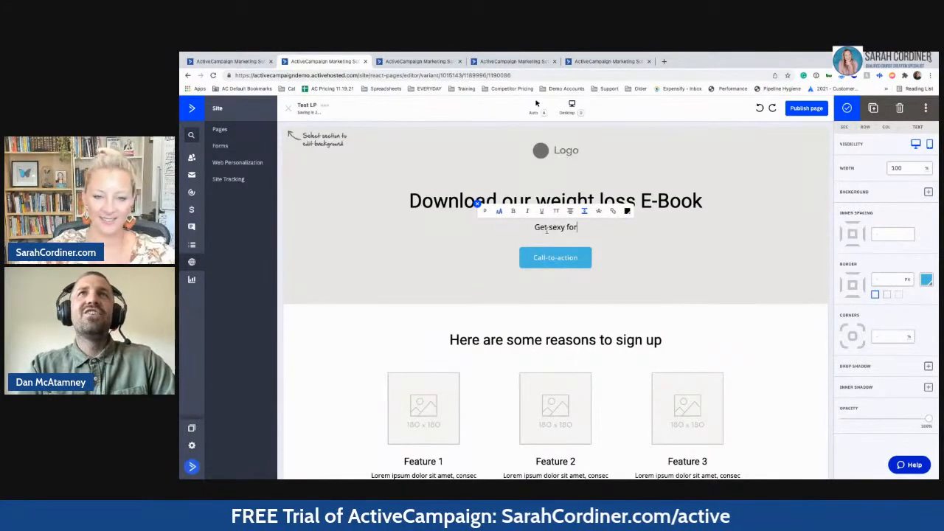
type(" summer!")
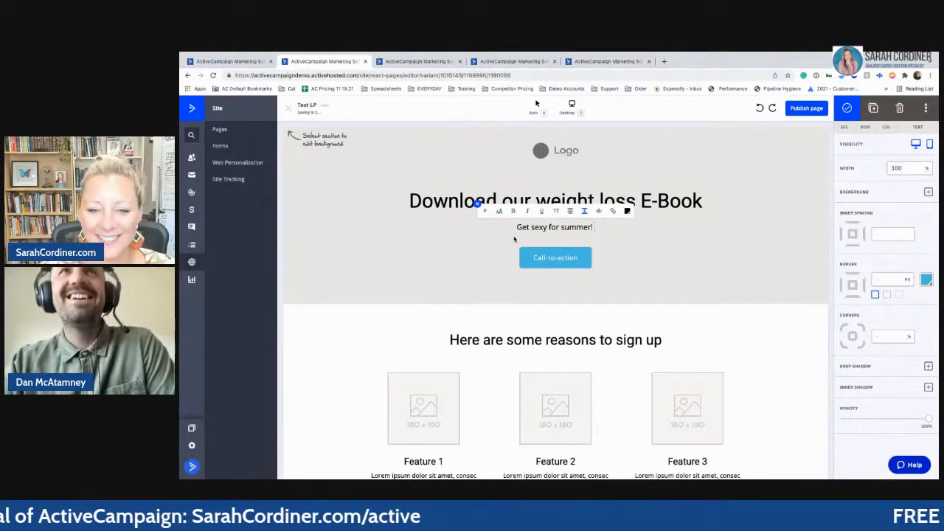
left_click(499, 255)
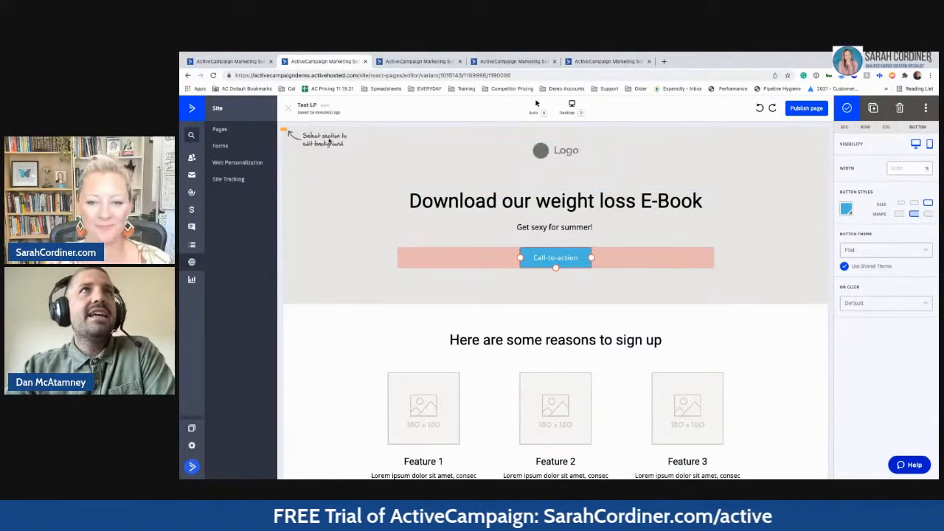
- Fill the hero section's background with the first palette colour
left_click(316, 142)
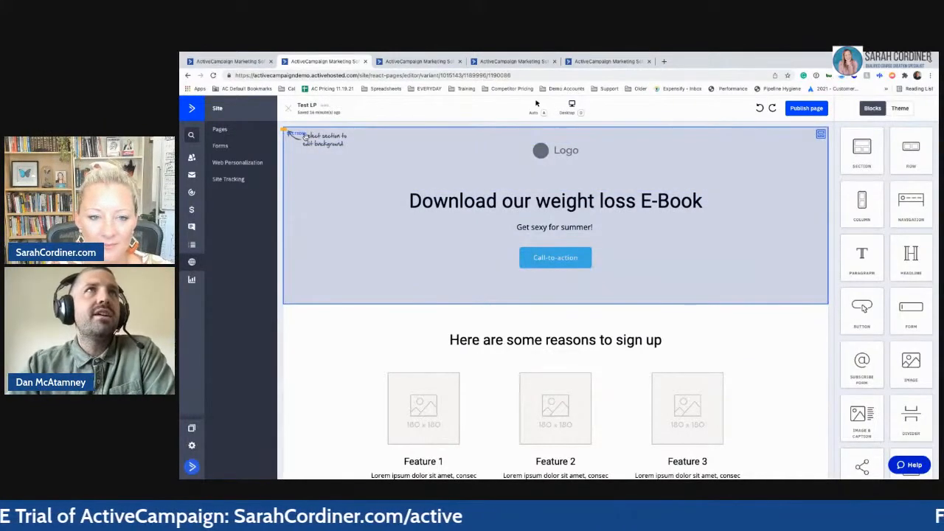
left_click(304, 137)
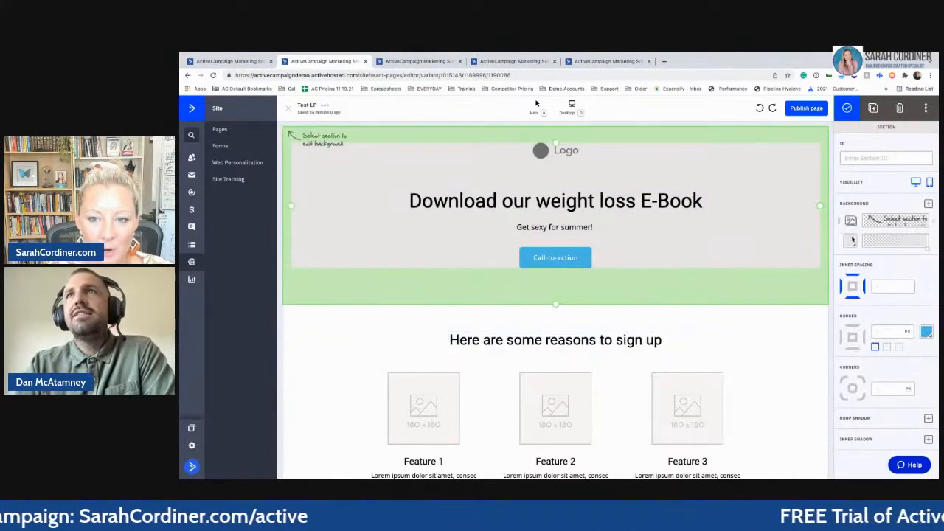
left_click(851, 241)
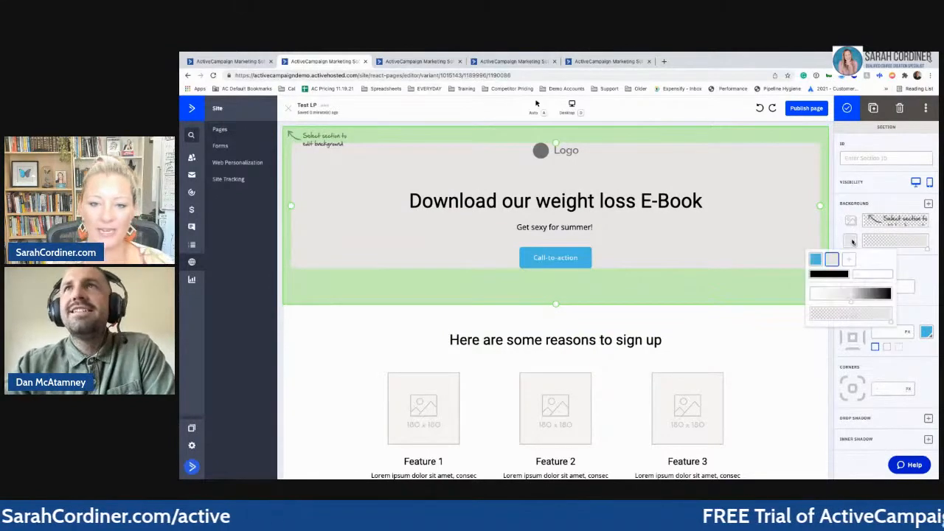
left_click(816, 260)
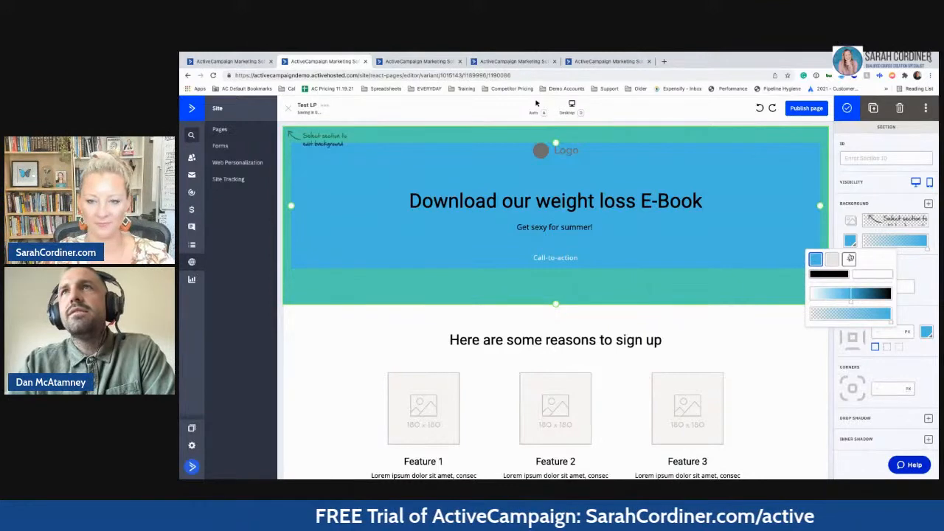
- Change the theme's first palette colour from #4ebfe5 to #5ce54e, turning the hero green
left_click(850, 258)
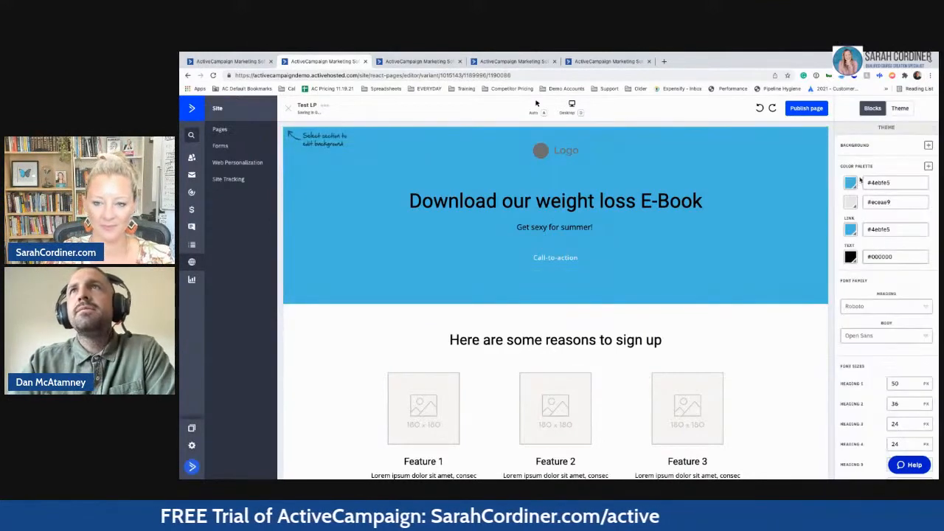
left_click(851, 185)
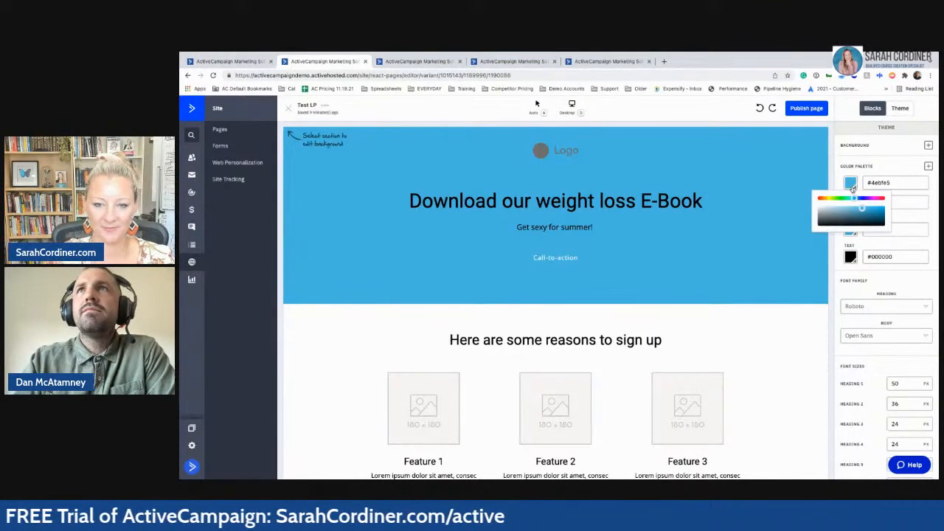
left_click(851, 188)
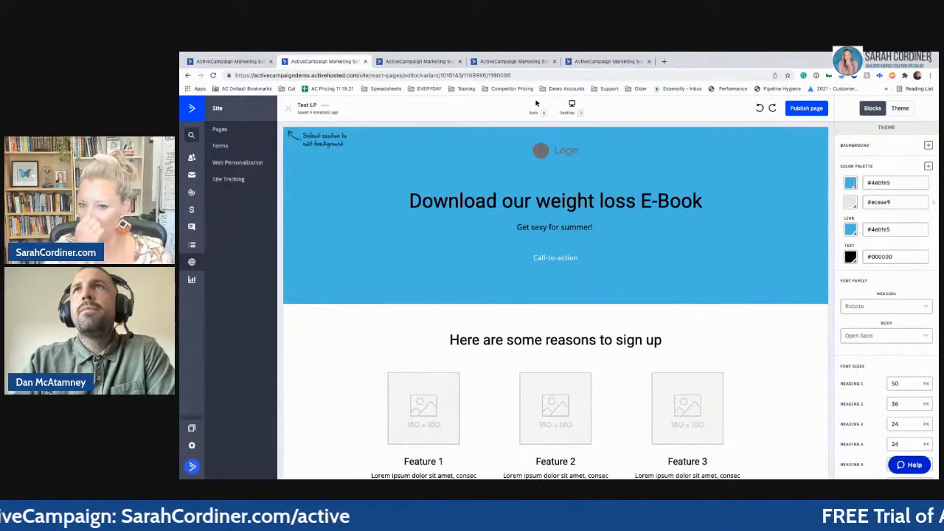
left_click(850, 186)
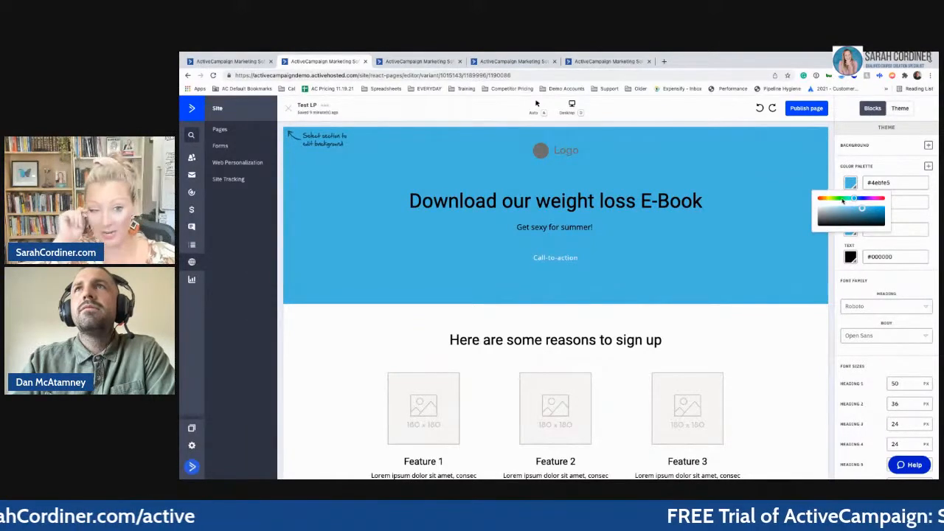
left_click(839, 199)
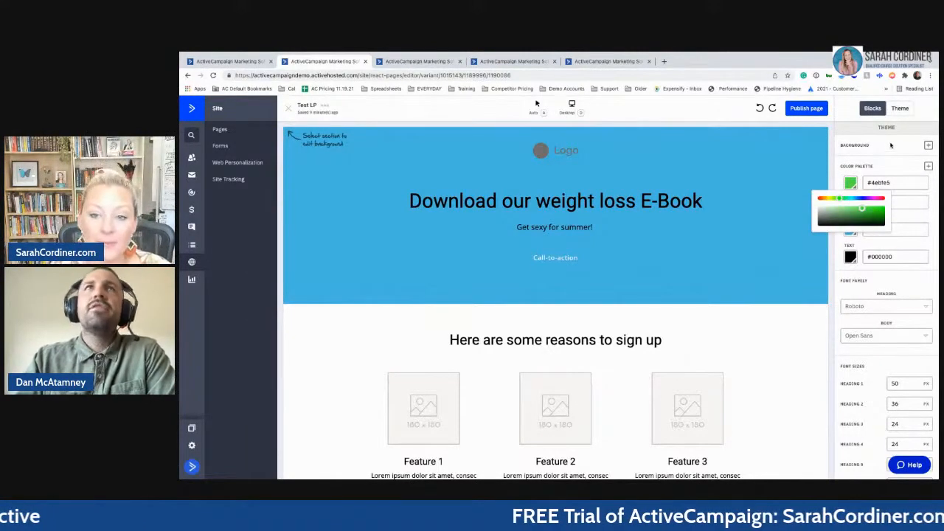
left_click(349, 153)
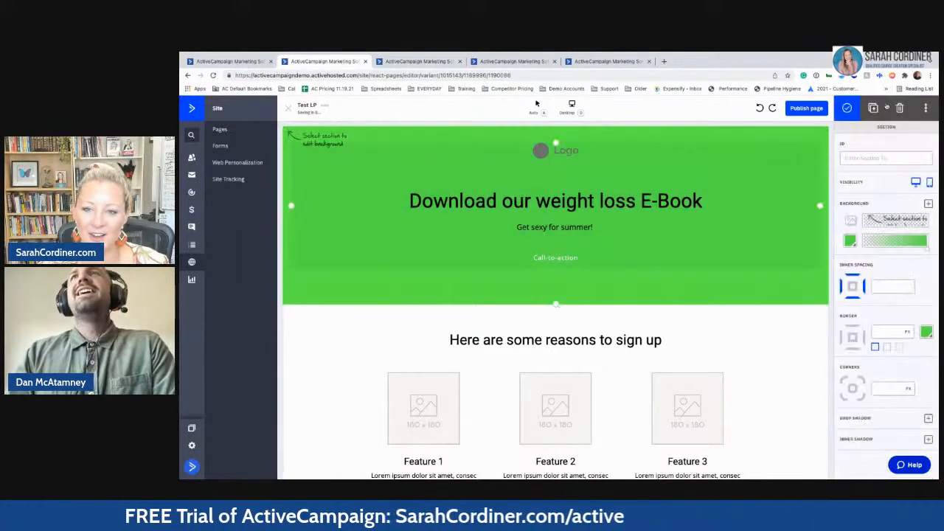
- Set the succulent image from the file library as the hero section's background image
left_click(896, 220)
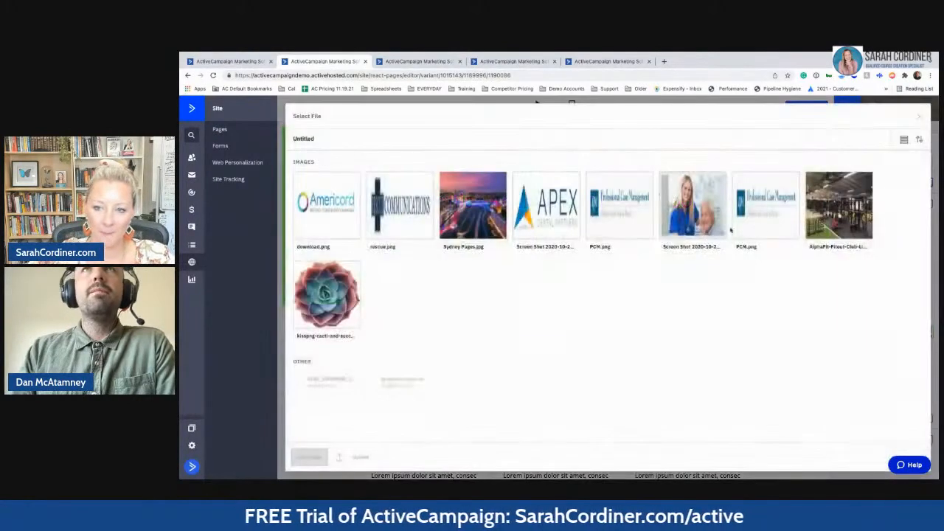
left_click(329, 296)
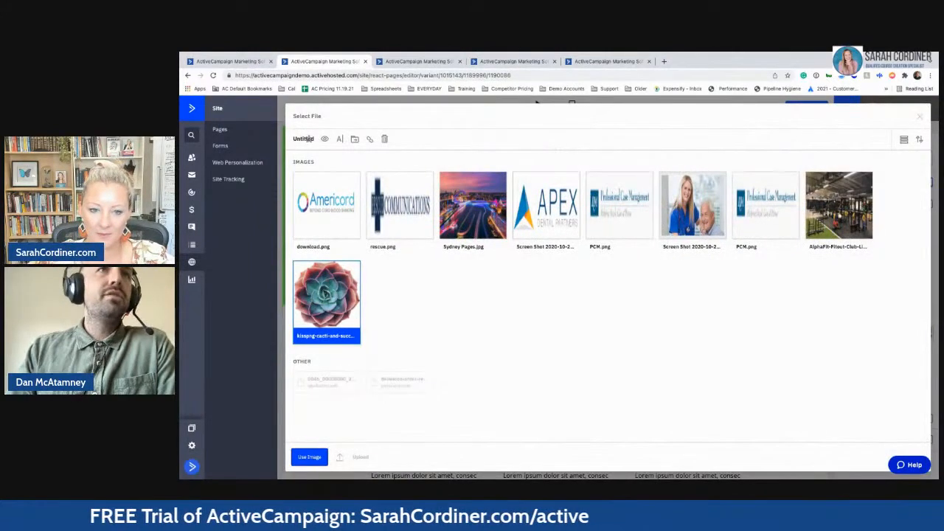
left_click(310, 457)
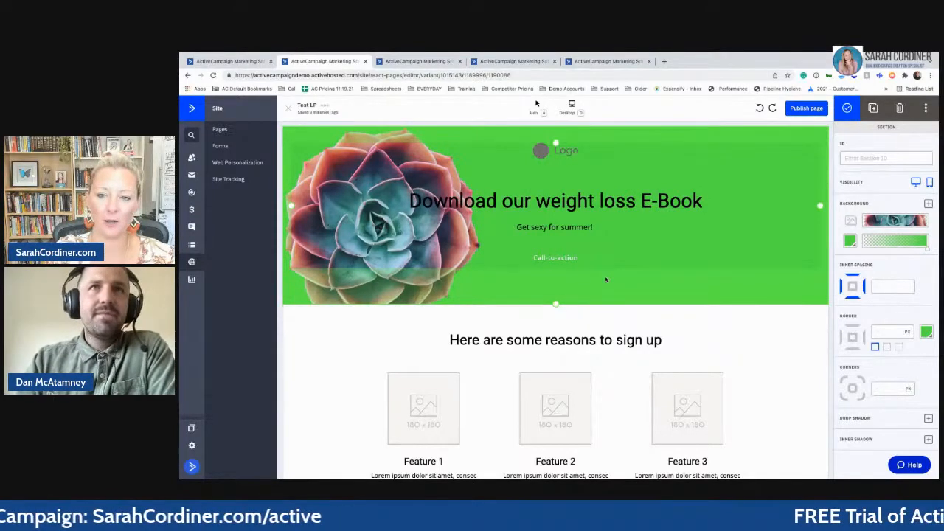
scroll(605, 279, "down", 1)
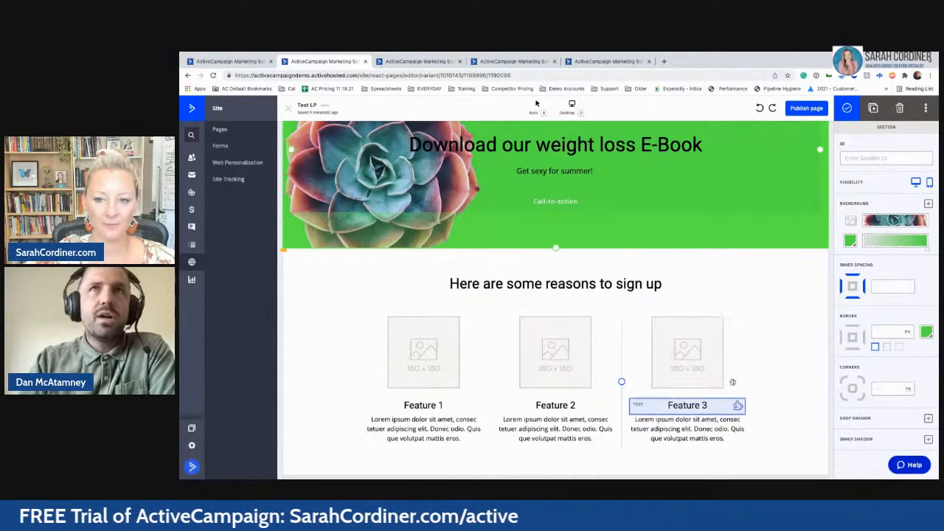
- Review the Test LP sections, then open the Site area in a new background tab
scroll(669, 317, "down", 1)
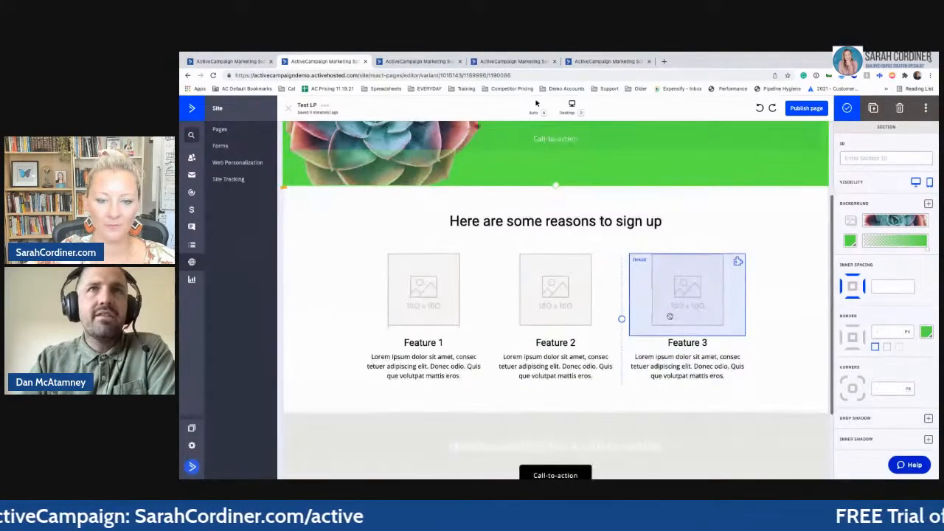
scroll(634, 313, "up", 3)
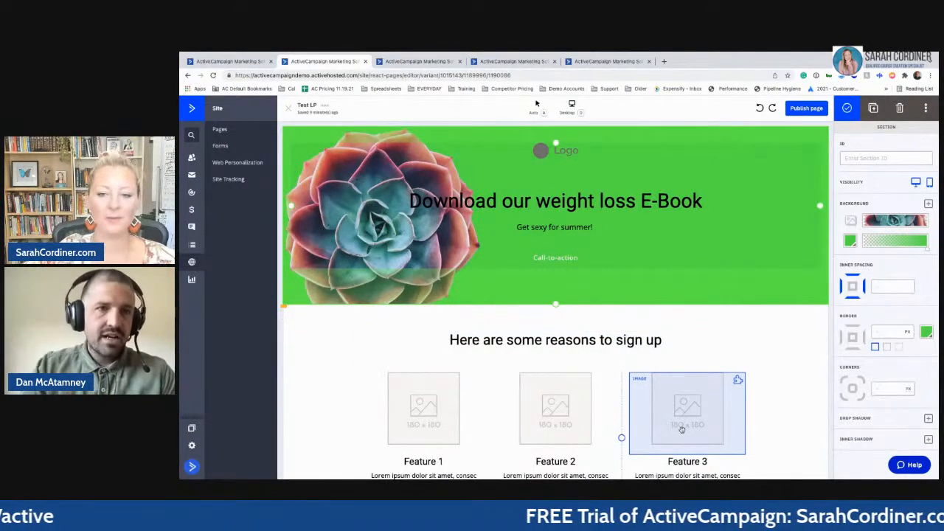
left_click(713, 288)
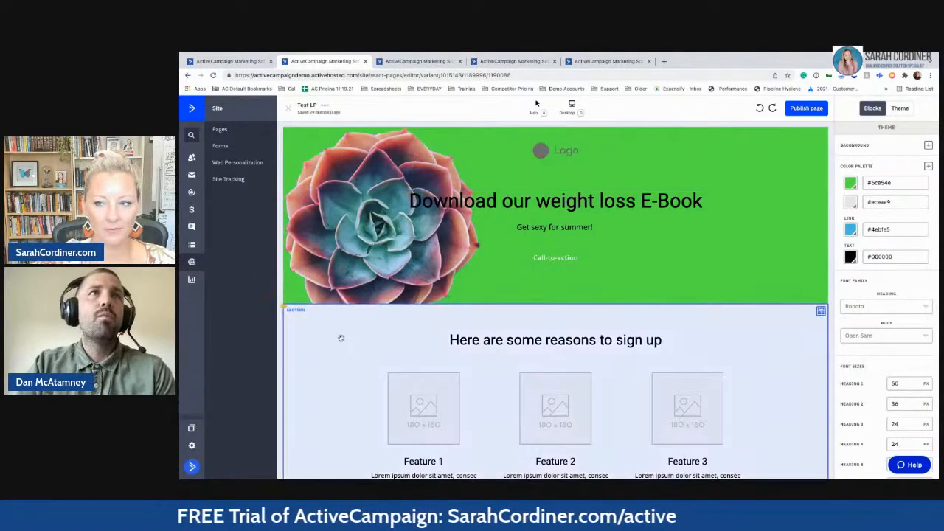
left_click(340, 327)
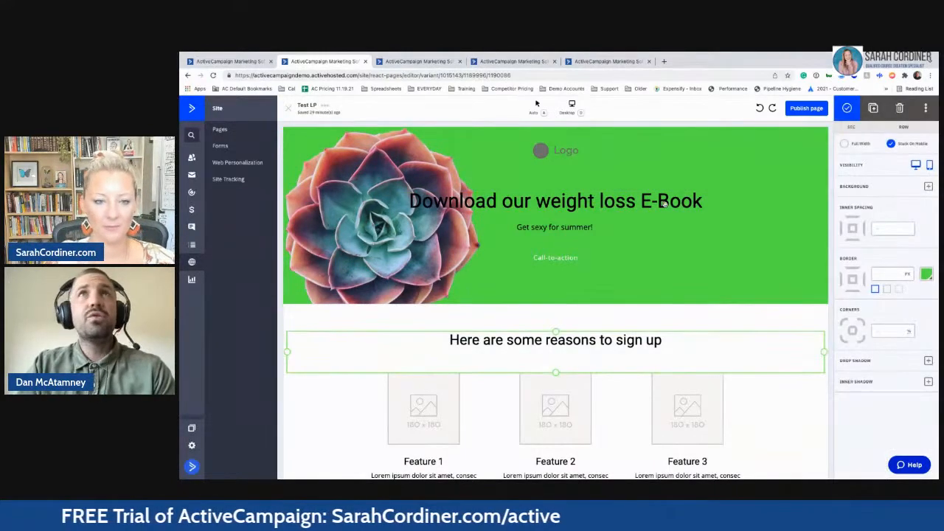
left_click(572, 280)
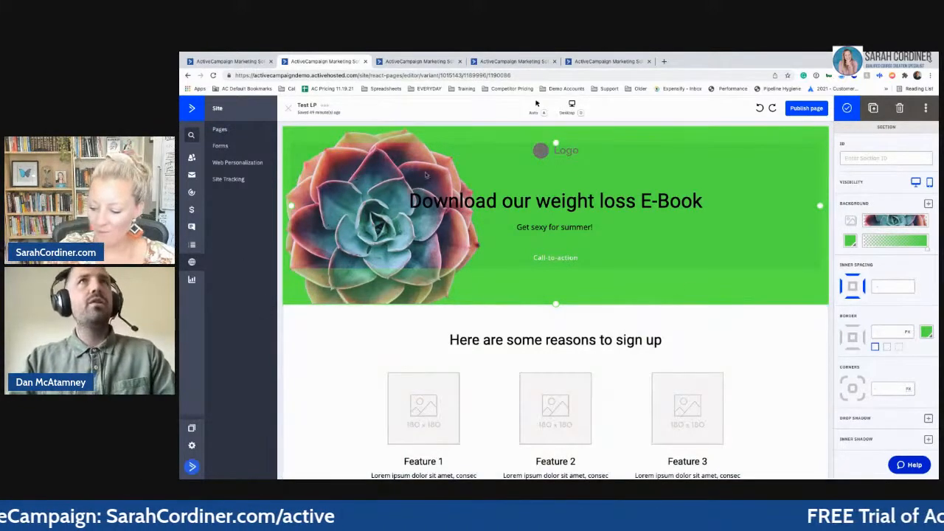
left_click(191, 264, "super")
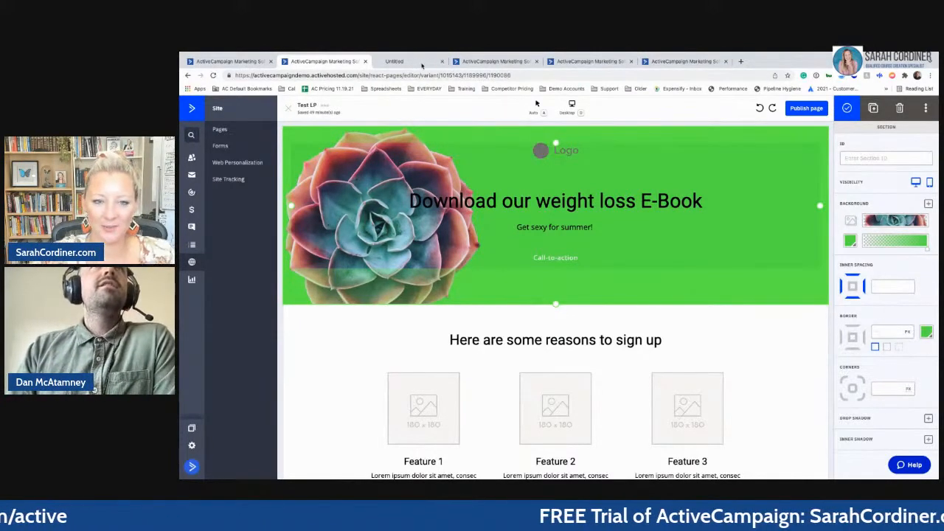
- Visit the new Site tab, then the tab with the 'Subscribe for Email Updates' form editor
left_click(422, 64)
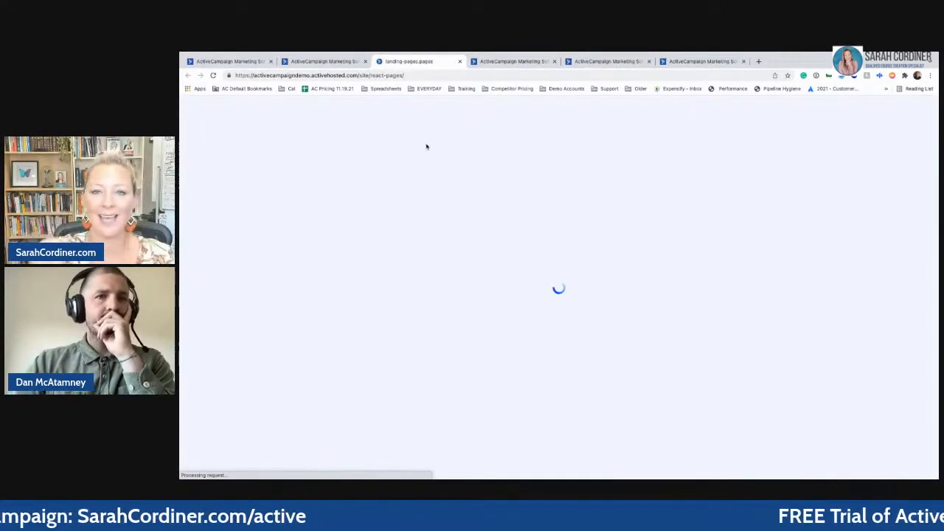
left_click(497, 62)
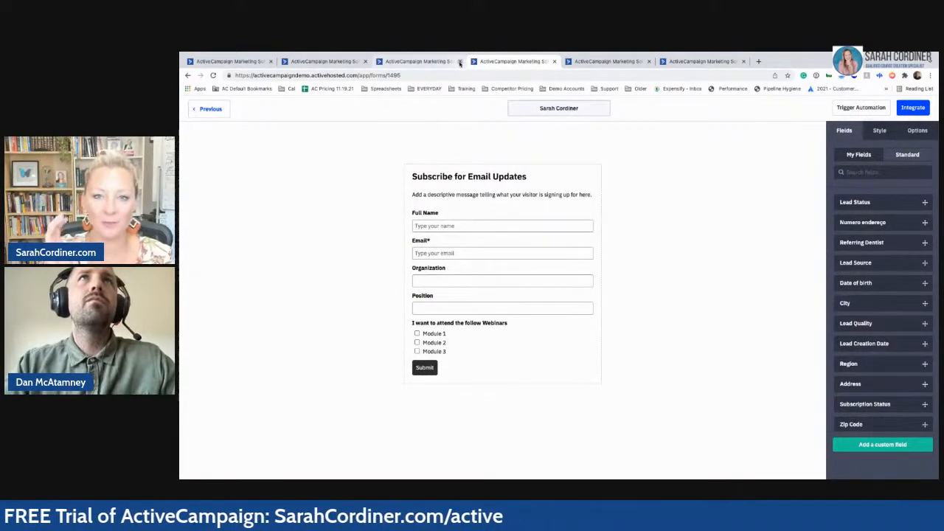
- Replace the form heading with 'Do you want to loose some KG?' in the Field Header box
left_click(466, 178)
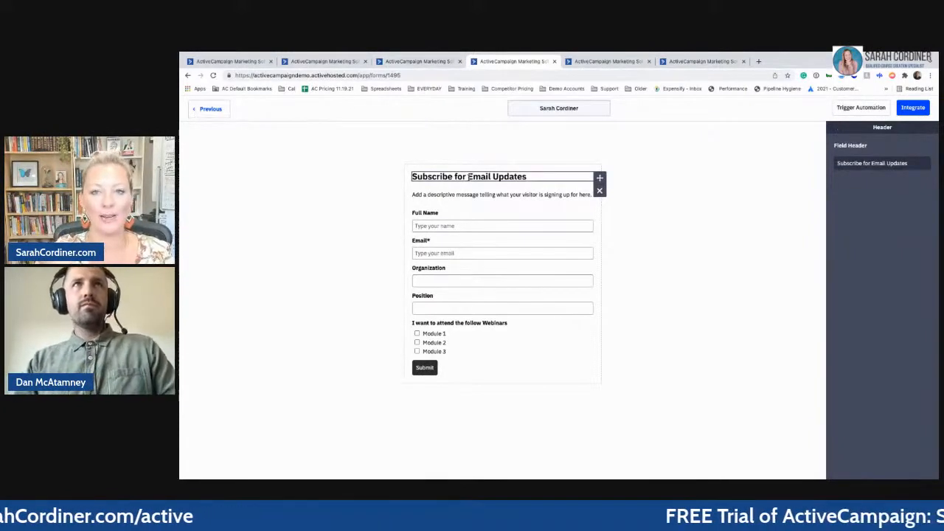
triple_click(468, 177)
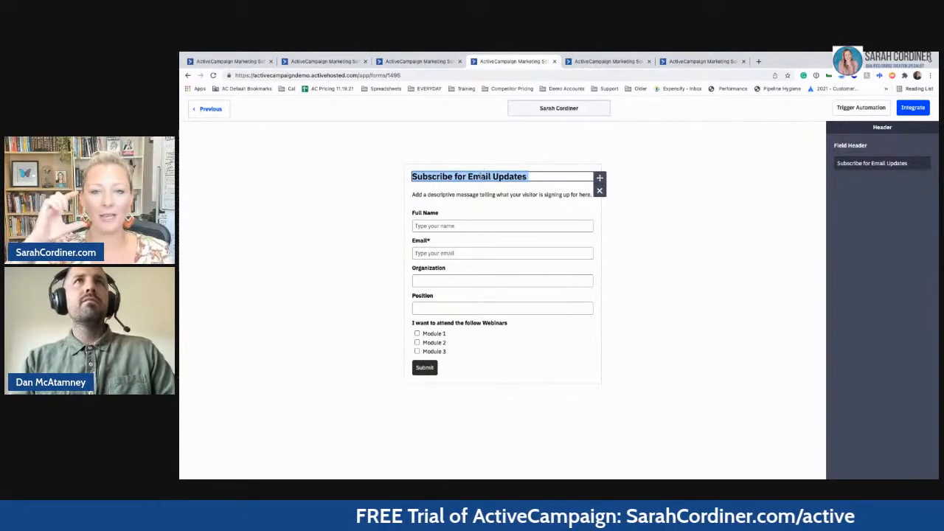
left_click(480, 176)
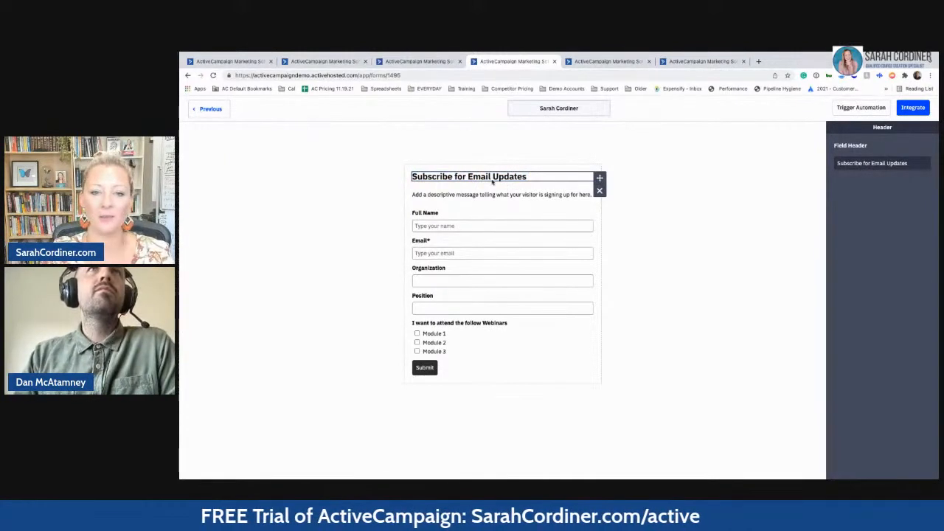
triple_click(491, 177)
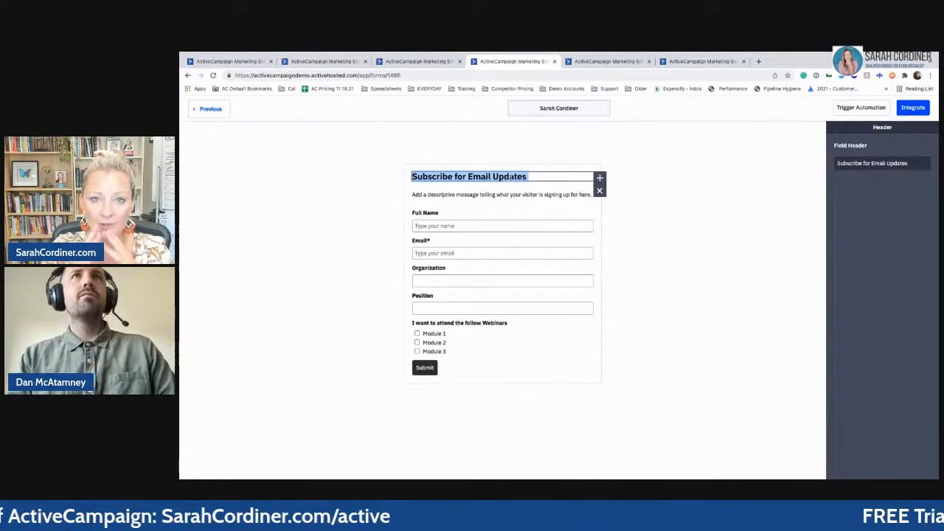
left_click(859, 164)
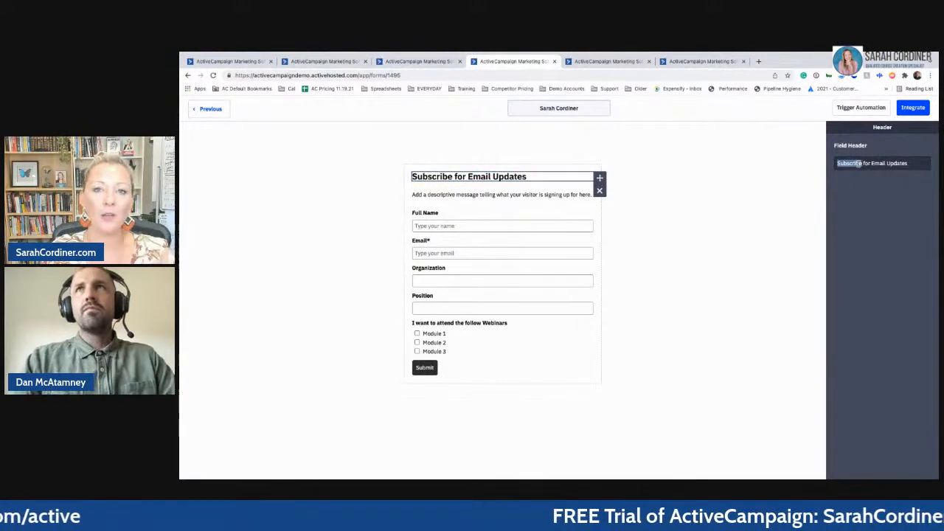
triple_click(858, 164)
type("Do you want")
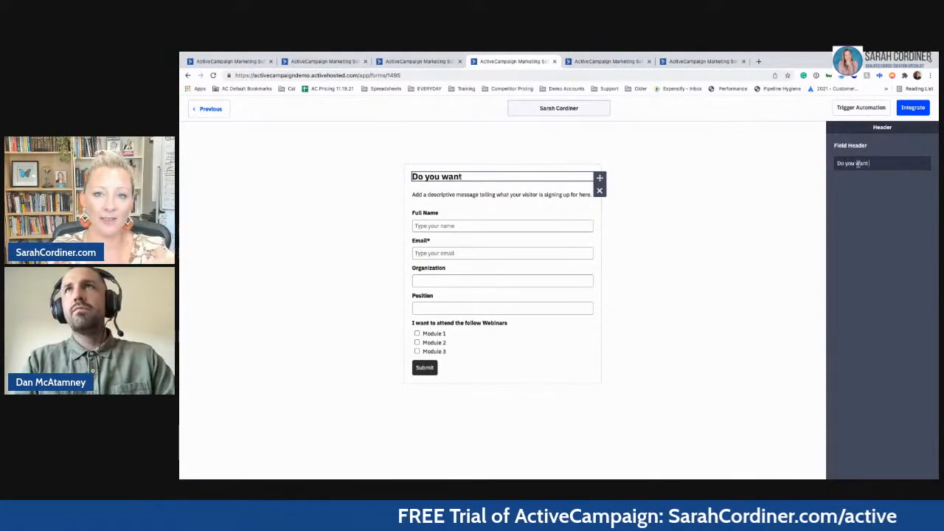
type(" to loose some KG?")
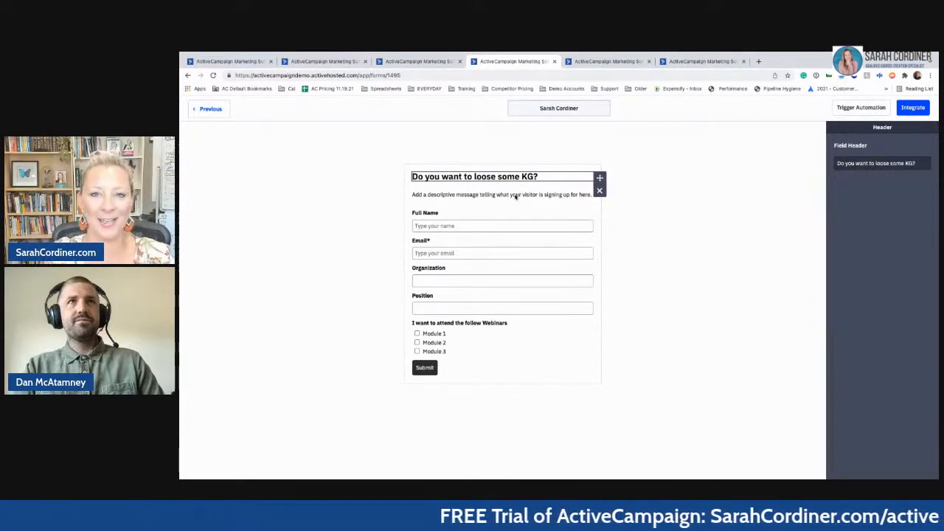
left_click(502, 304)
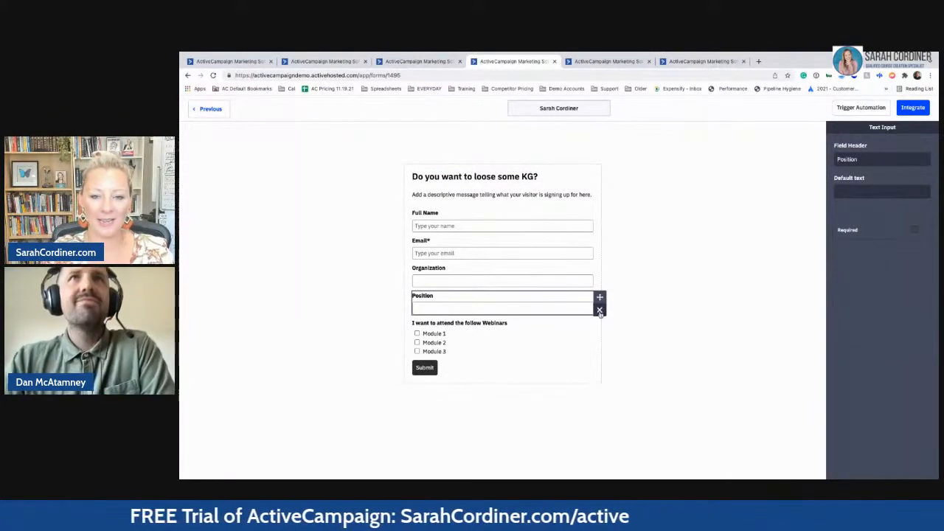
- Delete the Organization, Position and webinar checkbox fields from the form, confirming each removal
left_click(523, 326)
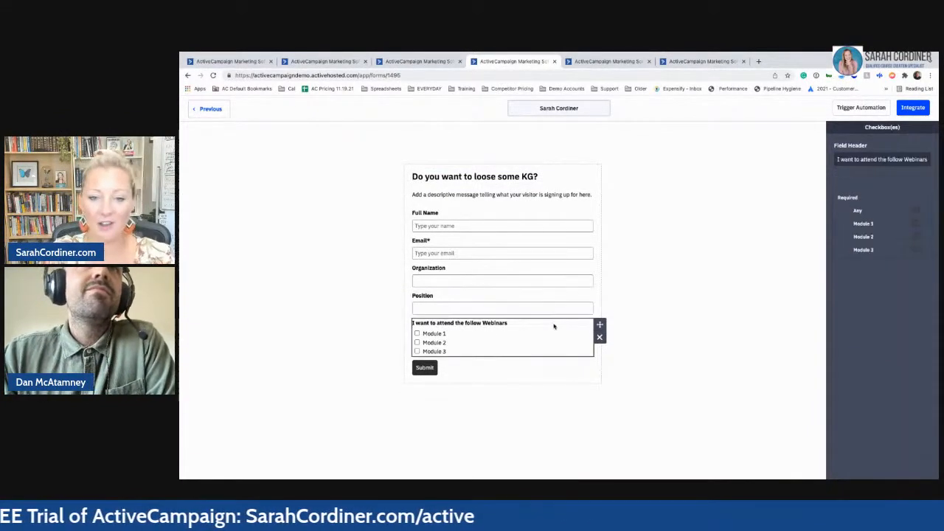
left_click(589, 286)
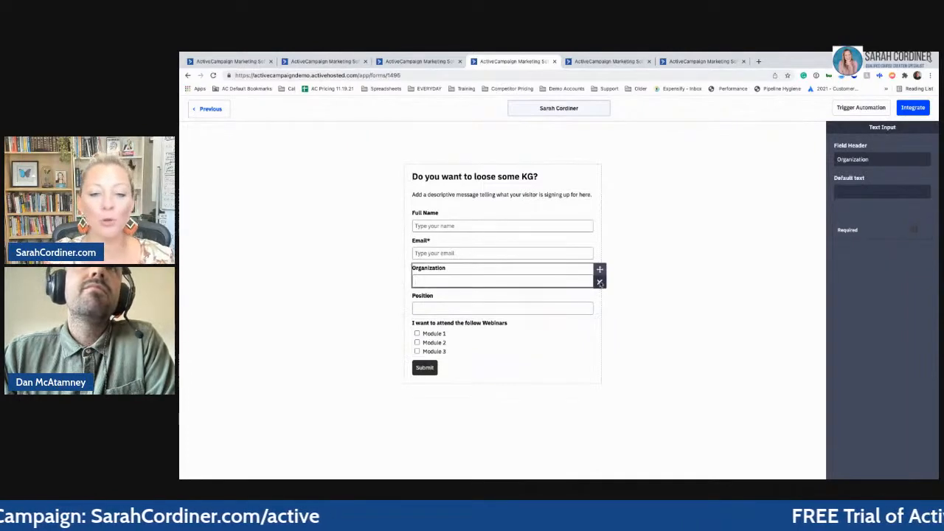
left_click(599, 282)
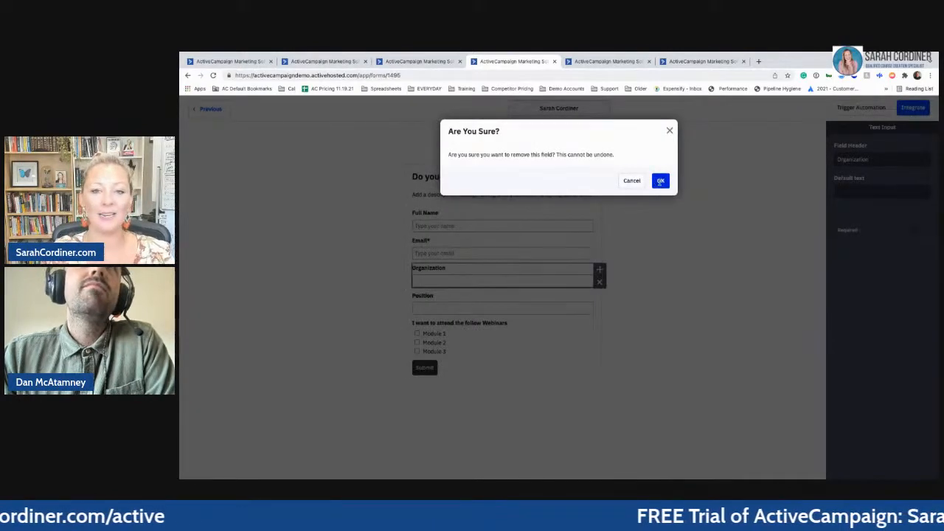
left_click(660, 182)
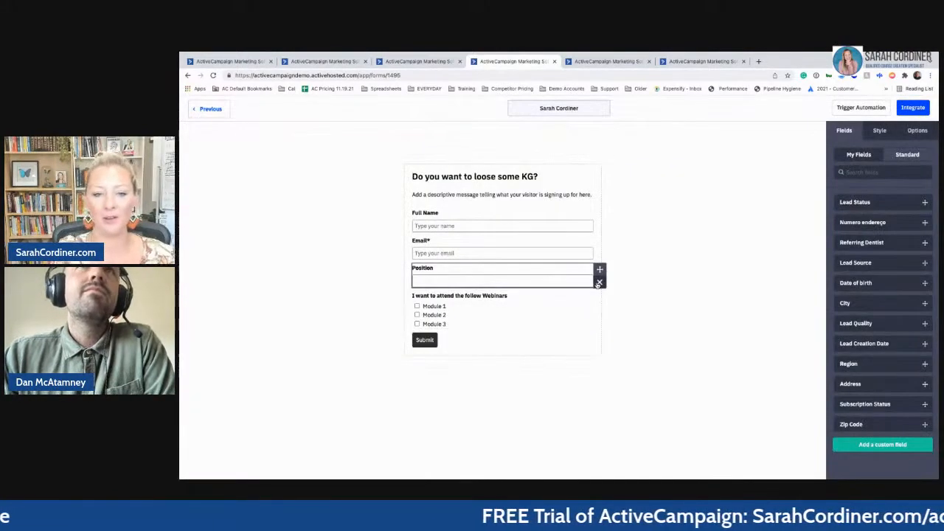
left_click(599, 283)
left_click(660, 180)
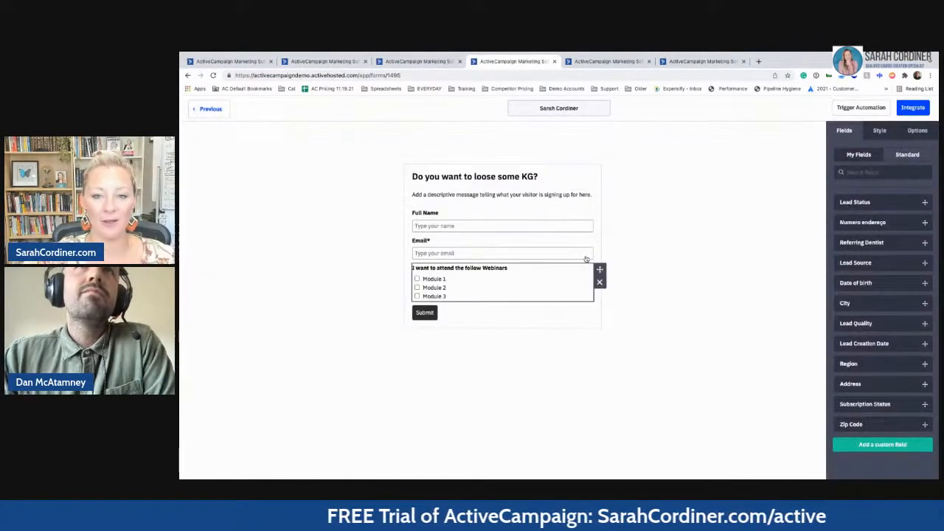
mouse_move(495, 274)
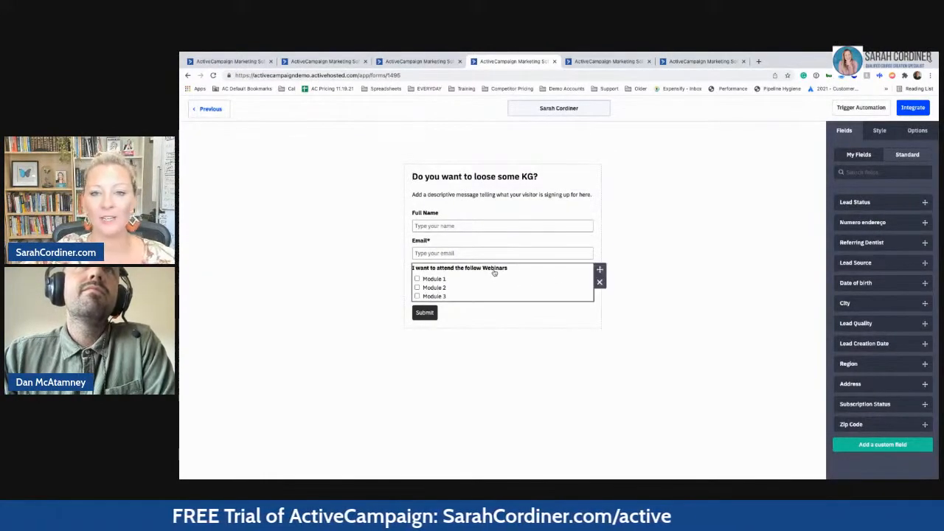
left_click(600, 283)
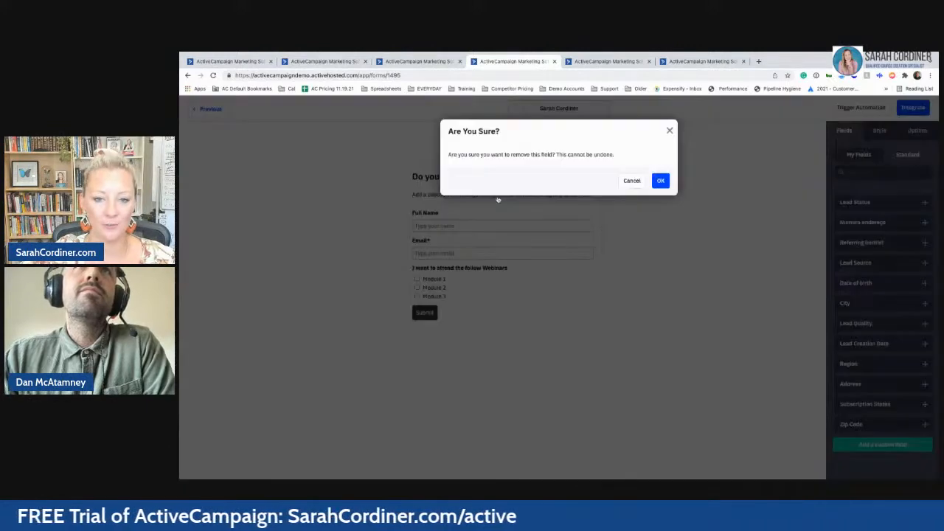
left_click(661, 180)
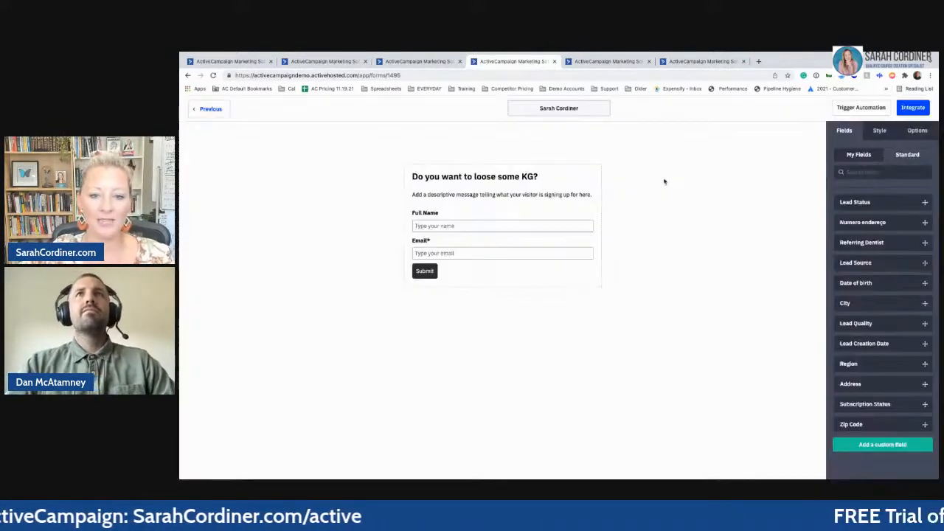
- Delete the old description sentence from the intro text's HTML code
left_click(512, 195)
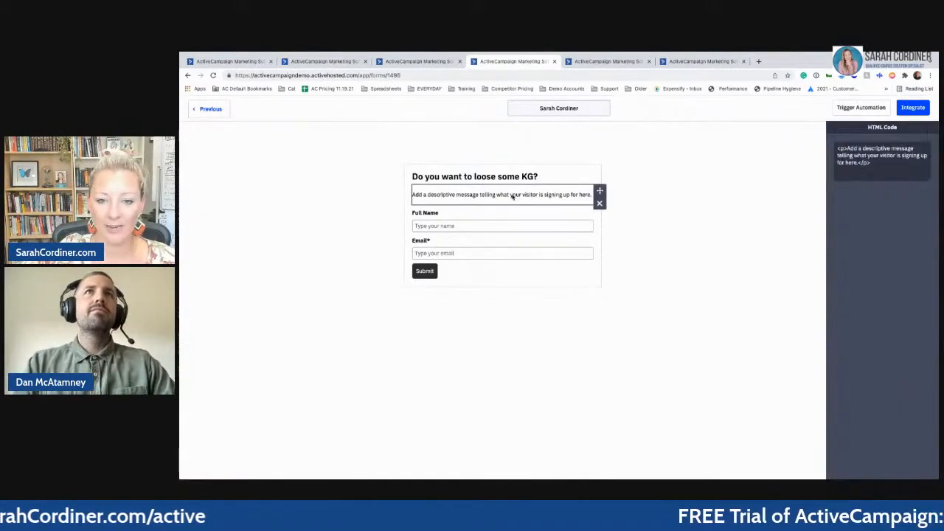
double_click(512, 195)
left_click(512, 197)
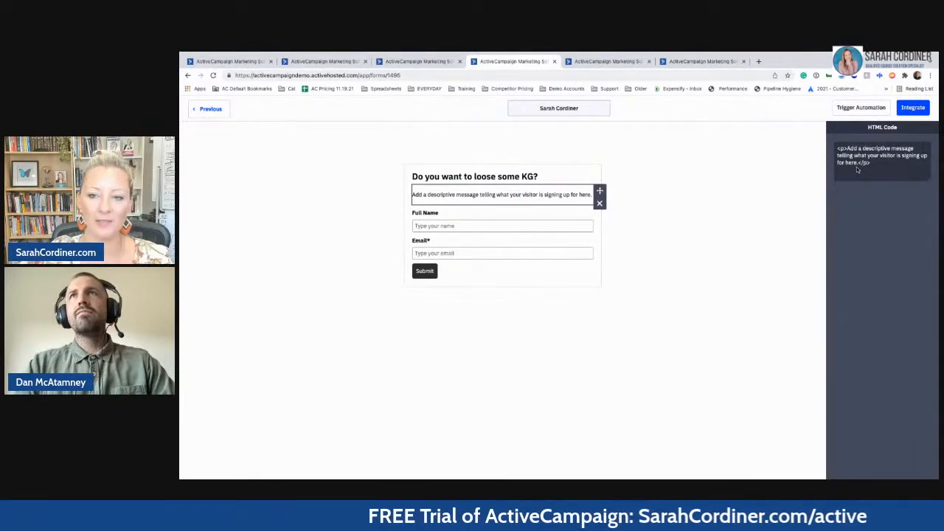
left_click_drag(857, 163, 847, 148)
key("BackSpace")
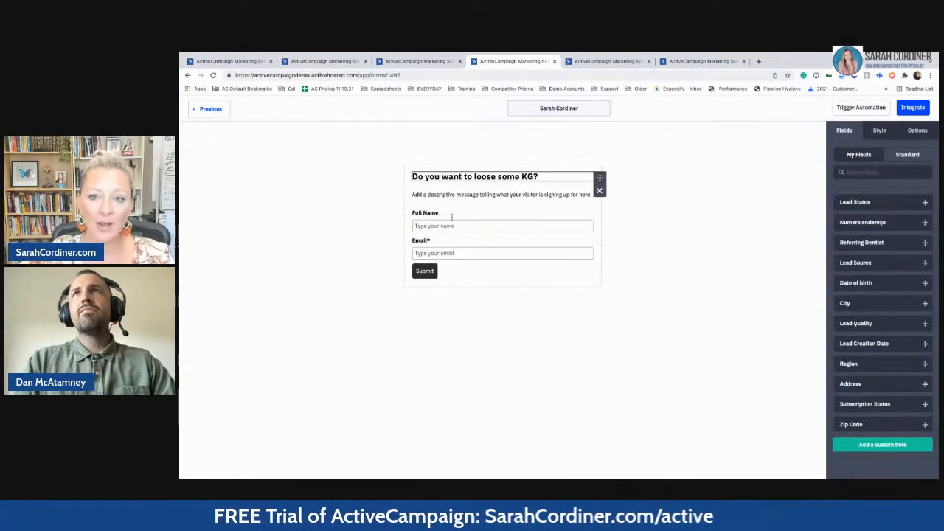
- Rewrite the intro line to read 'Enter your email now to get access to our free e-book'
left_click(461, 196)
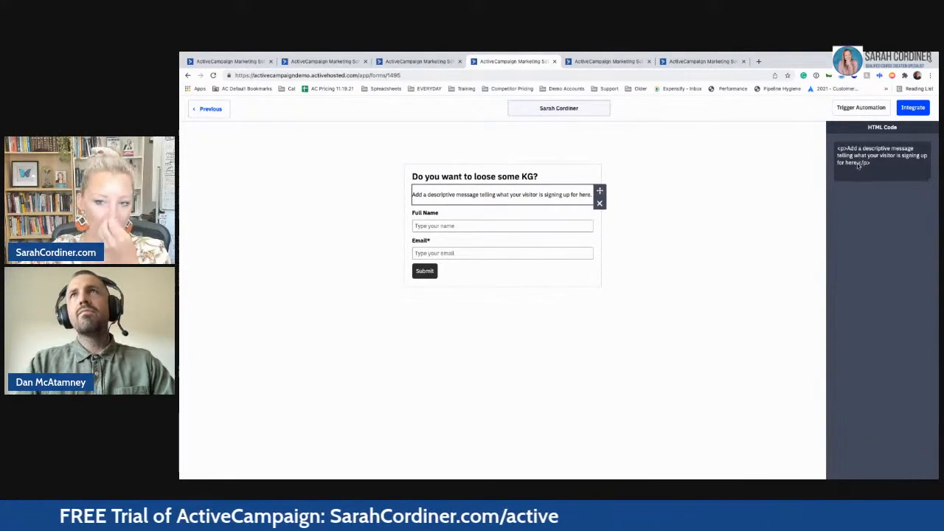
key("BackSpace")
key("BackSpace")
key("BackSpace")
key("BackSpace")
key("BackSpace")
key("BackSpace")
key("BackSpace")
key("BackSpace")
key("BackSpace")
key("BackSpace")
key("BackSpace")
key("BackSpace")
key("BackSpace")
key("BackSpace")
key("BackSpace")
key("BackSpace")
key("BackSpace")
key("BackSpace")
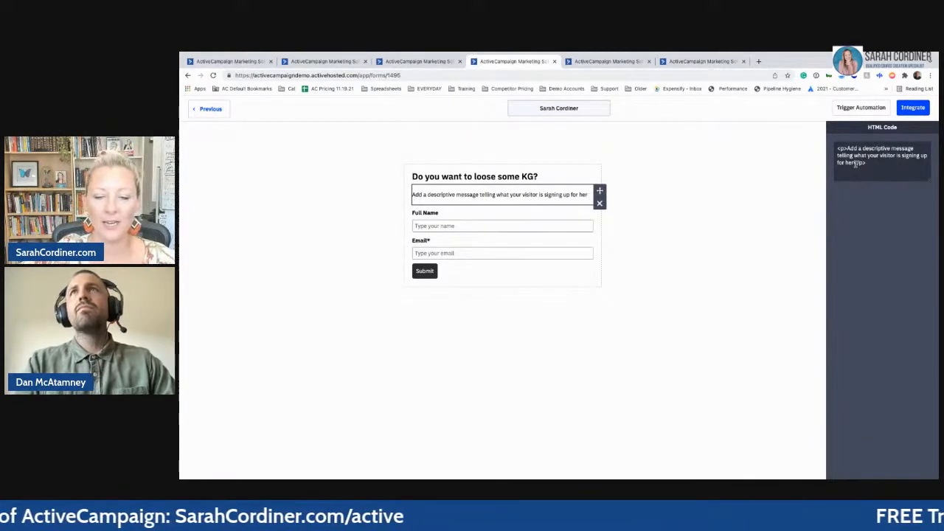
key("BackSpace")
key("BackSpace")
key("BackSpace")
key("BackSpace")
key("BackSpace")
key("BackSpace")
key("BackSpace")
key("BackSpace")
key("BackSpace")
key("BackSpace")
key("BackSpace")
key("BackSpace")
key("BackSpace")
key("BackSpace")
key("BackSpace")
key("BackSpace")
key("BackSpace")
key("BackSpace")
key("BackSpace")
key("BackSpace")
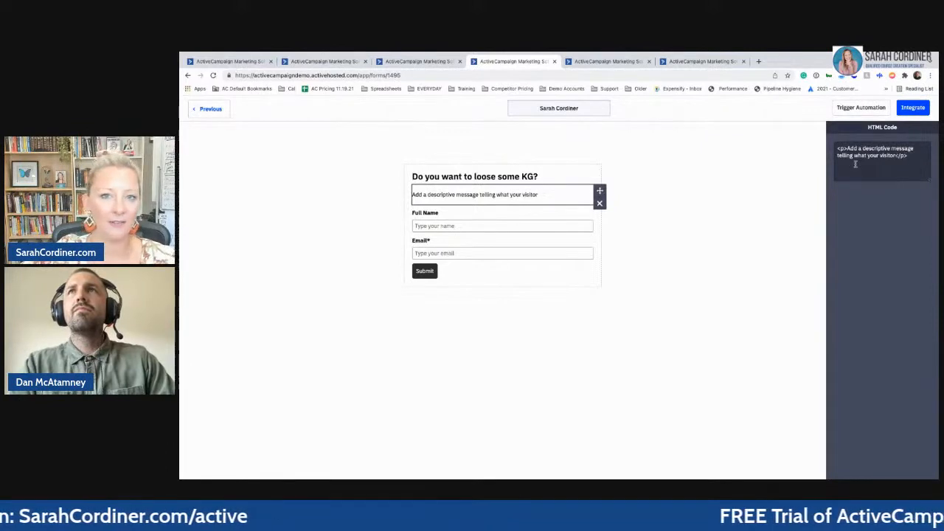
key("BackSpace")
key("BackSpace")
key("BackSpace")
key("BackSpace")
key("BackSpace")
key("BackSpace")
key("BackSpace")
key("BackSpace")
key("BackSpace")
key("BackSpace")
key("BackSpace")
key("BackSpace")
key("BackSpace")
key("BackSpace")
key("BackSpace")
key("BackSpace")
key("BackSpace")
key("BackSpace")
key("BackSpace")
key("BackSpace")
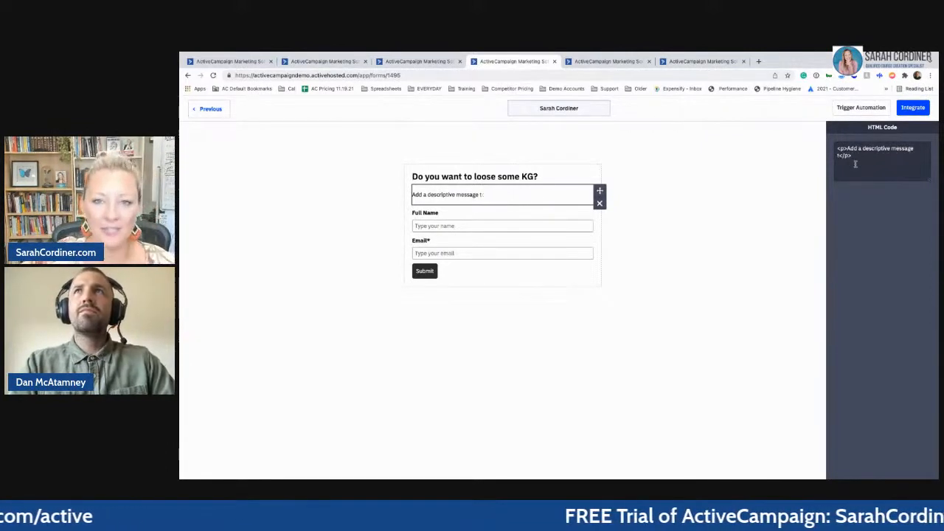
key("BackSpace")
key("BackSpace")
key("BackSpace")
key("BackSpace")
key("BackSpace")
key("BackSpace")
key("BackSpace")
key("BackSpace")
key("BackSpace")
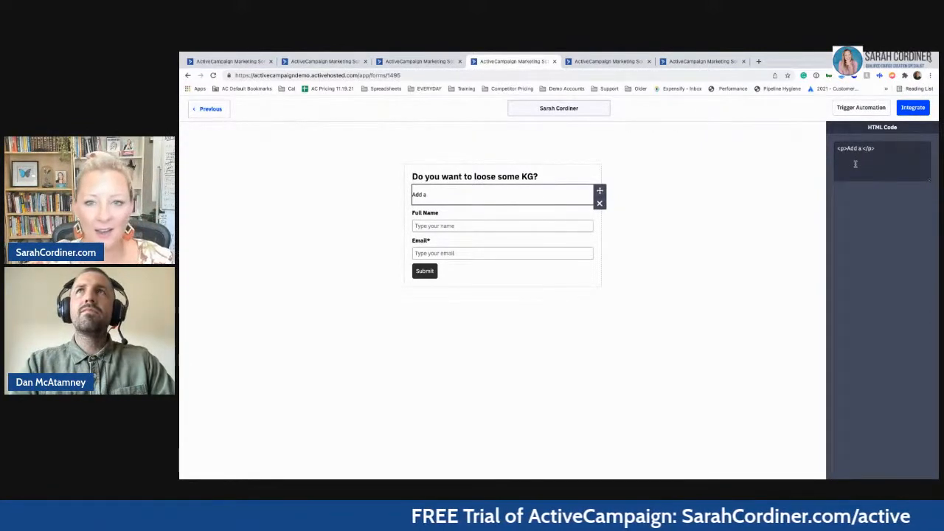
type("Enter your")
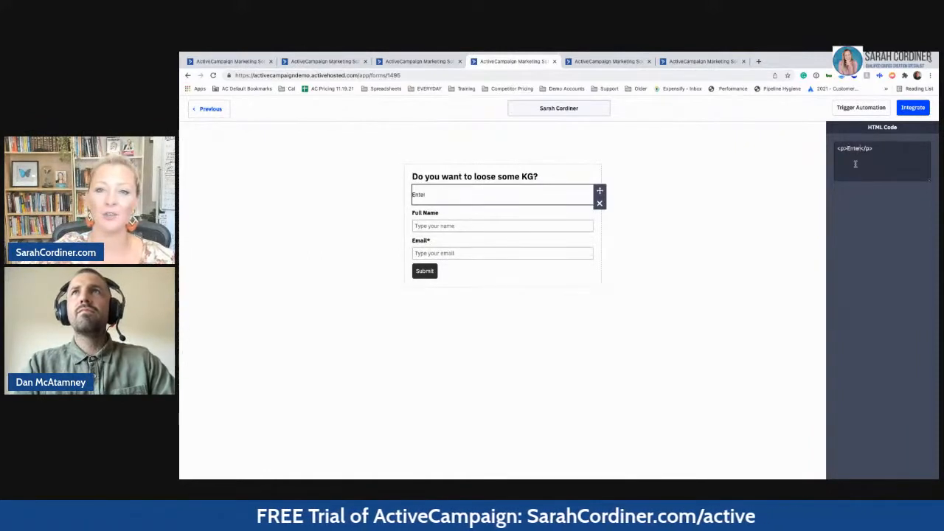
type("il now to ge")
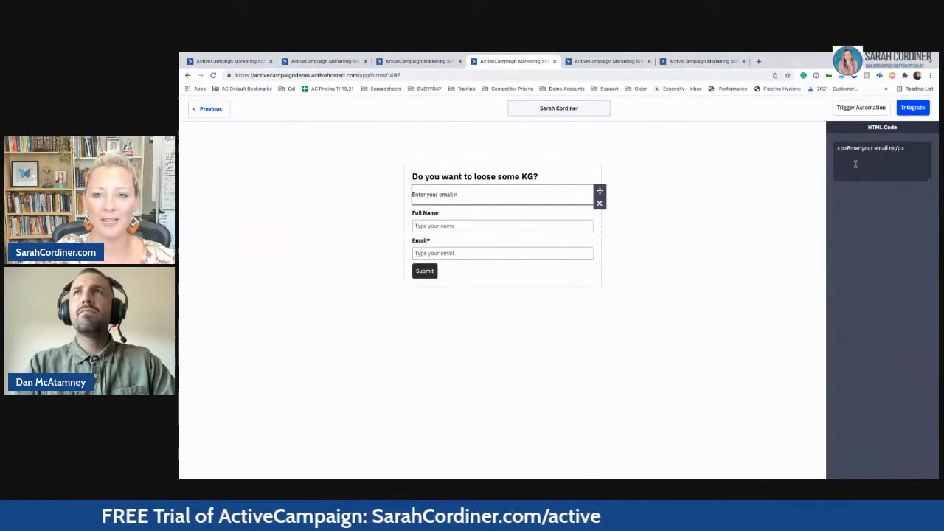
type("t access to our")
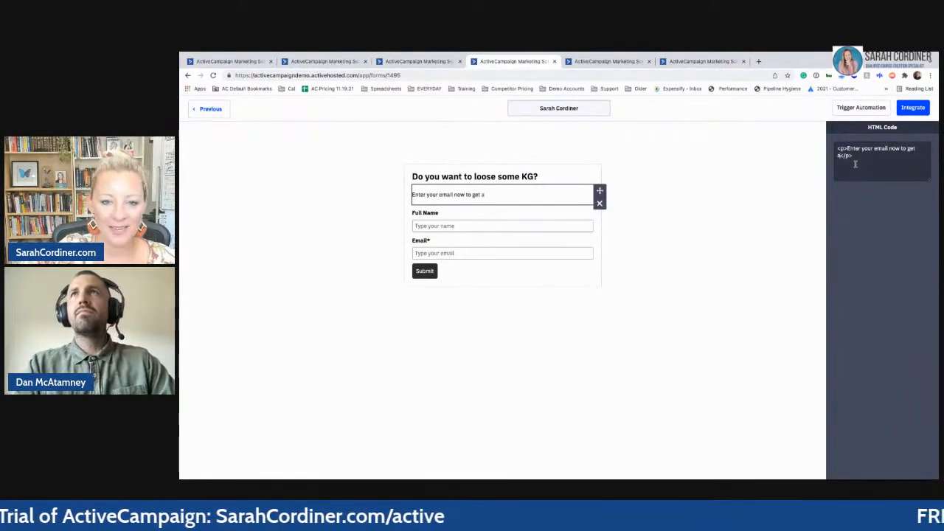
type(" free e")
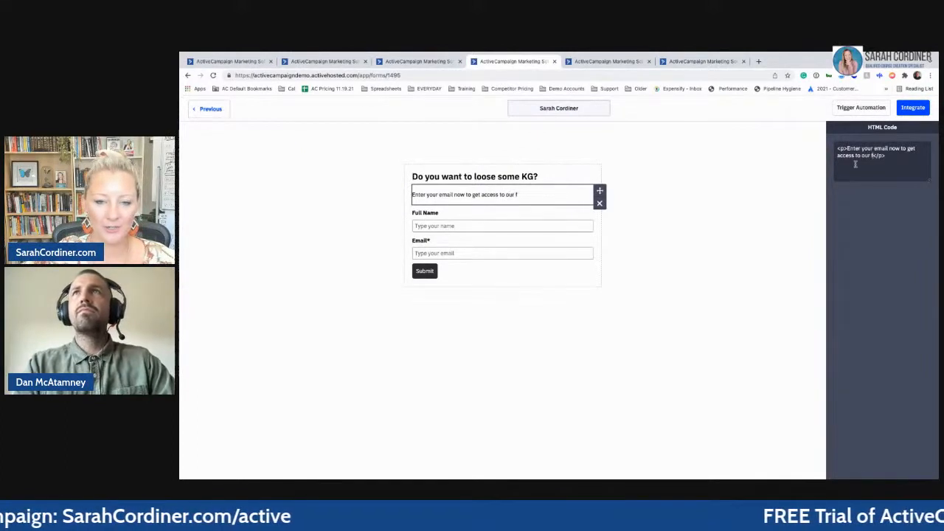
type("-boo")
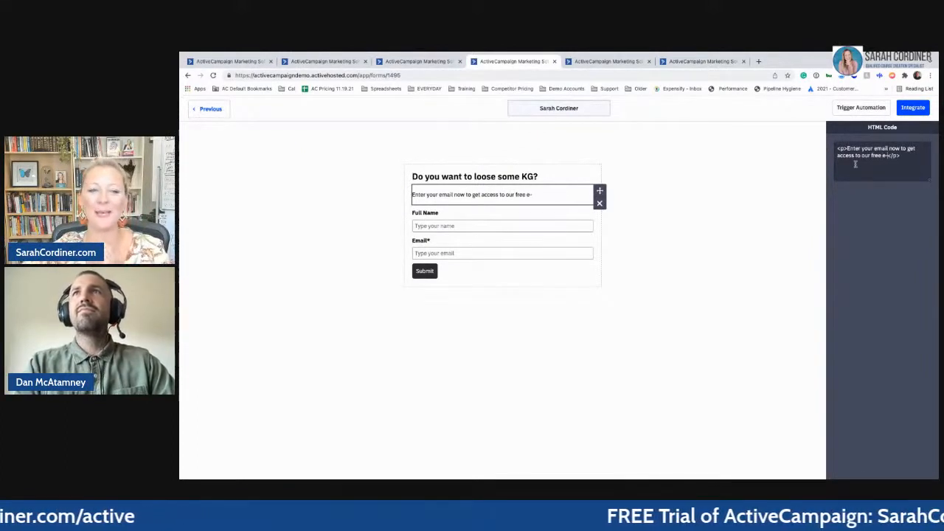
type("k")
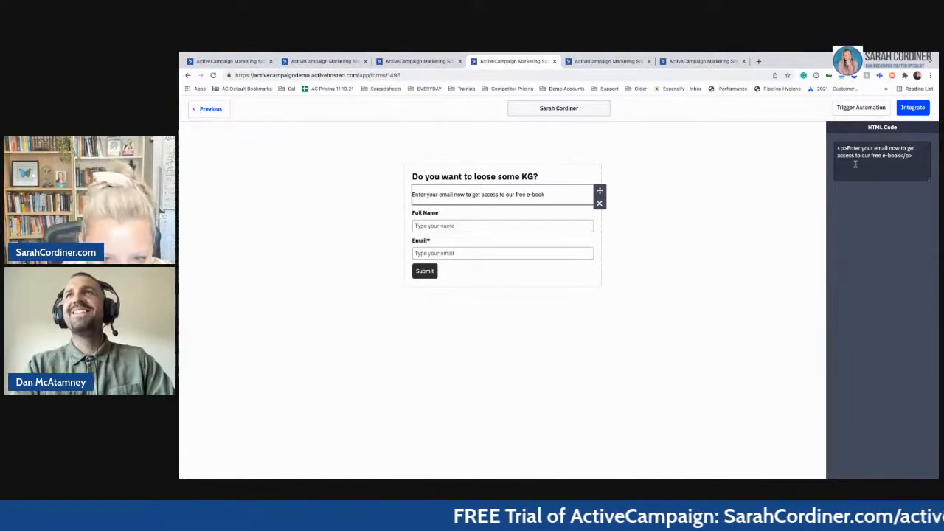
left_click(694, 229)
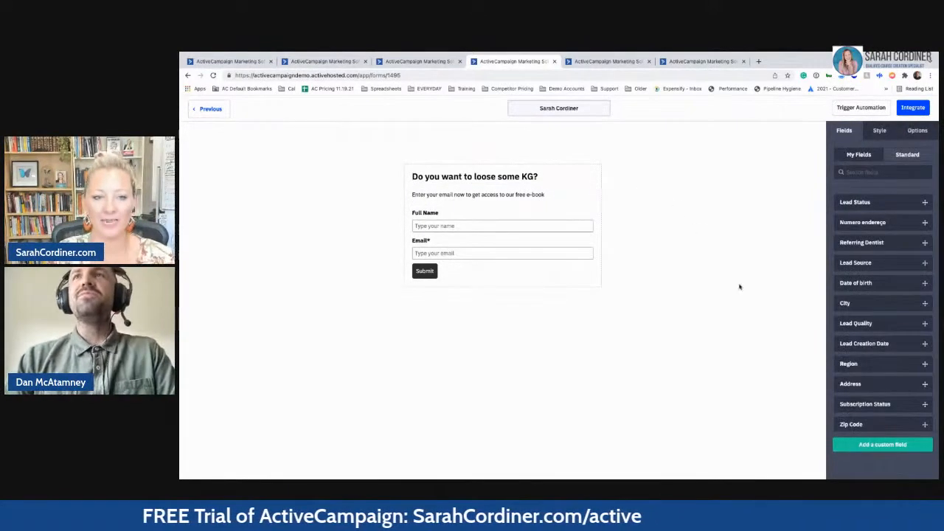
- Drag the Industry field from My Fields onto the form between Full Name and Email
left_click(546, 197)
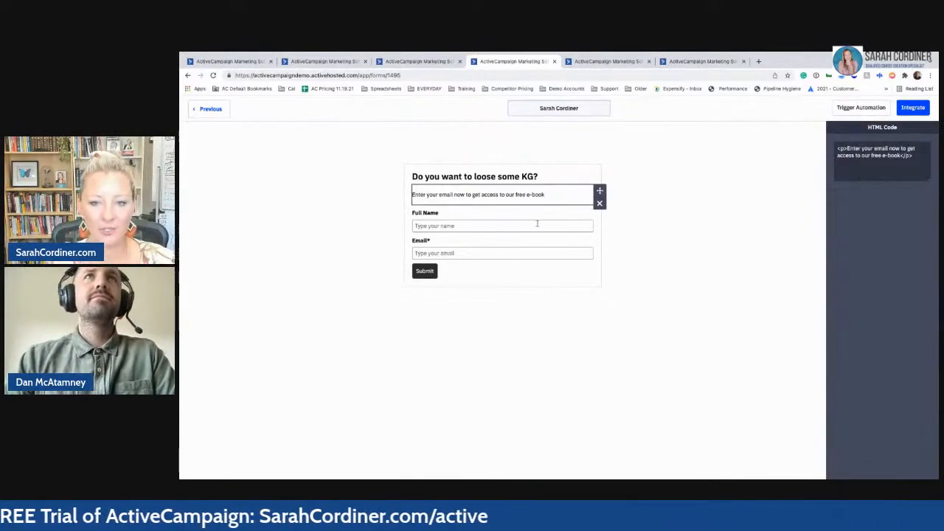
left_click(538, 223)
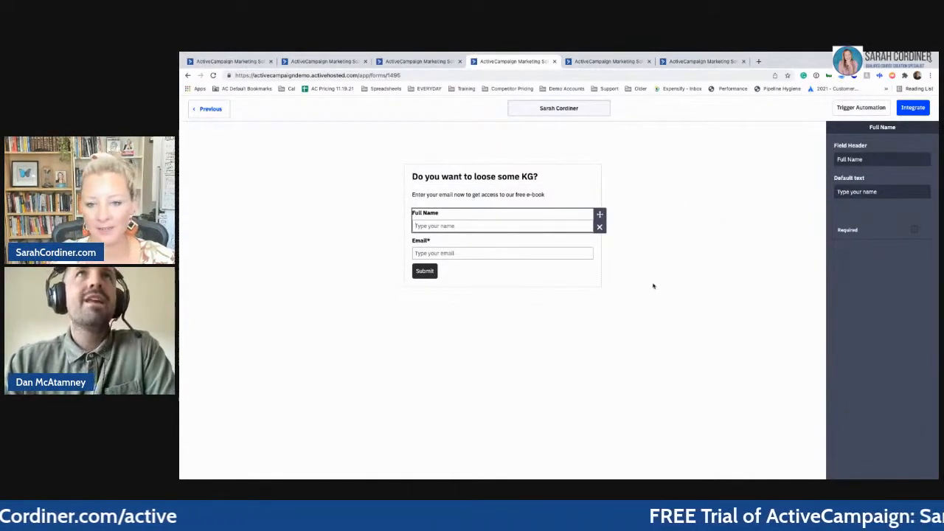
left_click(732, 270)
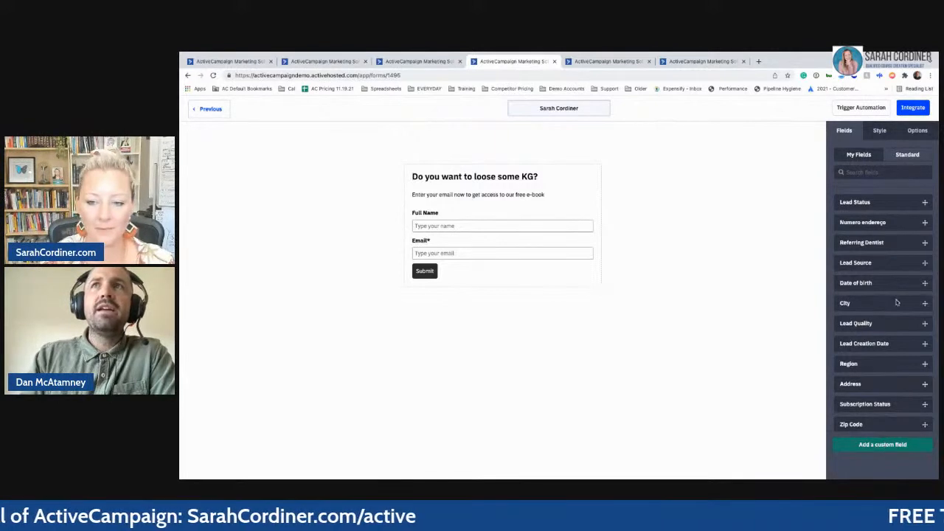
scroll(885, 317, "down", 4)
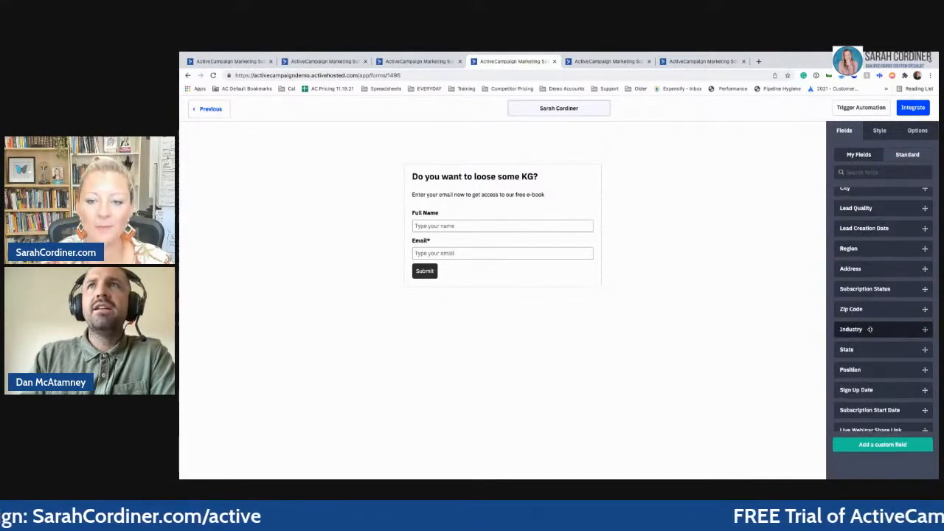
left_click_drag(868, 329, 528, 245)
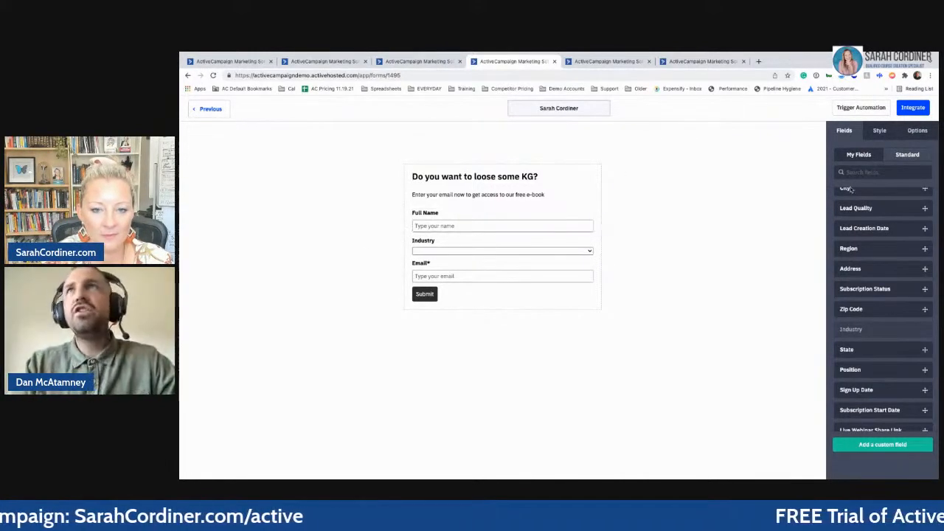
left_click(880, 130)
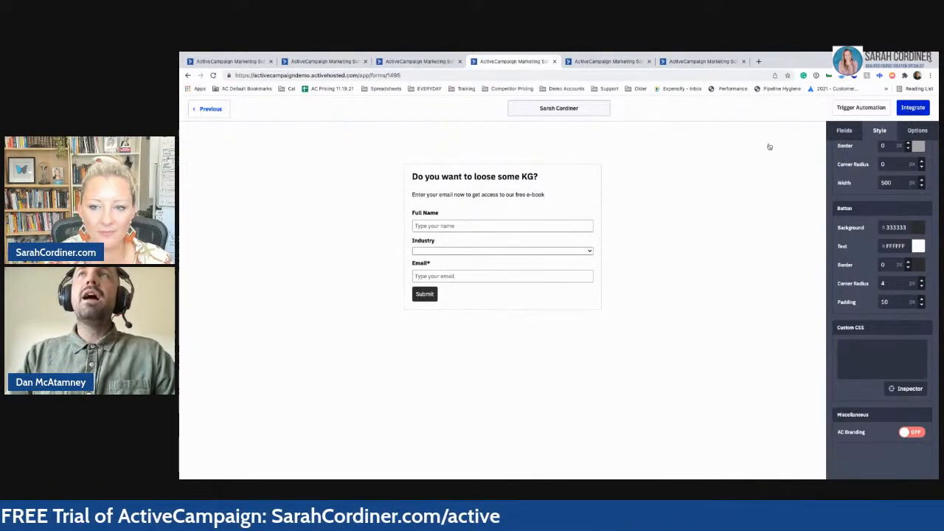
left_click(917, 131)
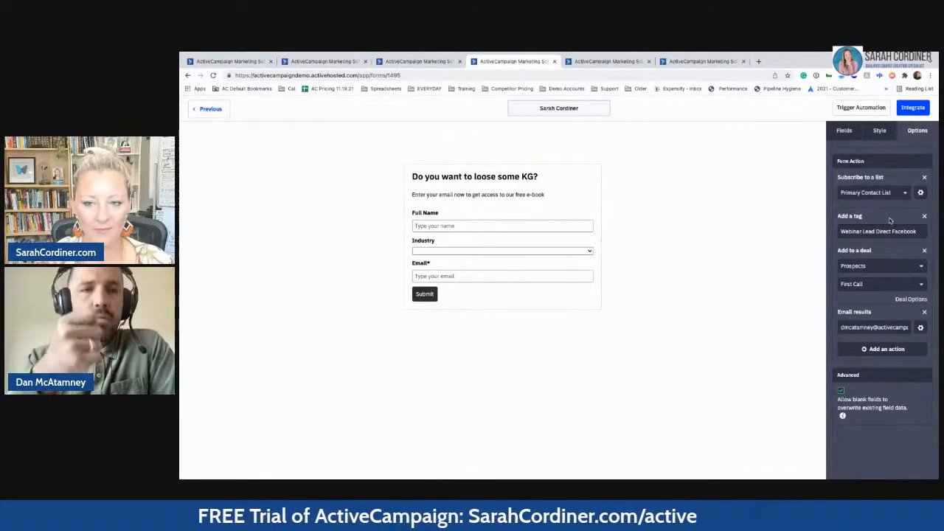
key("super+Right")
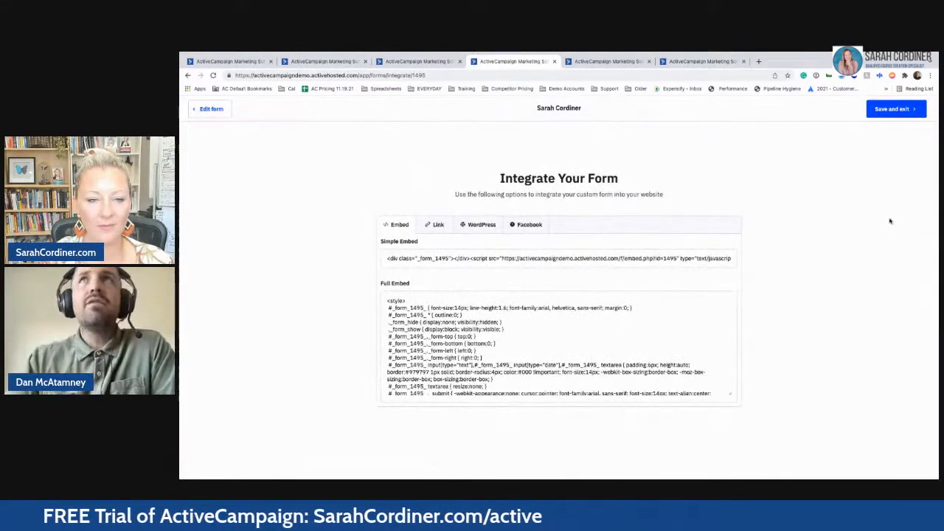
left_click(210, 111)
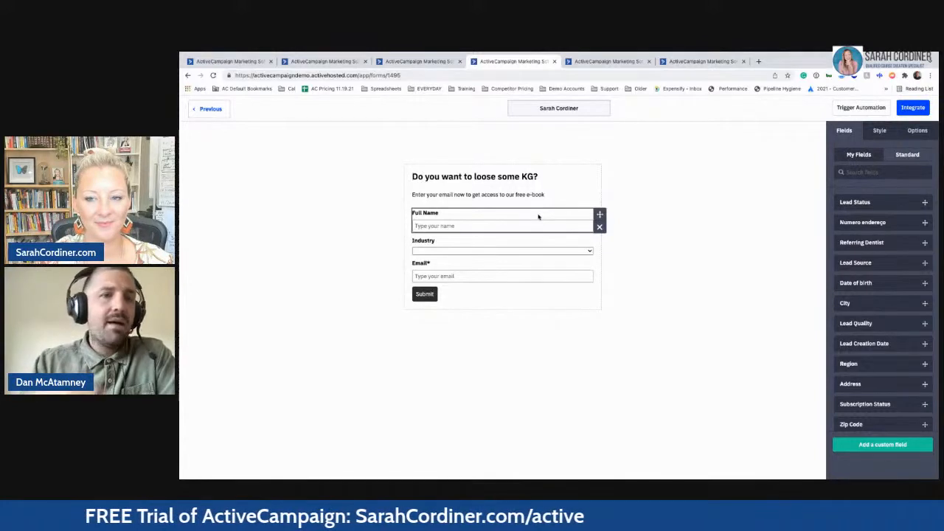
- Remove the Subscribe to a list, Add a tag and Add to a deal actions, leaving only Email results
left_click(916, 133)
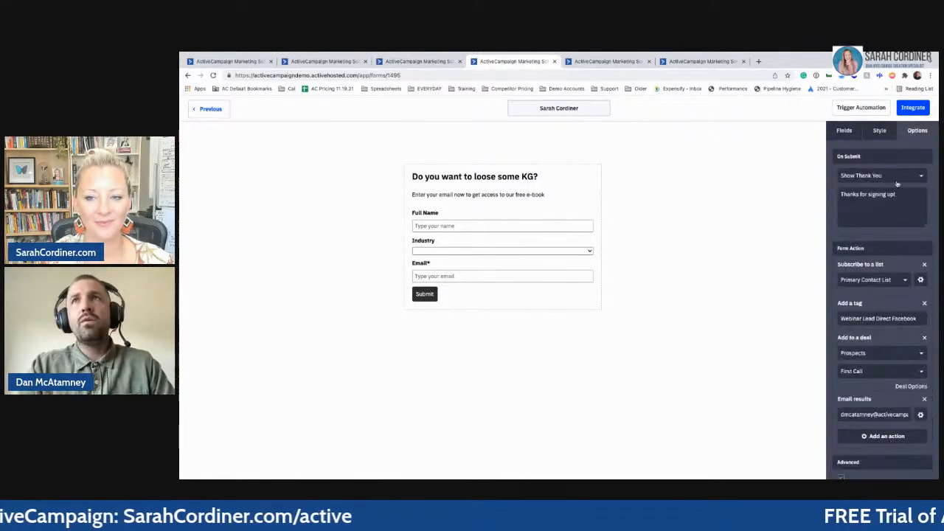
left_click(924, 266)
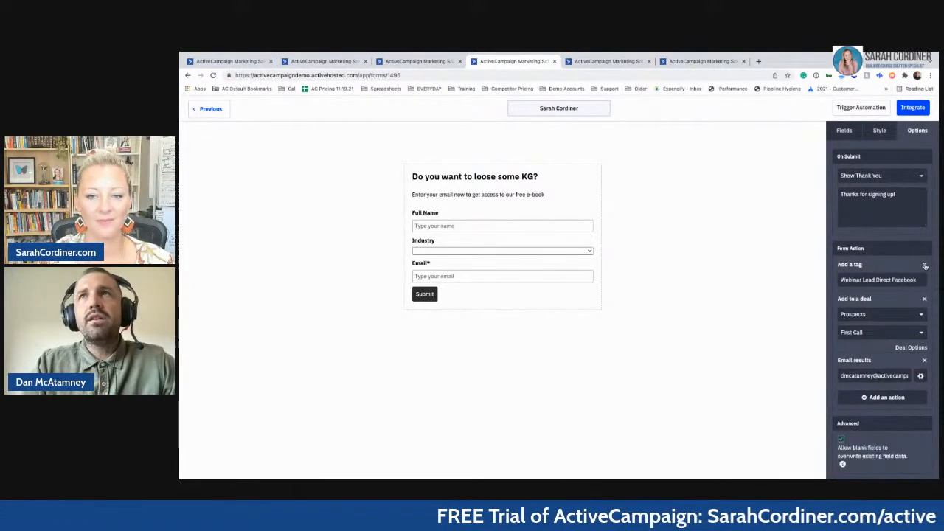
left_click(925, 265)
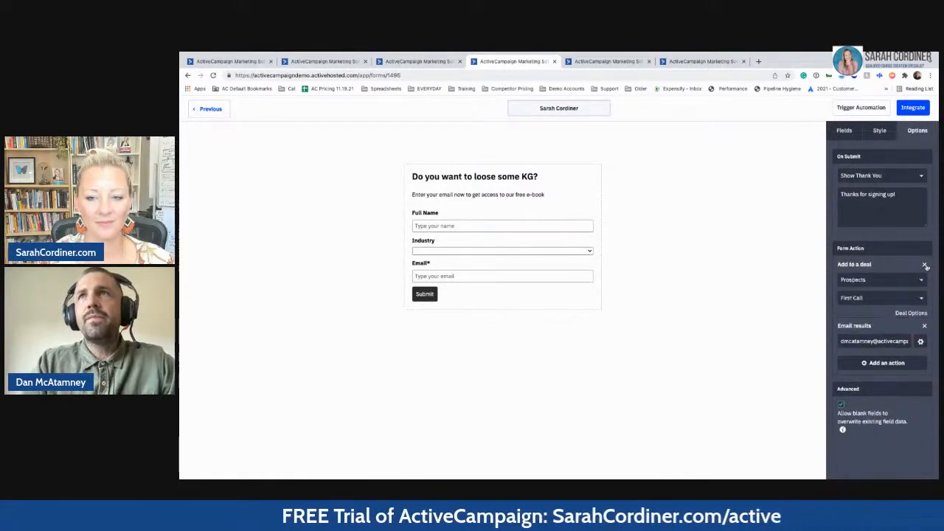
left_click(925, 266)
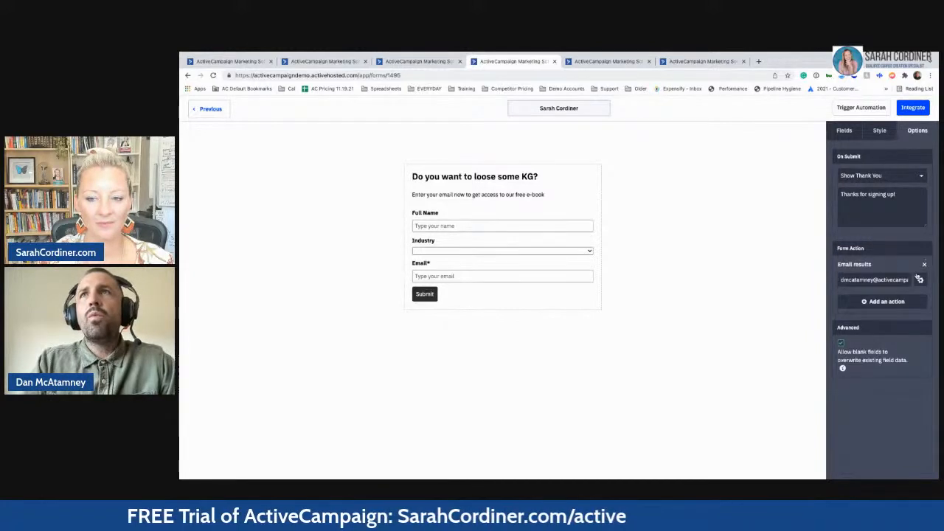
left_click(885, 301)
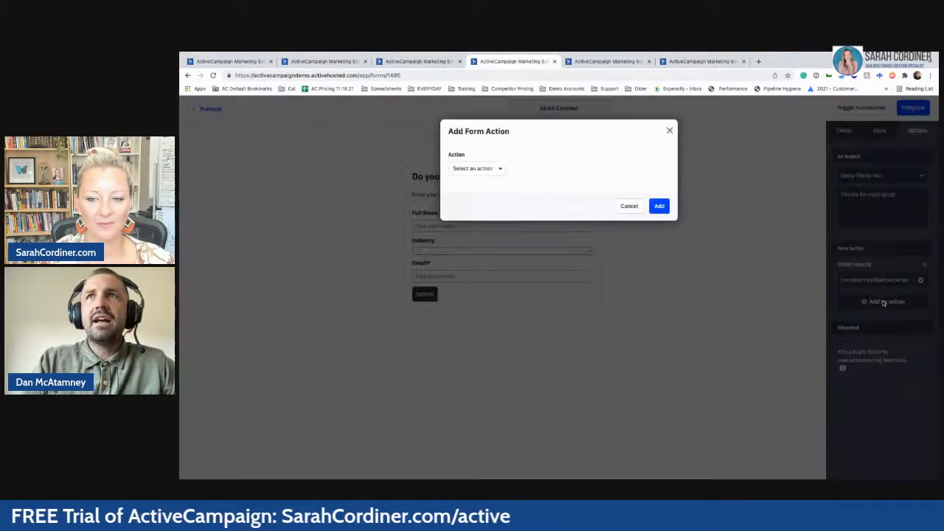
- Add an 'Add a tag' form action applying the tag 'Optin Free Weightloss e-book'
left_click(492, 170)
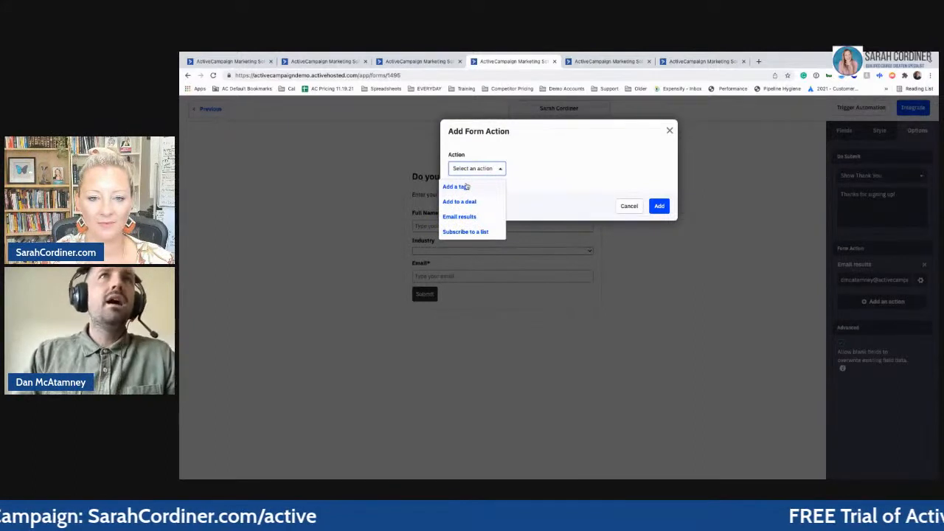
left_click(466, 186)
left_click(517, 207)
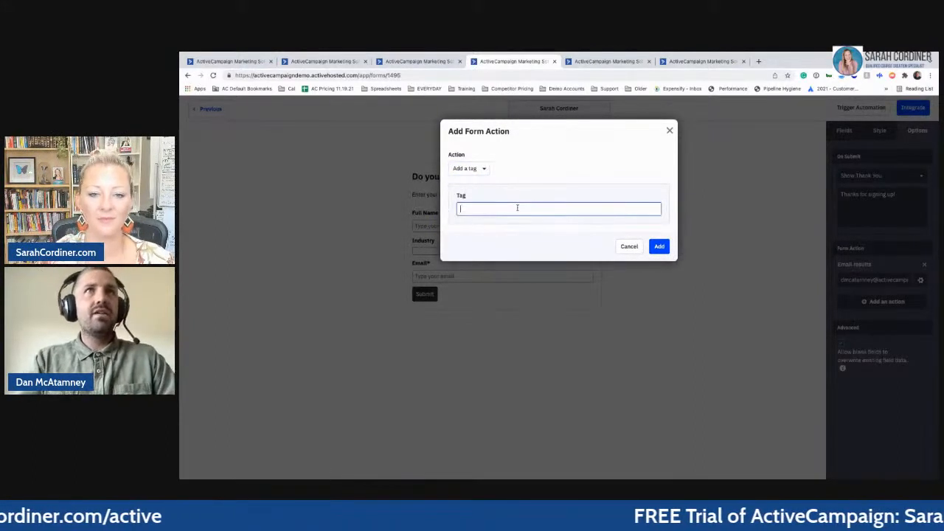
type("Web")
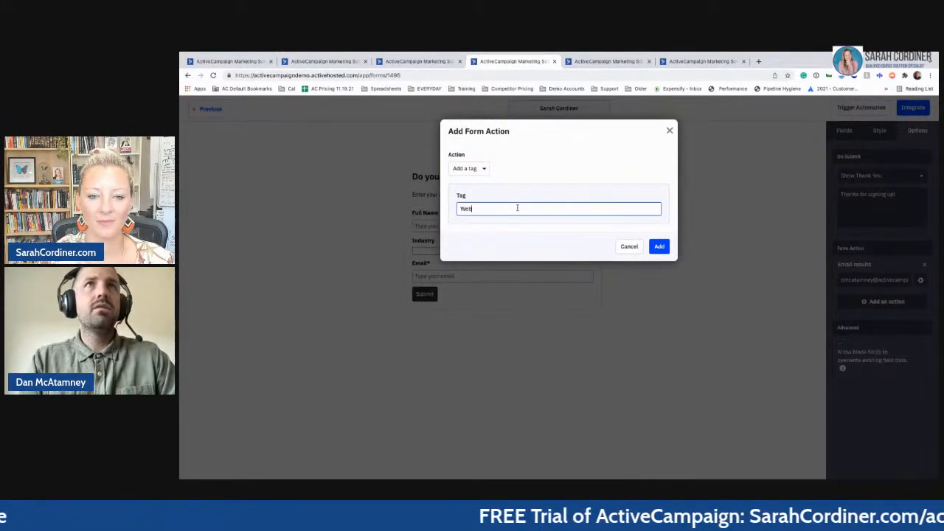
key("BackSpace")
key("BackSpace")
key("BackSpace")
type("F")
type("ptin")
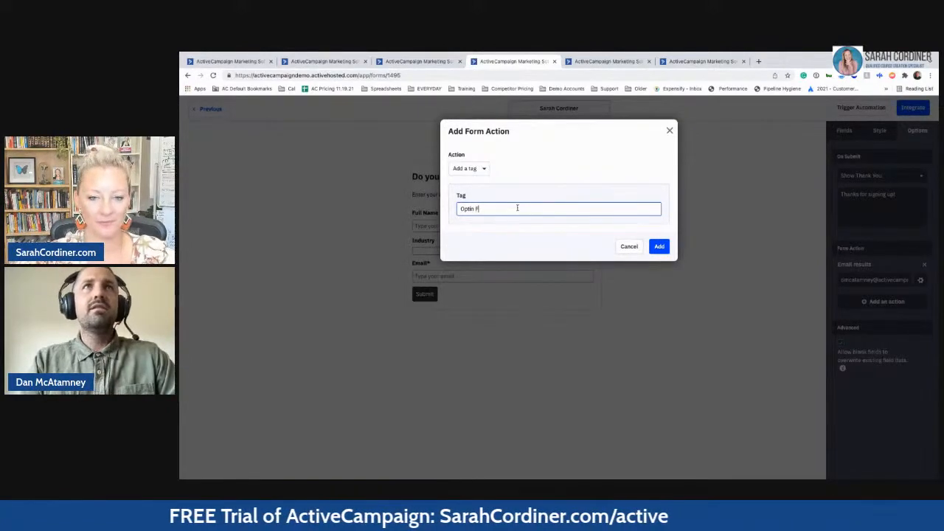
key("BackSpace")
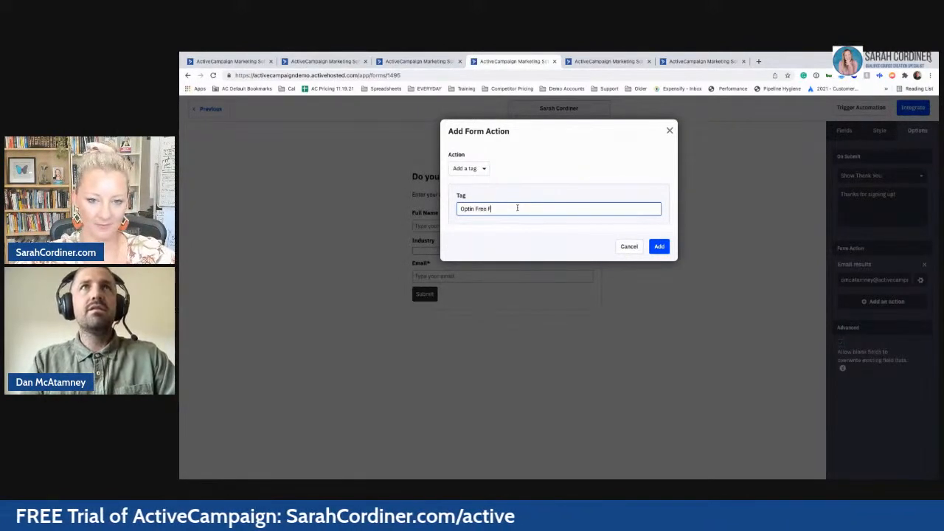
type("Free Weitght")
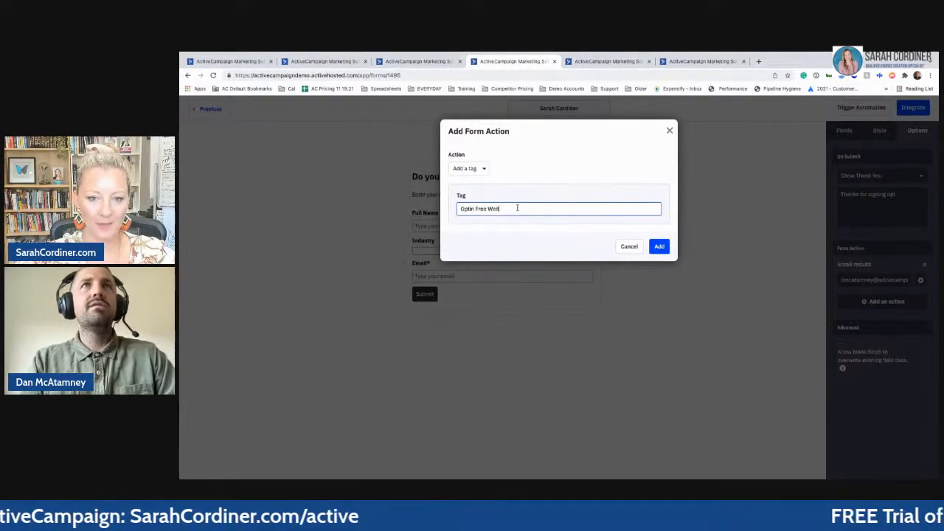
key("BackSpace")
key("BackSpace")
key("BackSpace")
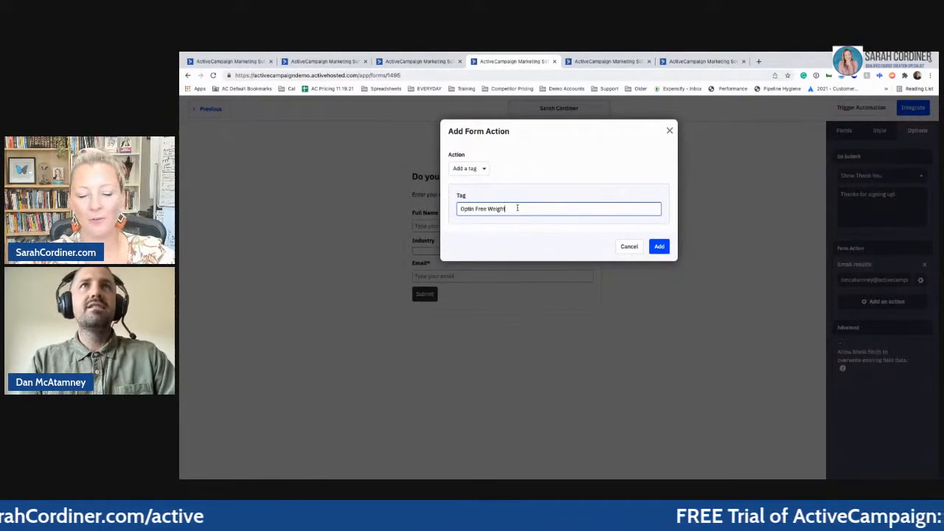
type("ghtloss e-book")
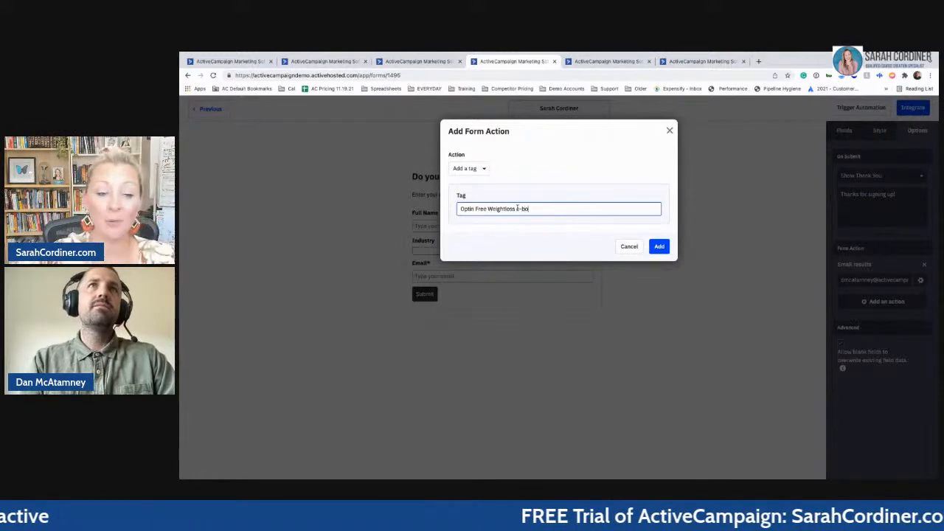
left_click(659, 246)
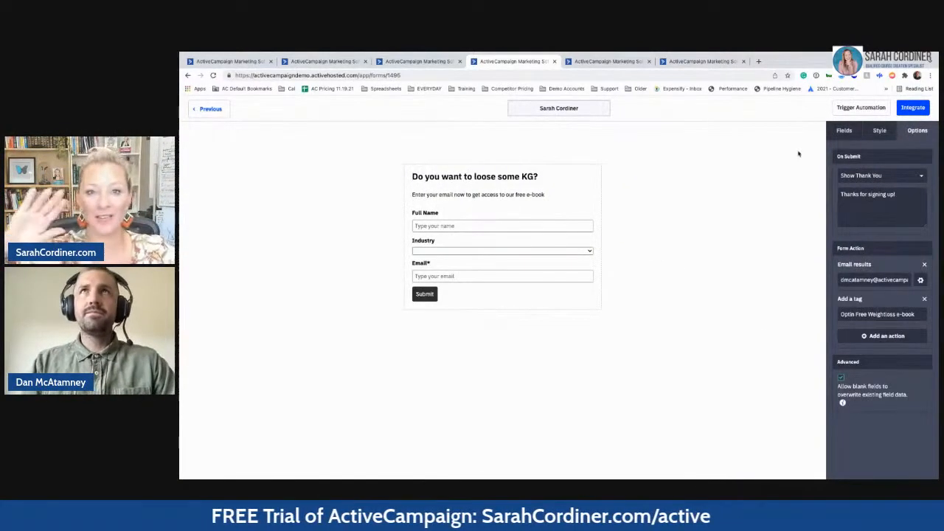
- Close the two extra browser tabs and delete the Industry field from the form
left_click(743, 62)
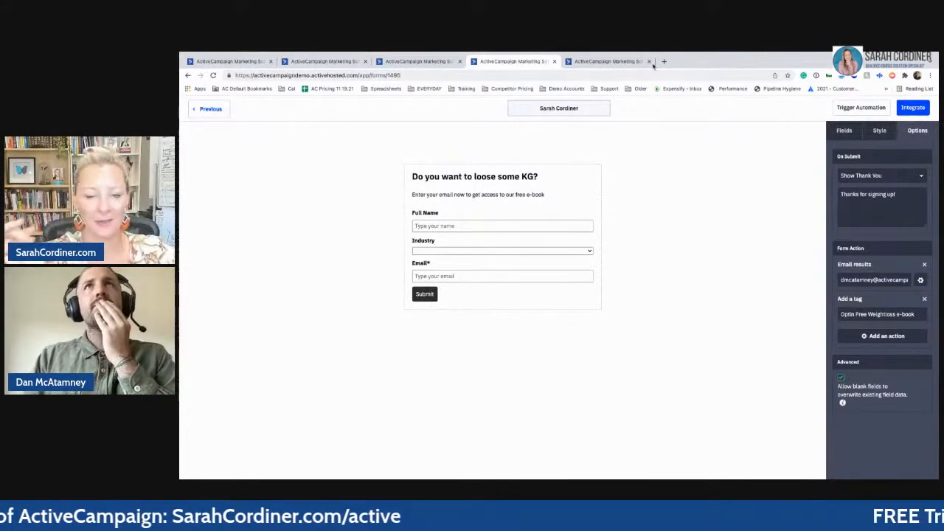
left_click(649, 62)
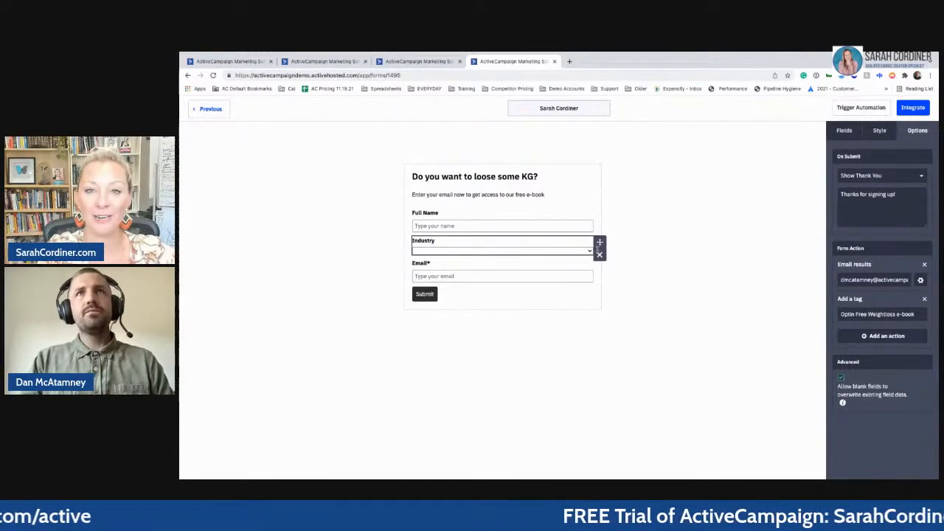
left_click(600, 256)
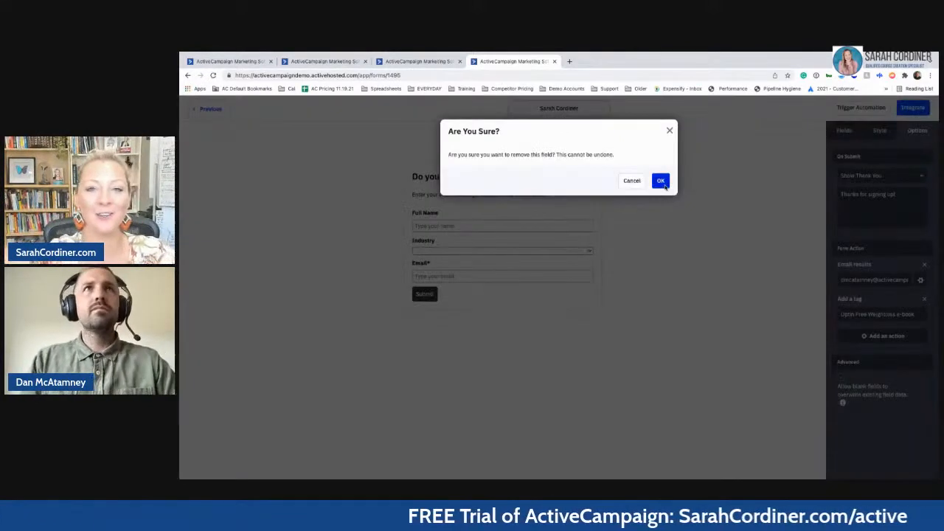
left_click(661, 181)
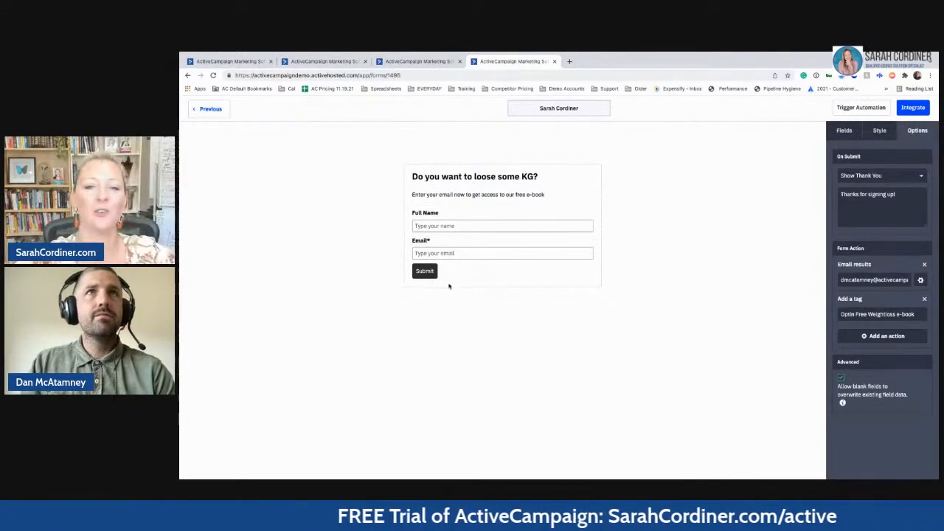
- Look at the available form action types, then cancel without adding a new action
left_click(872, 339)
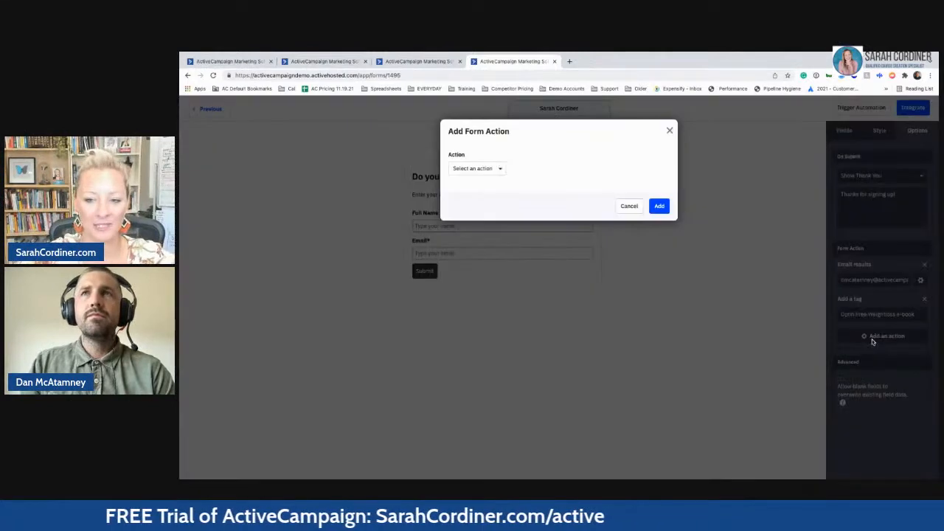
left_click(488, 168)
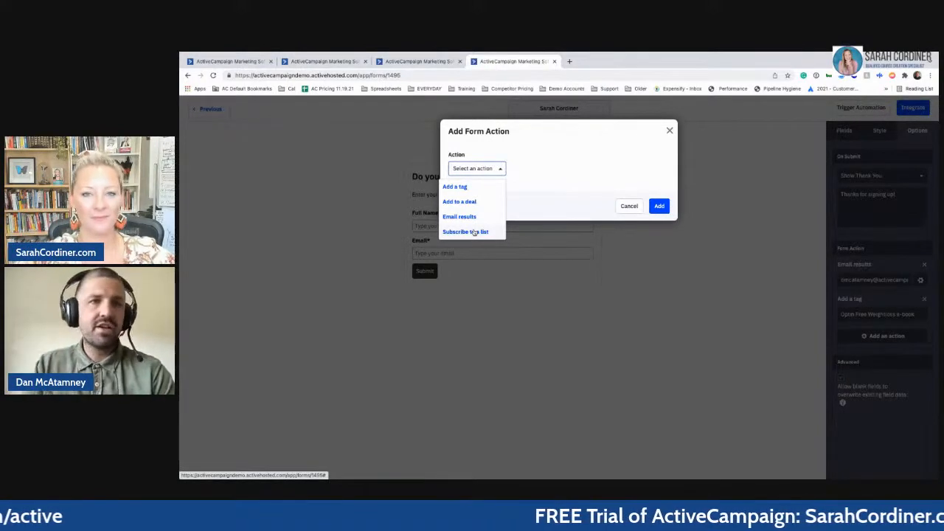
left_click(628, 205)
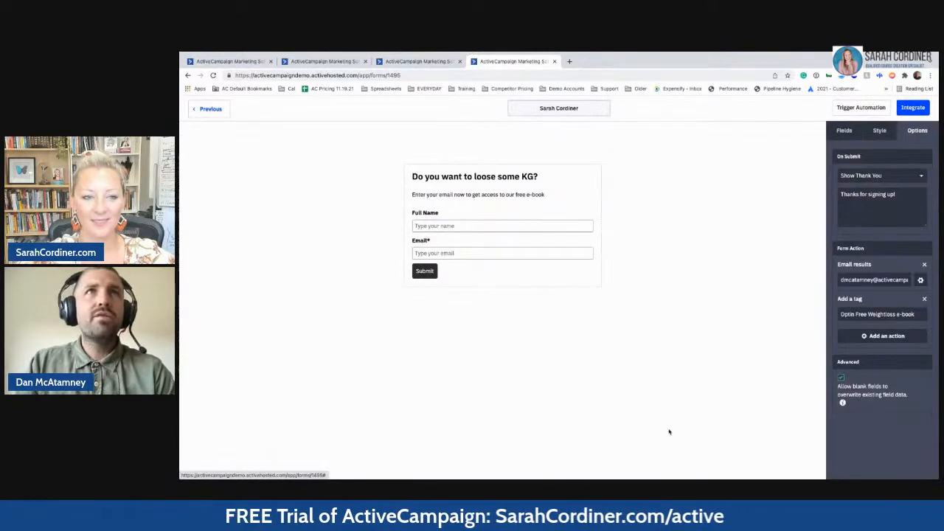
- Go to the Integrate page and select the Simple Embed code for copying
left_click(915, 108)
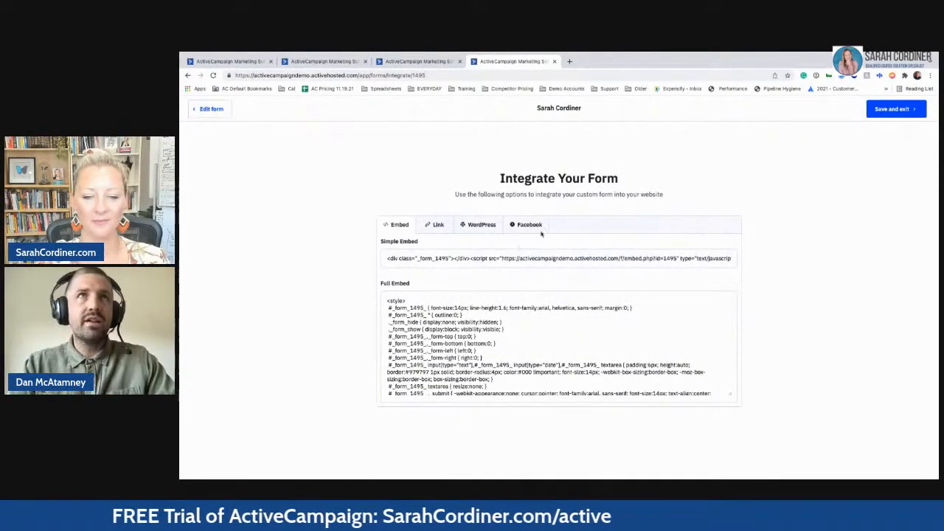
left_click(469, 257)
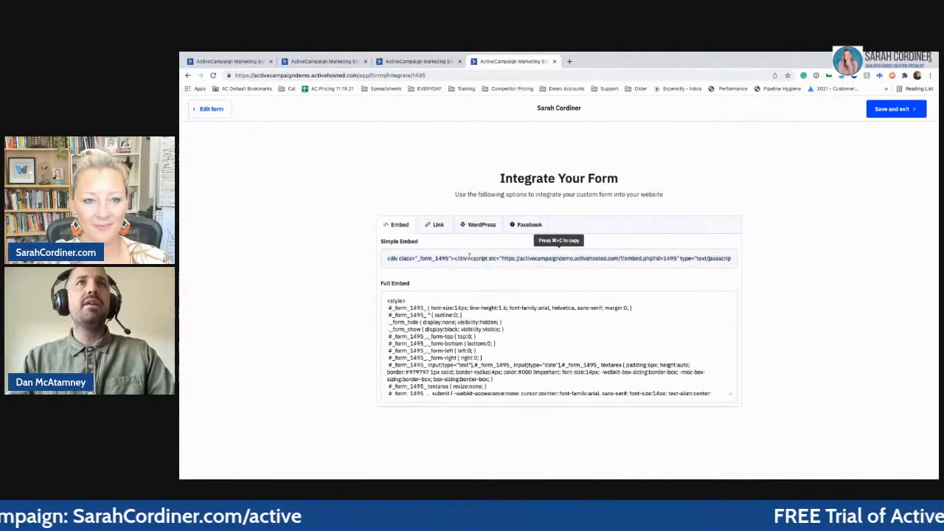
left_click(472, 257)
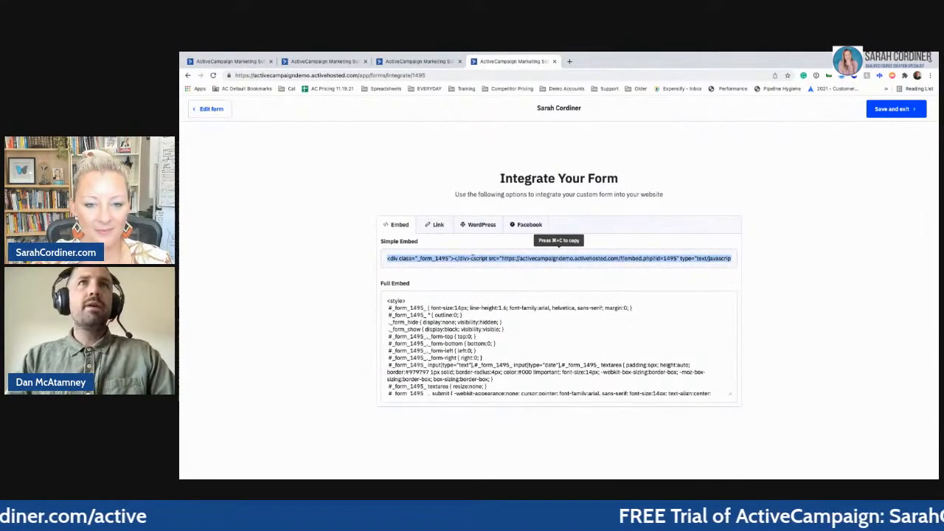
- Return to the Test LP editor and browse the Blocks palette down to Embed
left_click(401, 61)
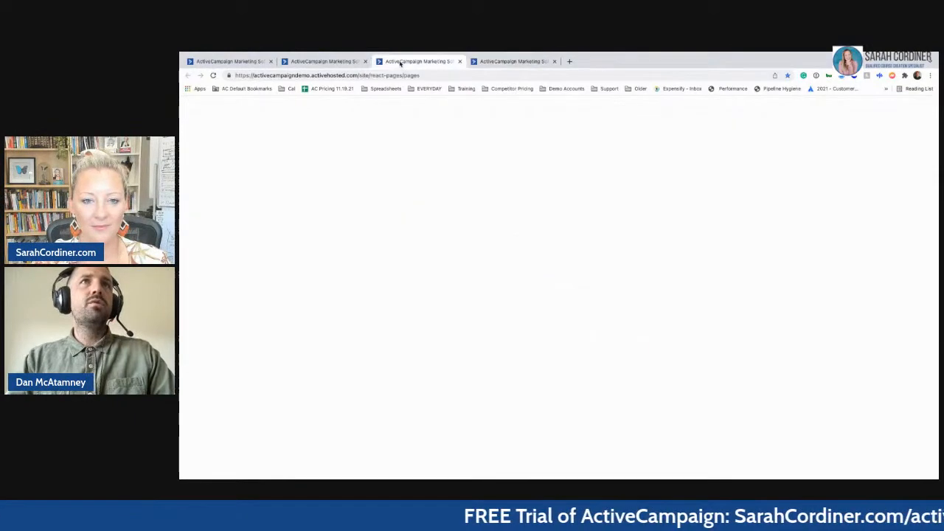
left_click(333, 62)
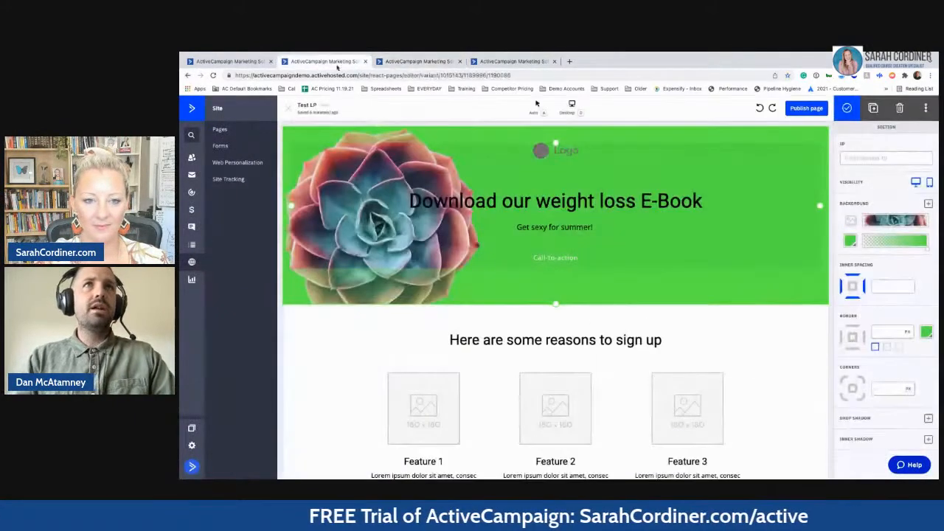
left_click(742, 304)
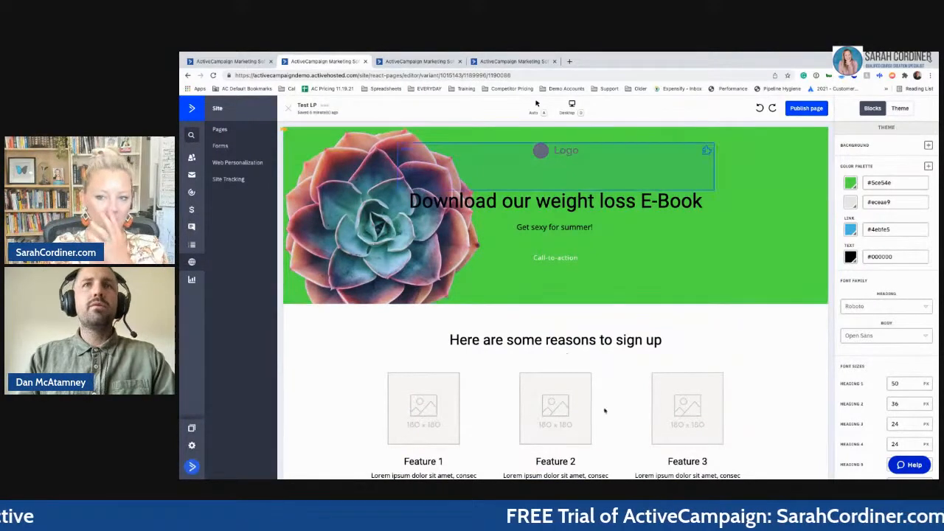
scroll(619, 317, "down", 2)
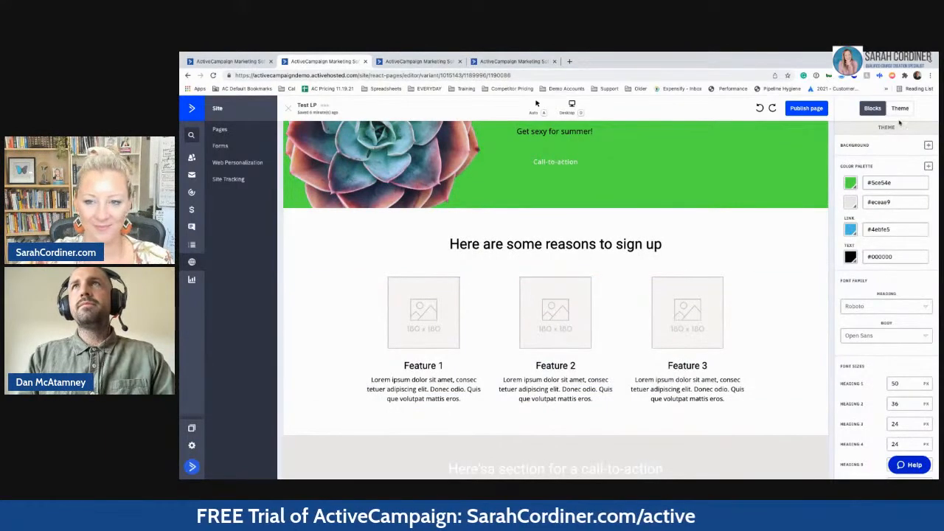
left_click(873, 109)
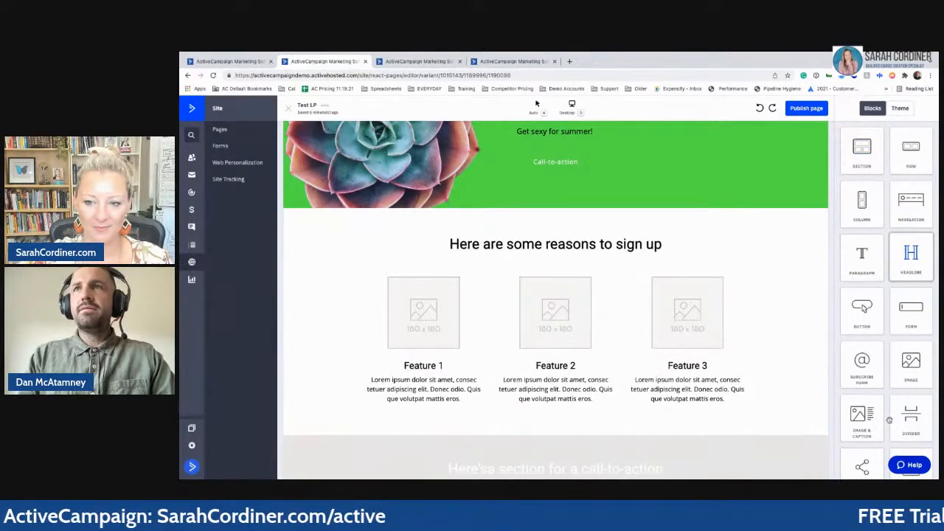
scroll(893, 401, "down", 1)
scroll(905, 399, "down", 2)
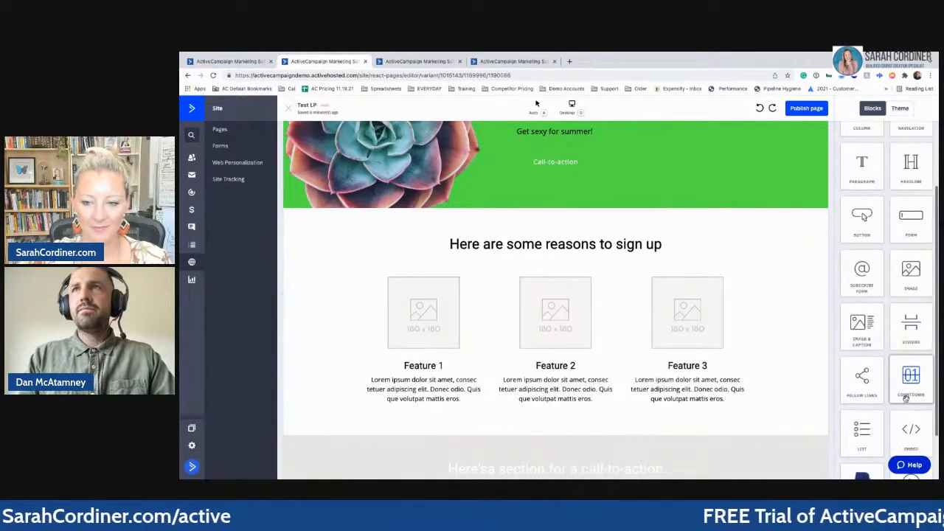
- Place an Embed block in the green hero and paste the form's embed code into it
left_click_drag(910, 408, 556, 157)
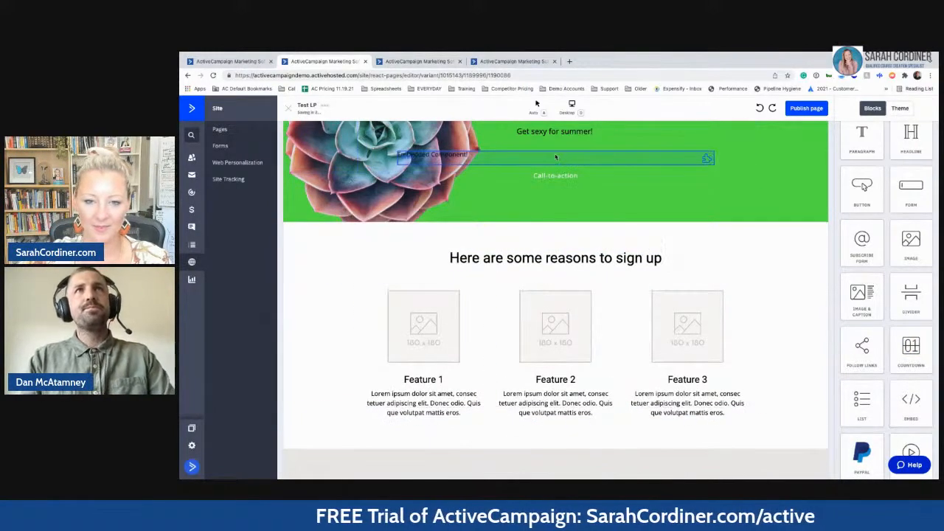
left_click(468, 157)
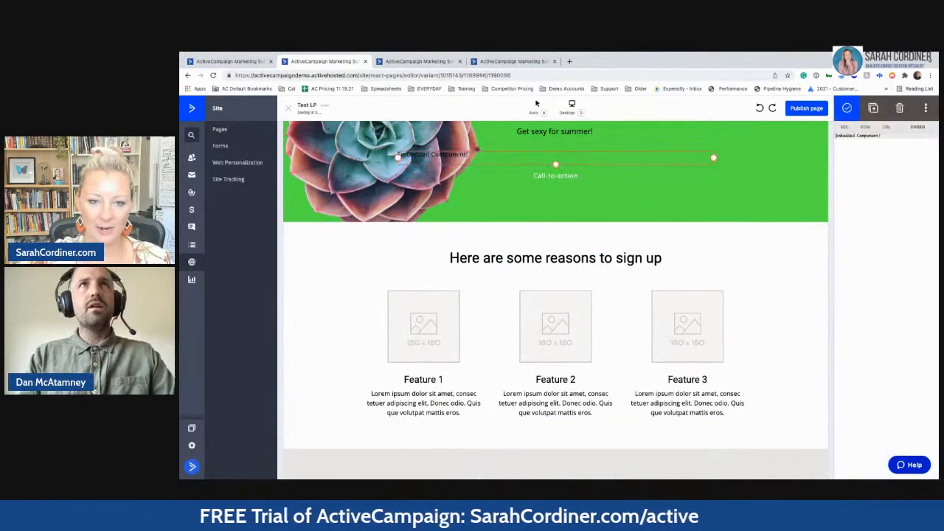
triple_click(878, 136)
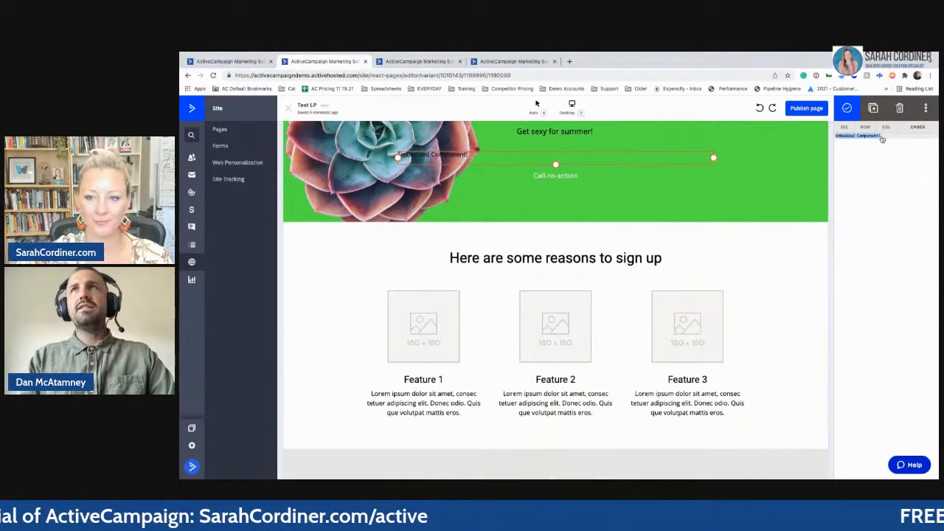
key("ctrl+v")
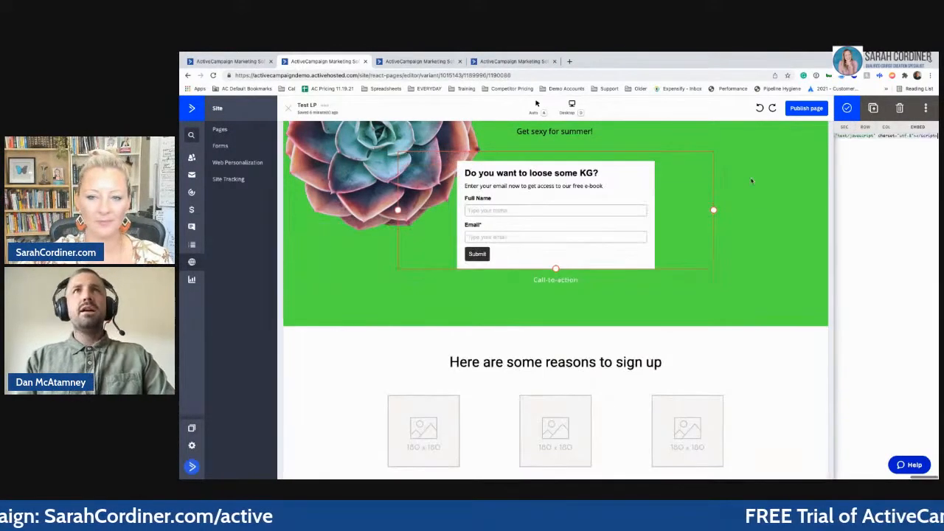
- Delete the hero's Call-to-action button and select the section for spacing adjustment
left_click_drag(556, 269, 556, 288)
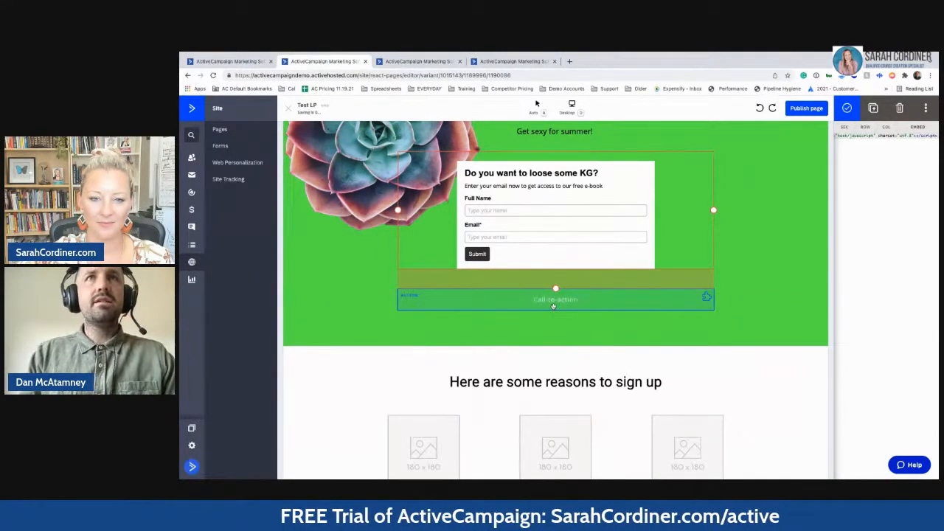
left_click(555, 306)
key("Delete")
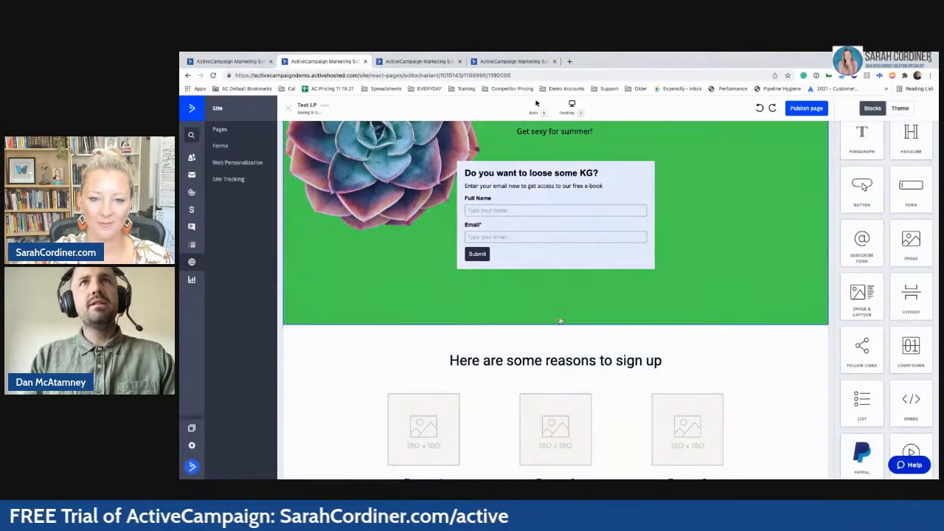
left_click(559, 321)
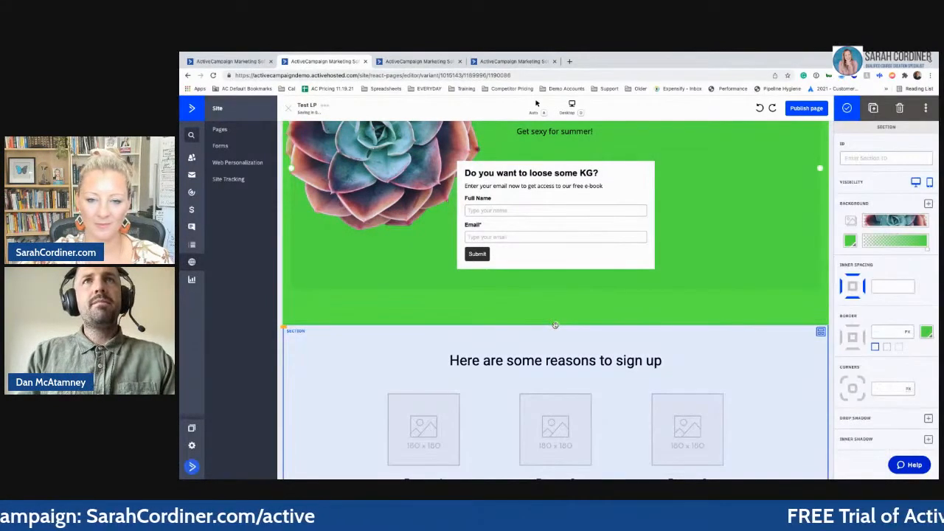
- Reduce the hero's bottom inner spacing to 10 and scroll up to review the embedded form
left_click_drag(556, 325, 555, 308)
scroll(600, 196, "up", 1)
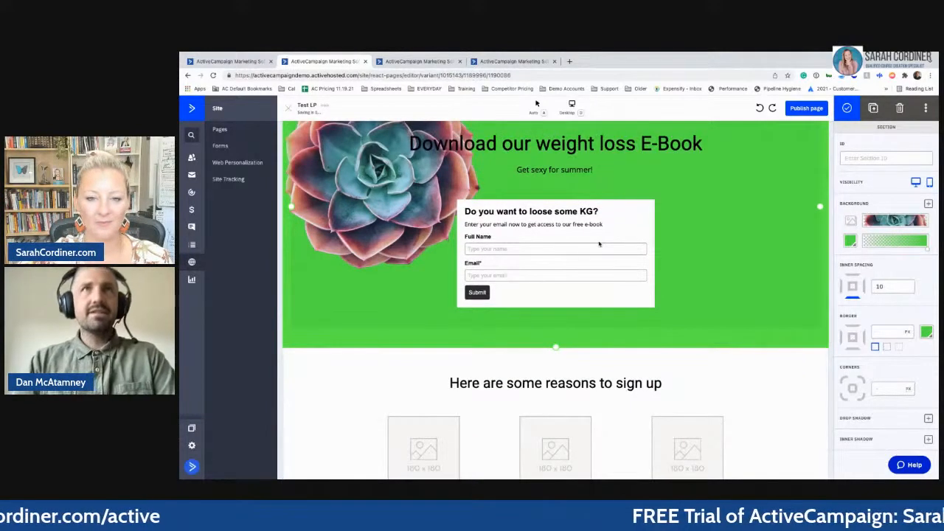
scroll(599, 244, "up", 1)
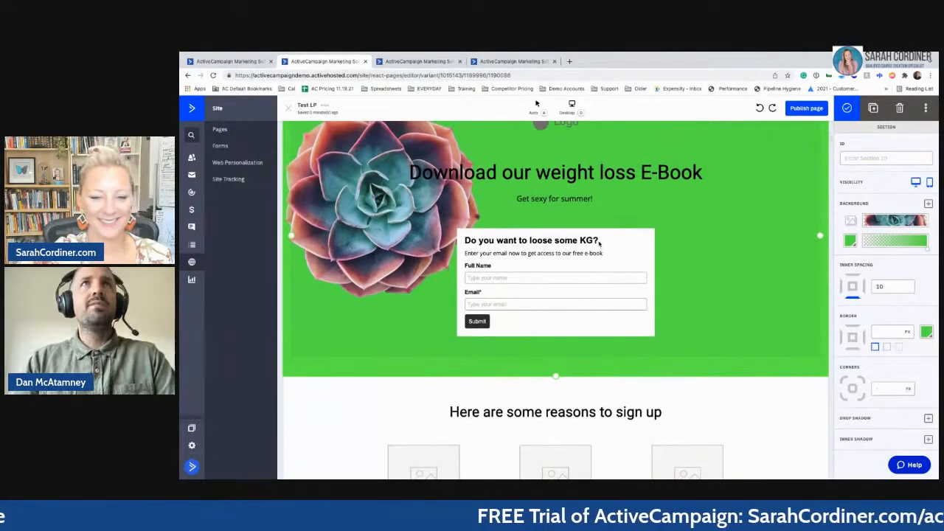
scroll(600, 244, "up", 1)
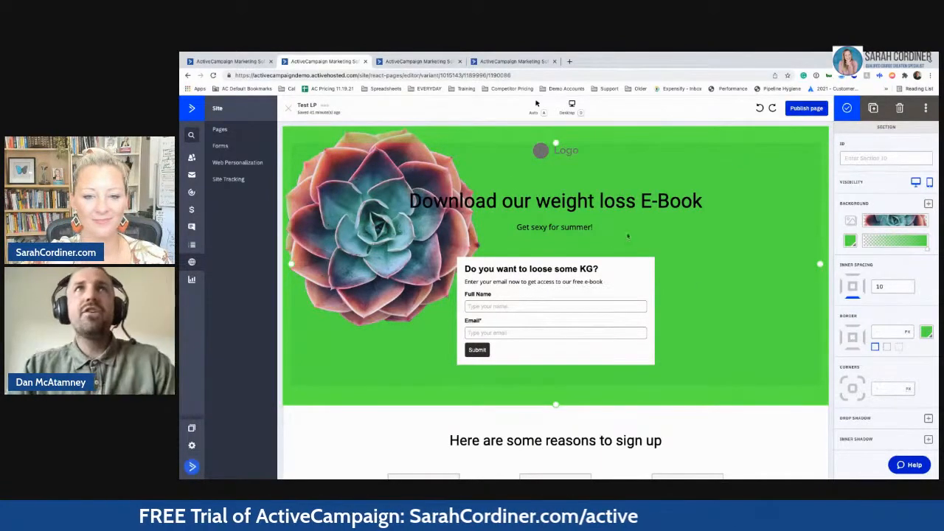
- Publish the Test LP page on the demo domain at the test-lp URL
left_click(806, 109)
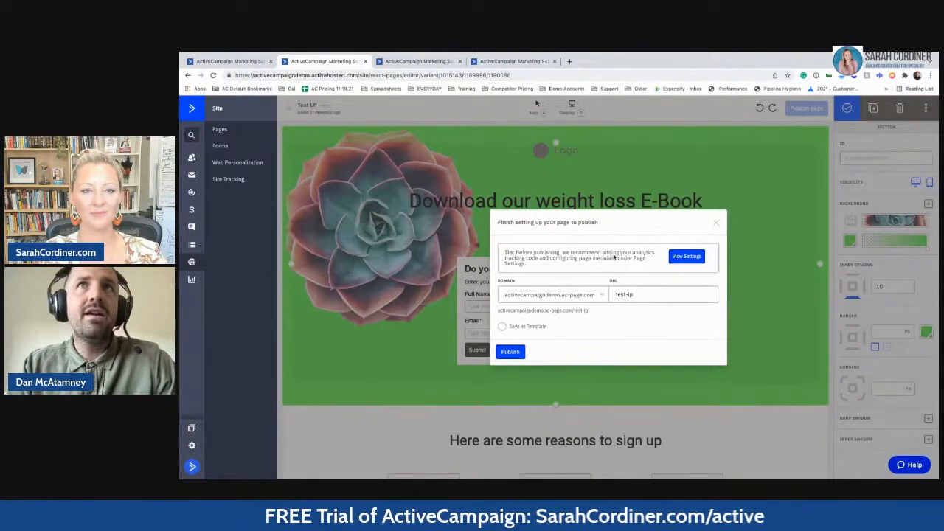
left_click(511, 352)
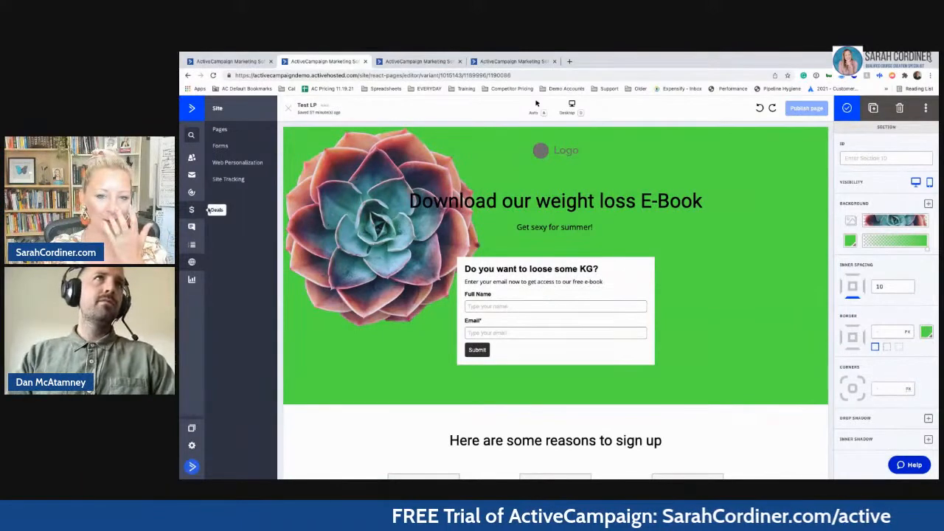
middle_click(191, 194)
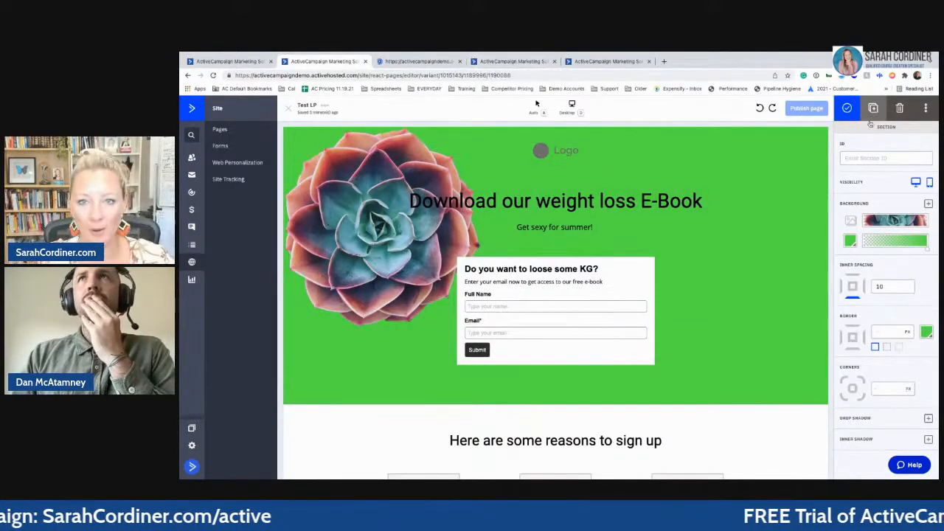
left_click(846, 107)
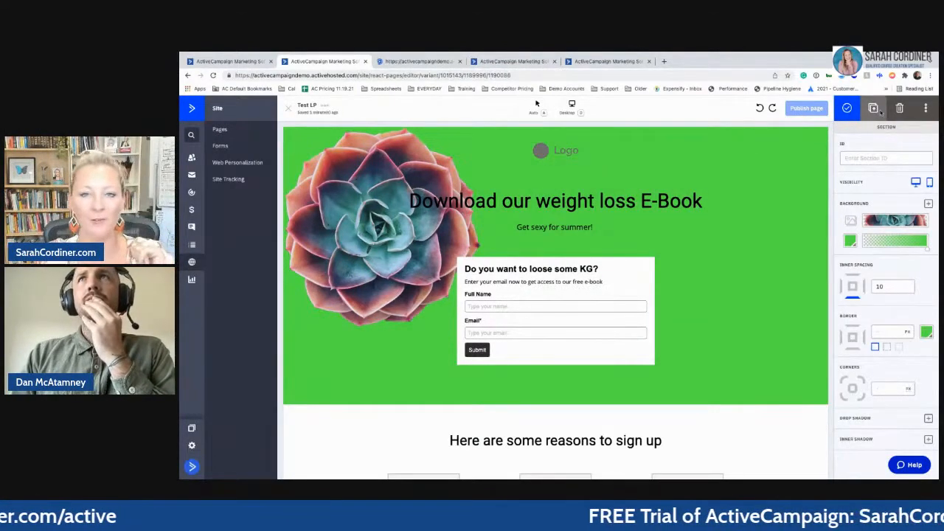
left_click(362, 438)
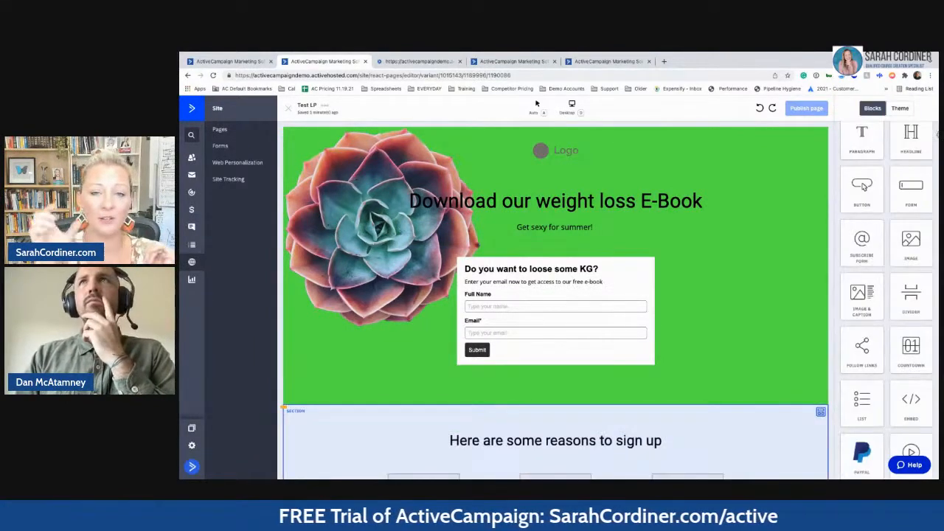
scroll(922, 212, "down", 1)
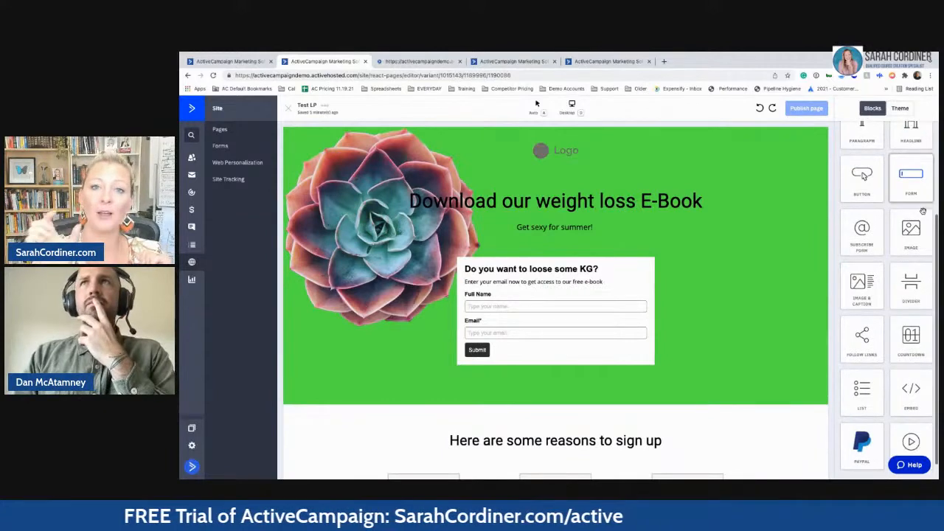
scroll(923, 212, "up", 3)
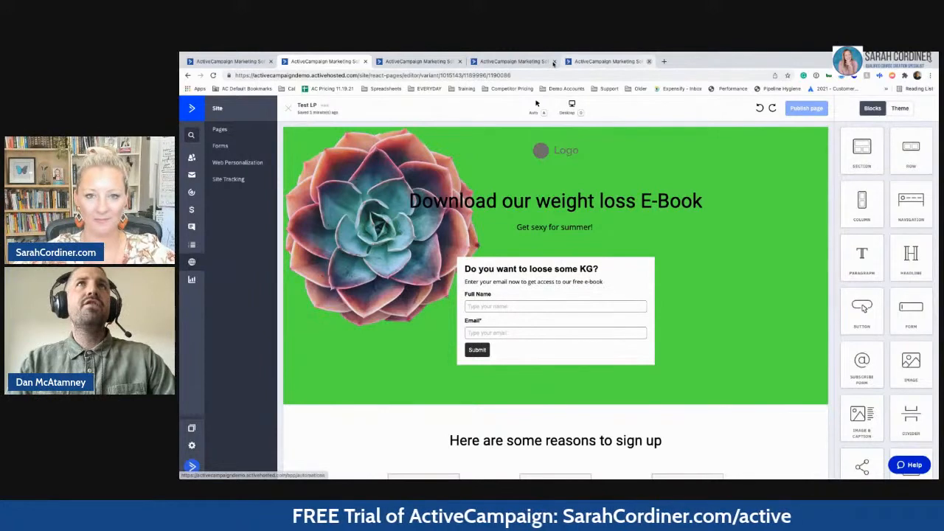
- Close the two extra browser tabs and start a new automation from the Automations list
left_click(649, 62)
left_click(553, 63)
left_click(192, 194)
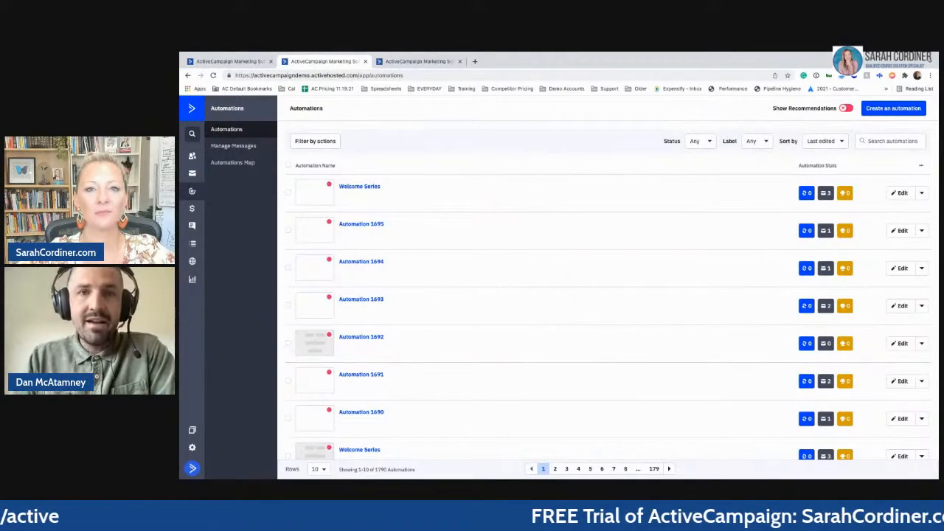
left_click(895, 108)
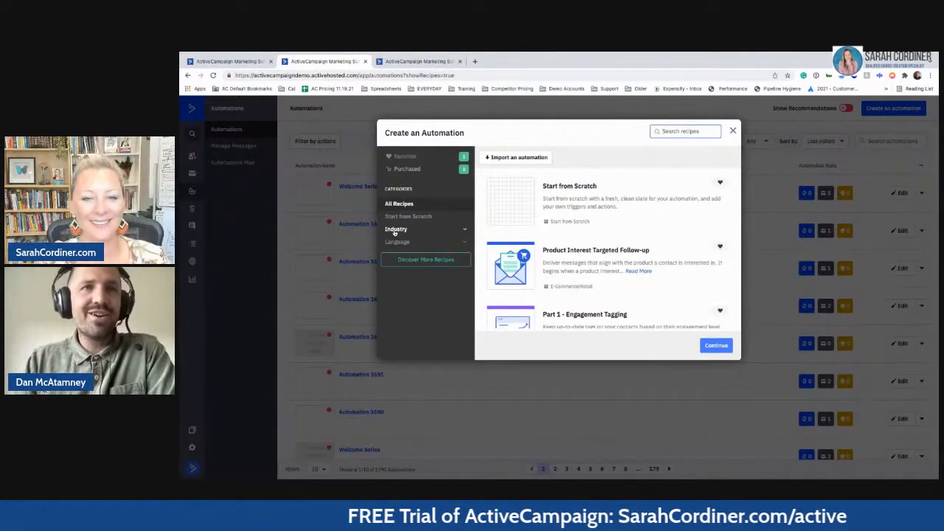
- Choose Start from Scratch for the new automation and continue to trigger selection
left_click(521, 204)
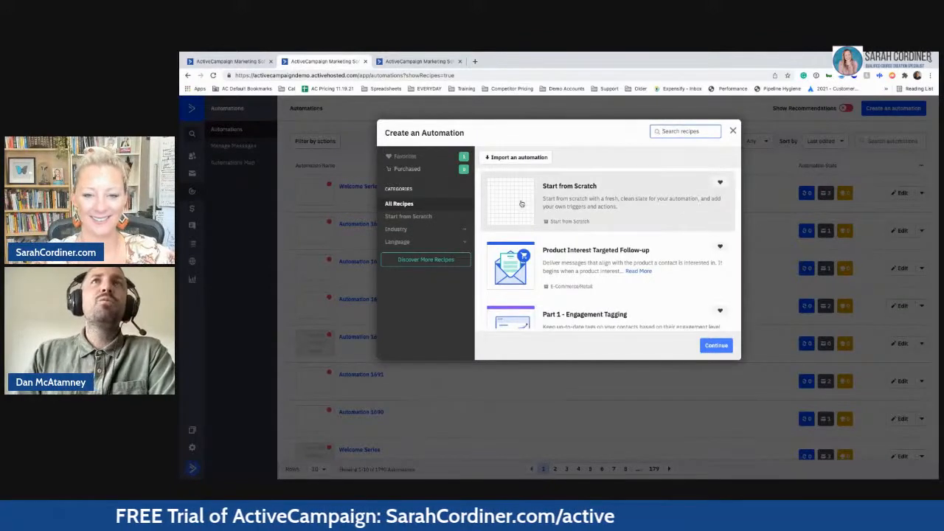
left_click(724, 351)
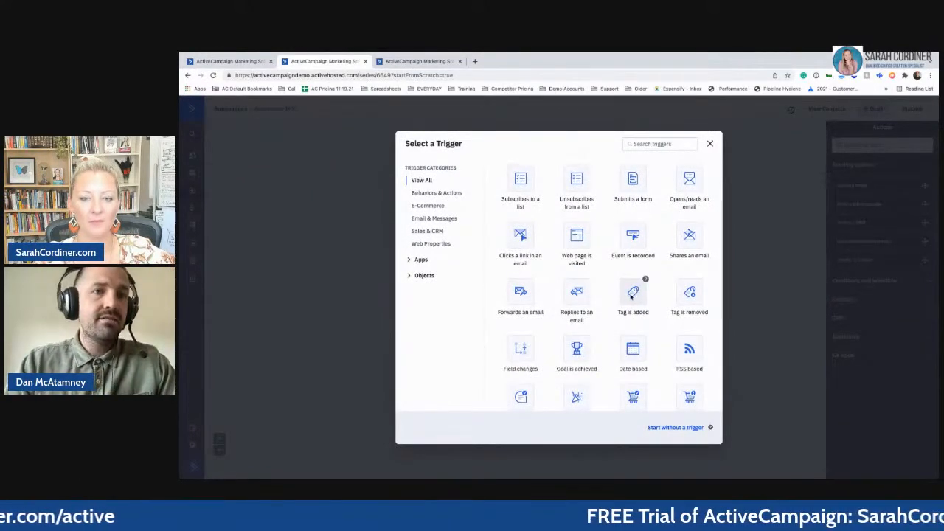
- Add a Submits a form start trigger using the presenter's signup form, found by search
left_click(632, 180)
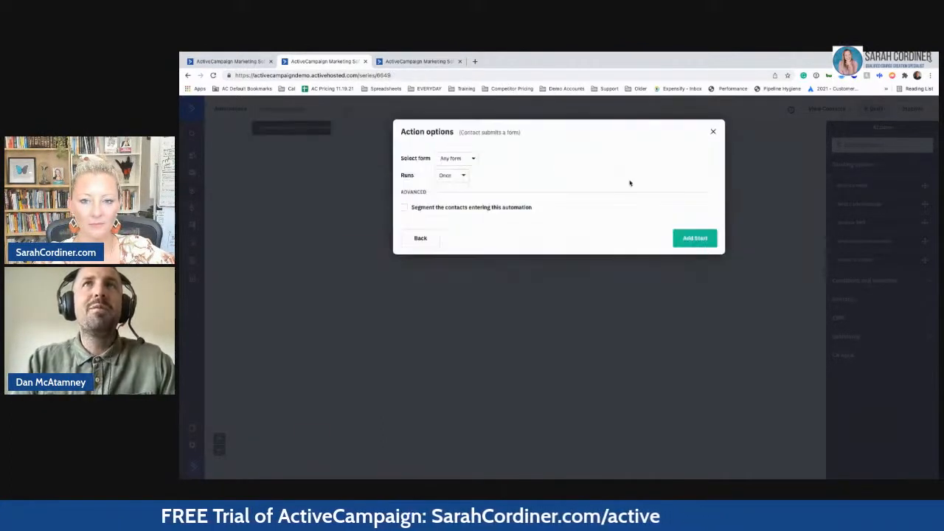
left_click(456, 159)
left_click(464, 178)
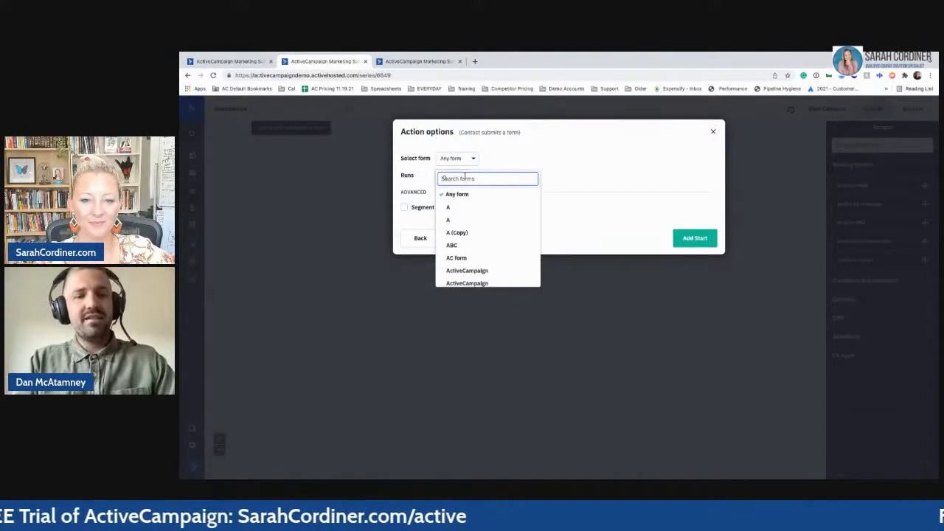
type("sarah")
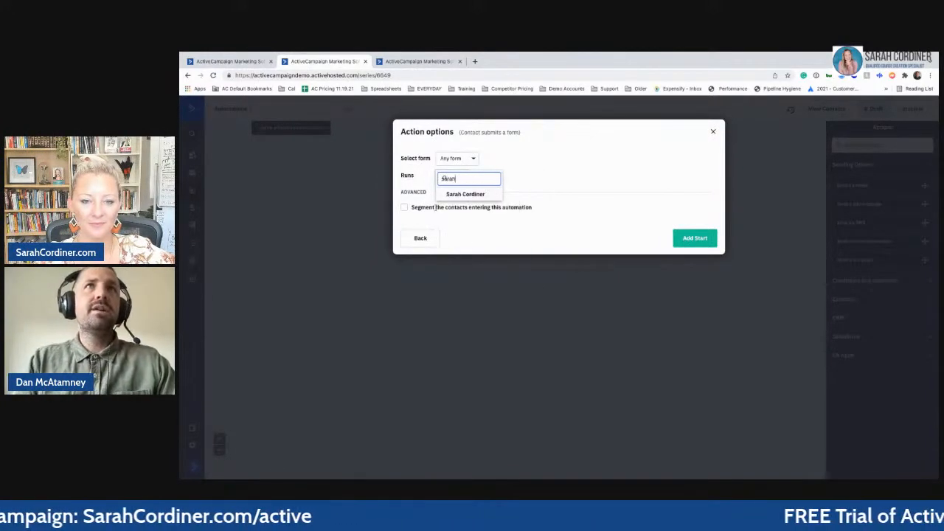
left_click(466, 196)
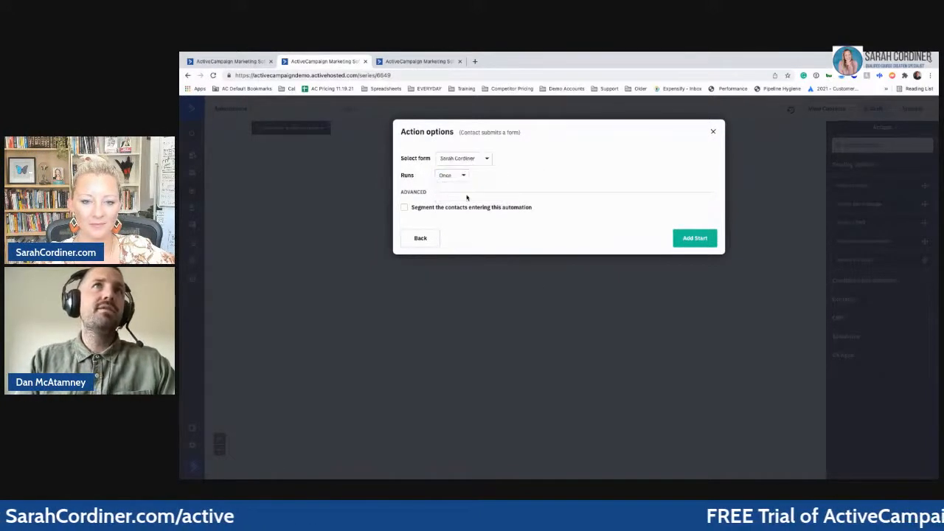
left_click(695, 237)
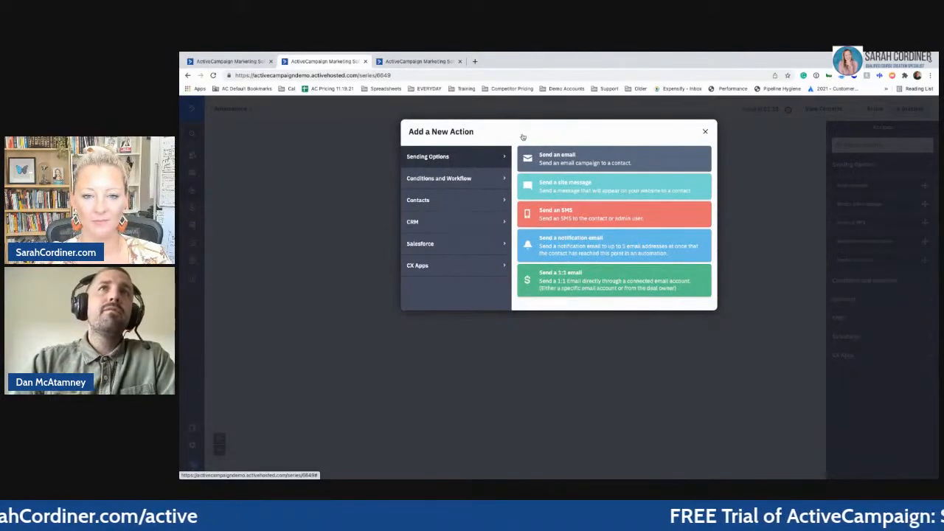
- Add a Send an email action with a newly created email named 'Ebook Delivery'
left_click(577, 166)
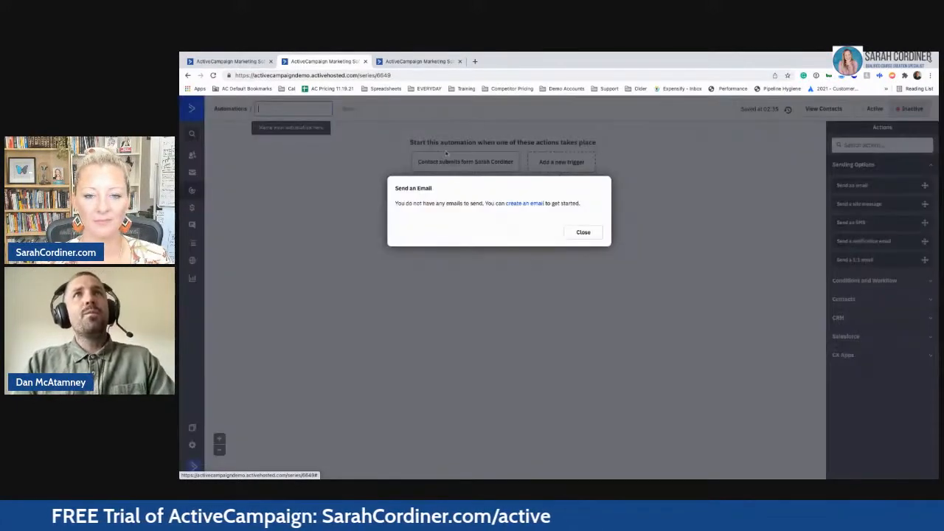
left_click(525, 203)
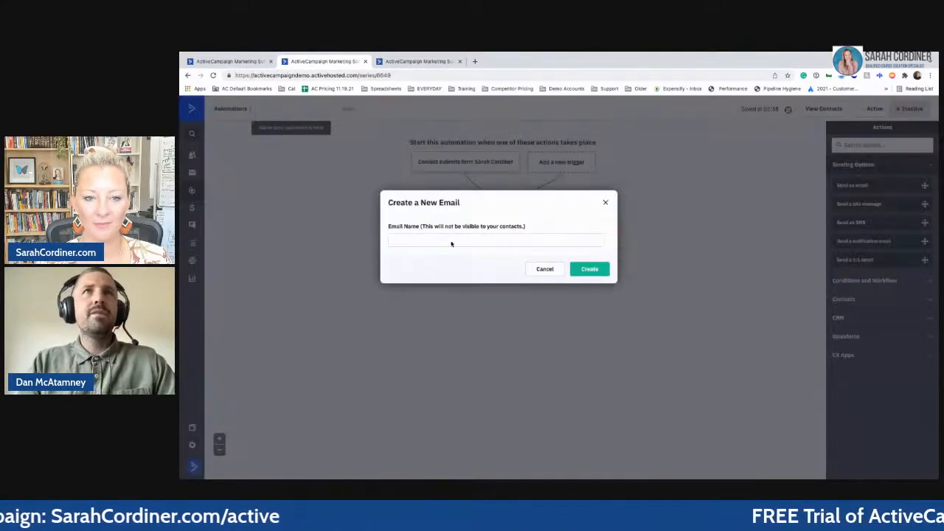
left_click(450, 241)
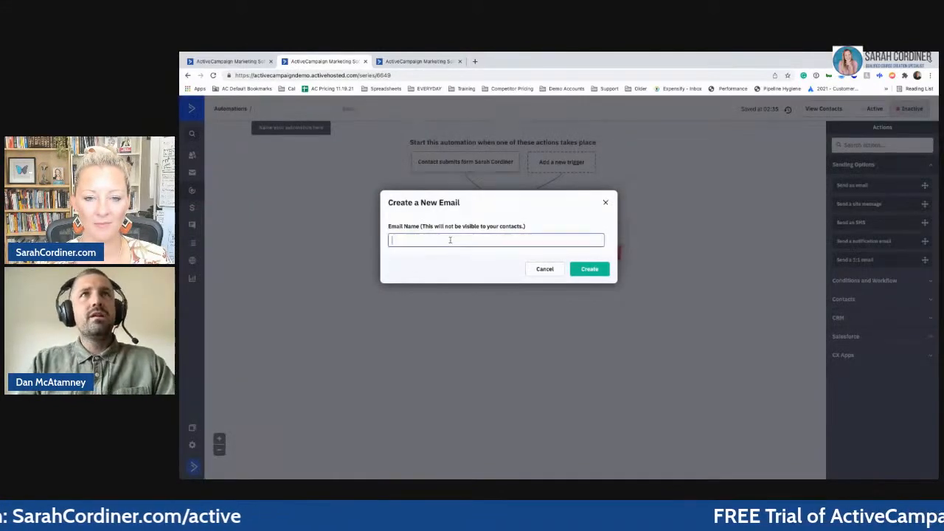
type("E")
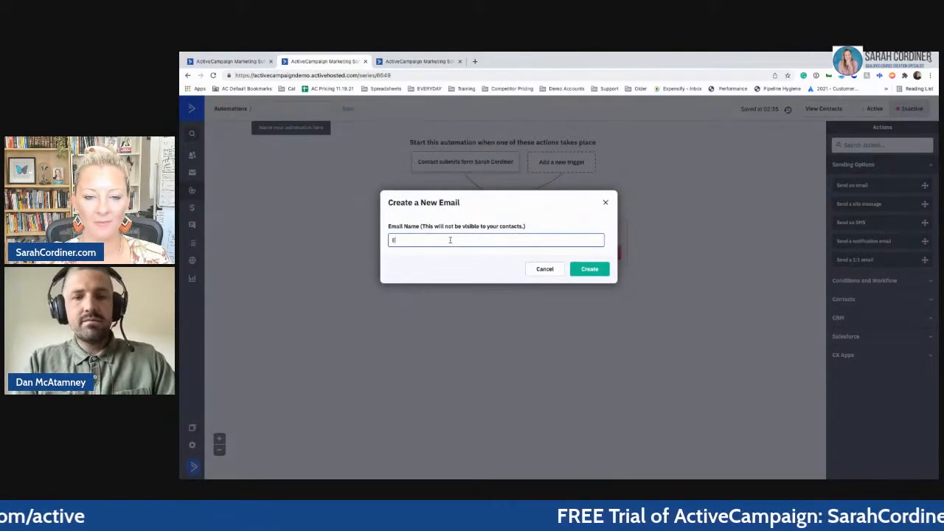
type("book Delive")
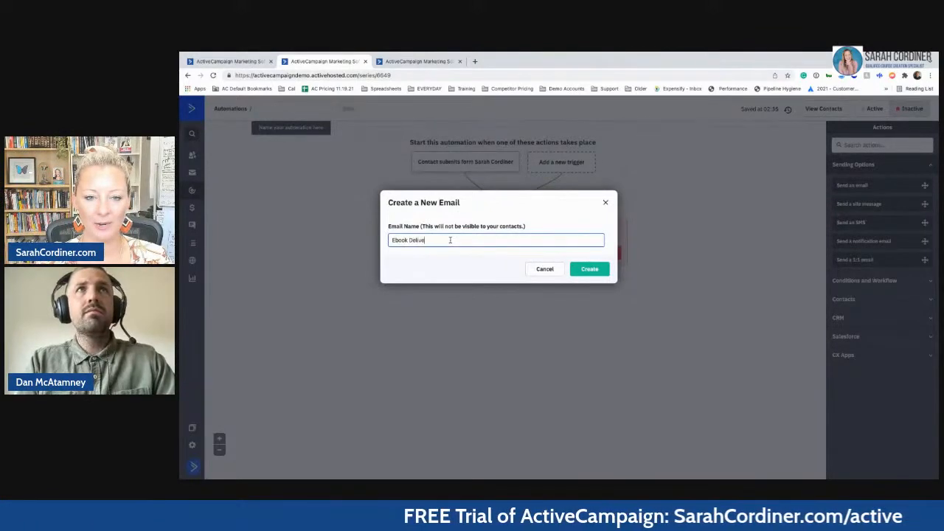
type("ry")
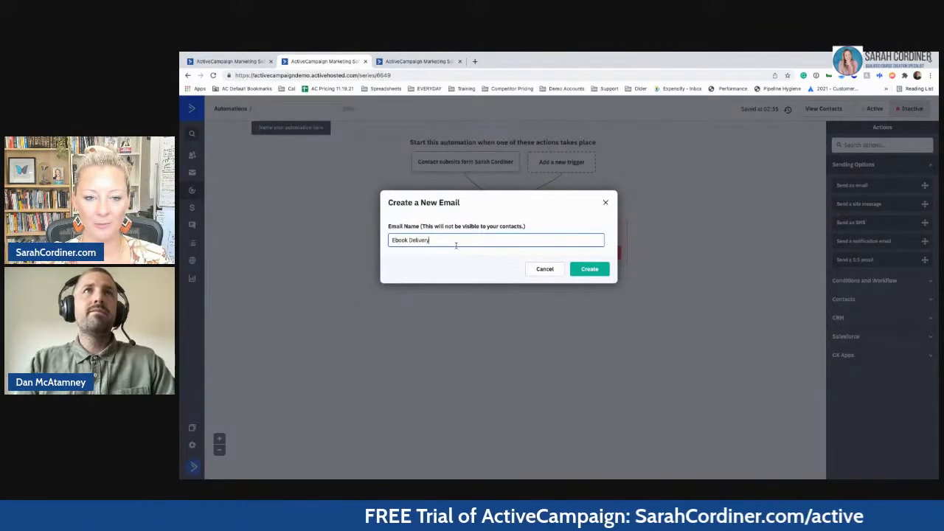
left_click(590, 269)
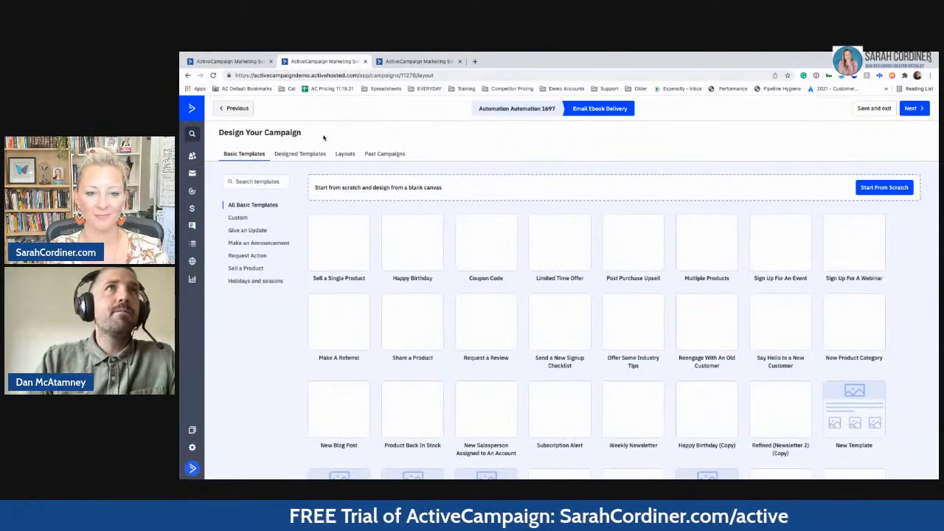
- Browse the Designed Templates to locate Editorial: Product (Colorful) (Copy)
left_click(311, 155)
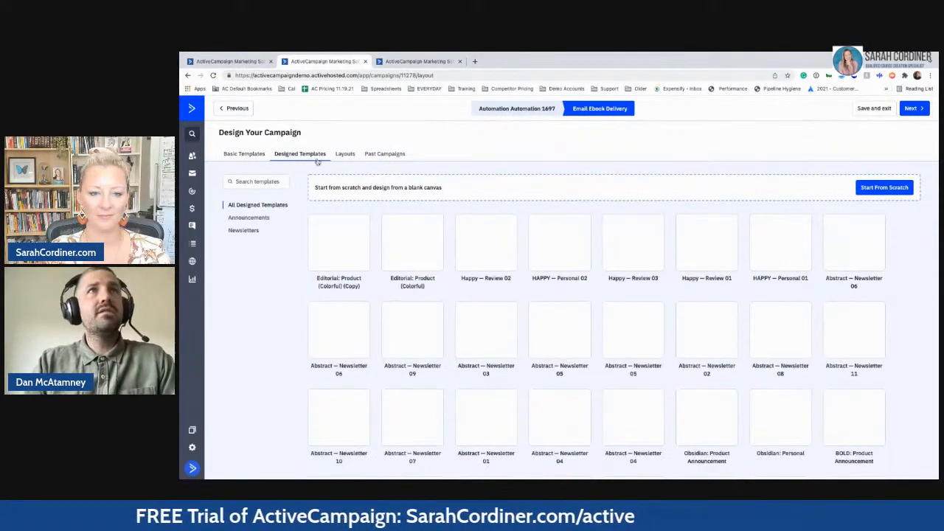
mouse_move(483, 337)
scroll(483, 337, "down", 2)
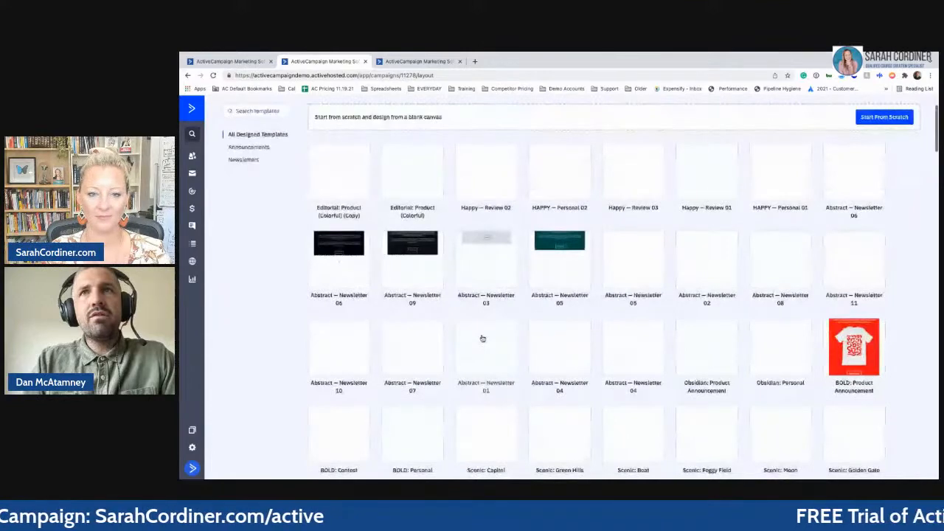
scroll(482, 338, "down", 6)
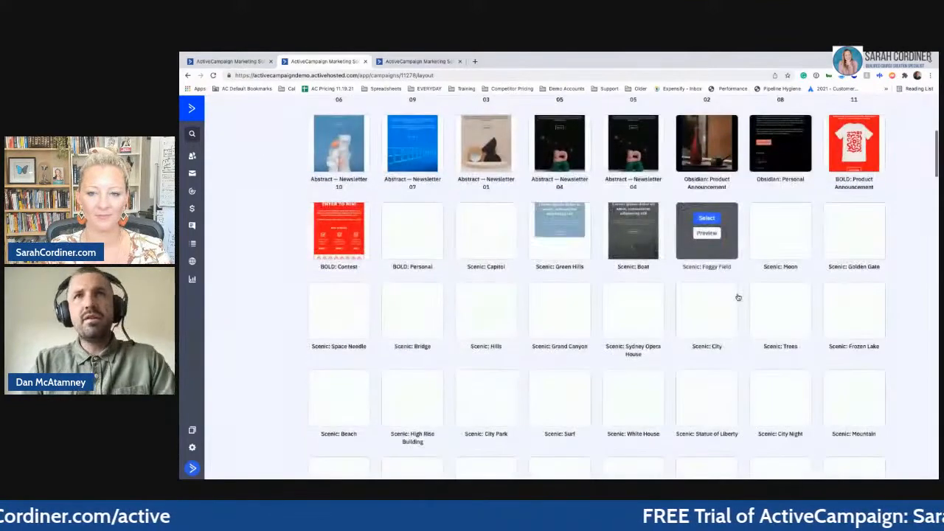
mouse_move(738, 297)
scroll(738, 297, "up", 8)
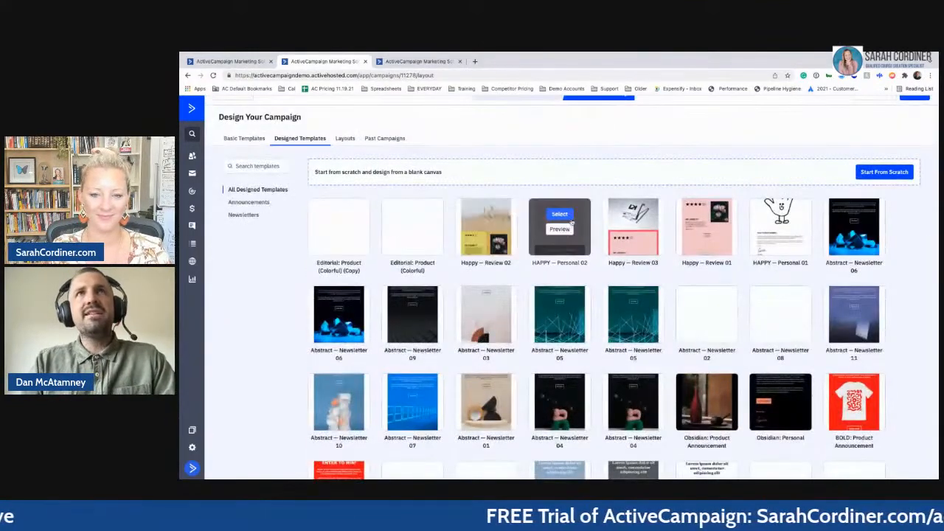
mouse_move(340, 231)
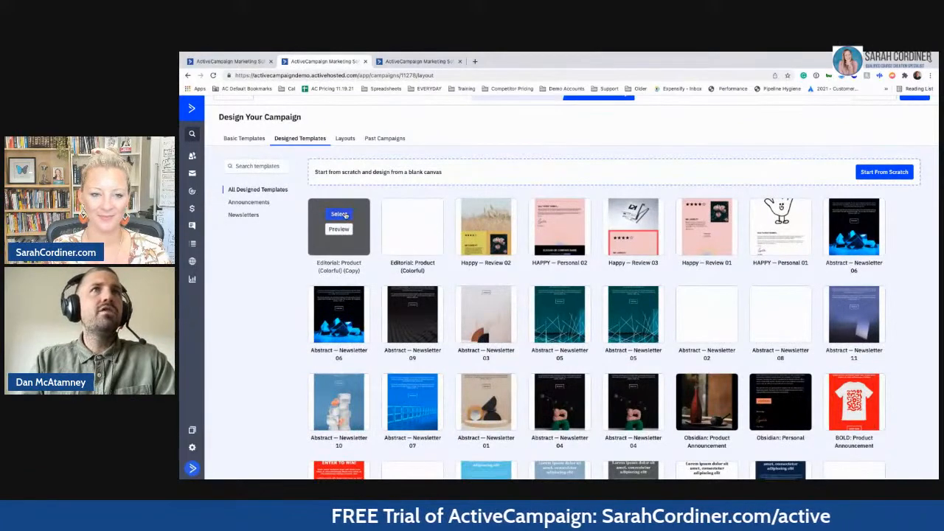
- Select Editorial: Product (Colorful) (Copy) and set the subject to 'Ebook - Weight-loss'
left_click(344, 214)
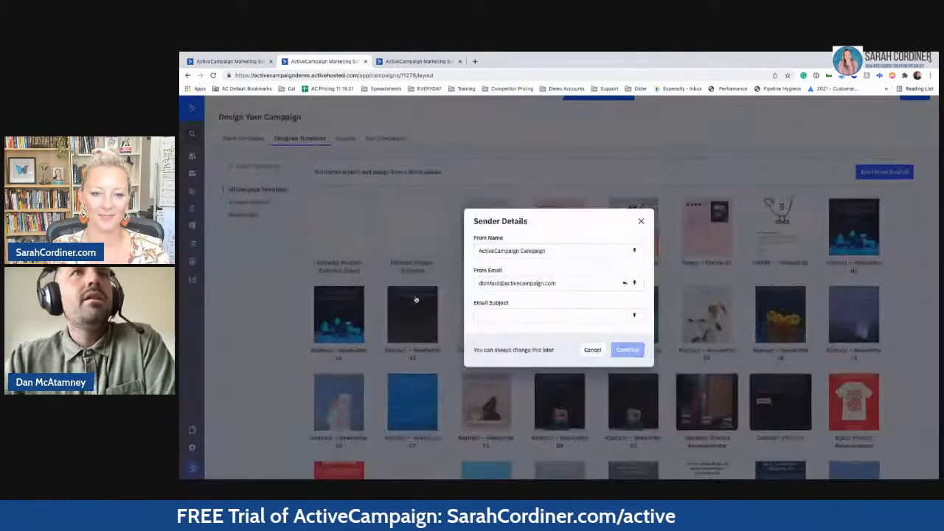
left_click(516, 317)
type("Eboo")
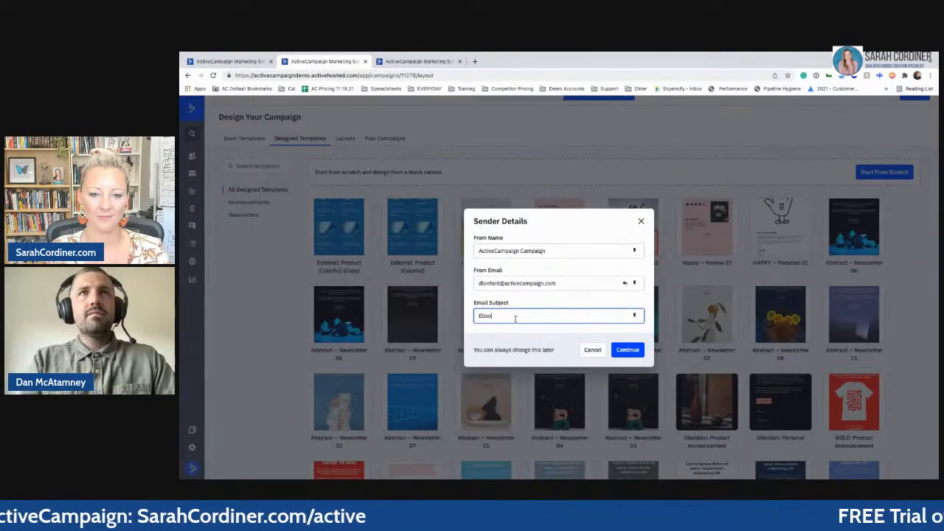
type("k - Weight-los")
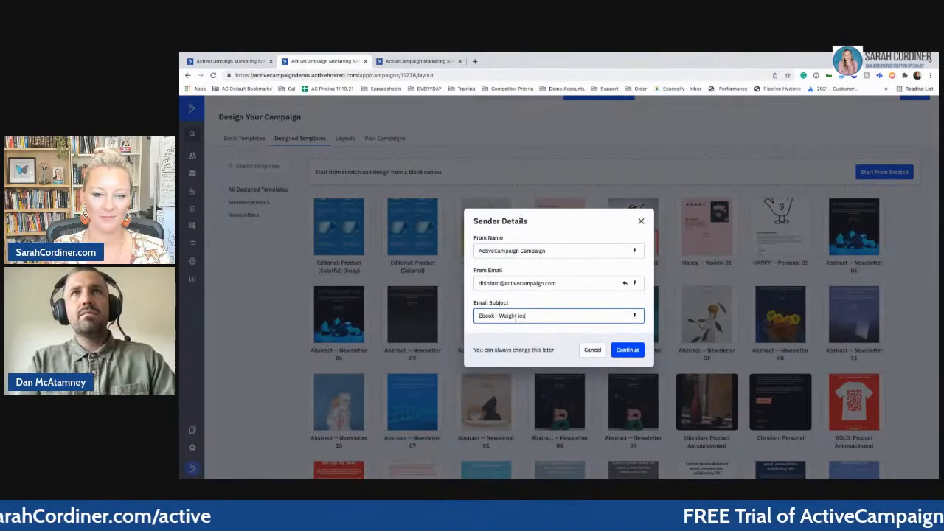
type("s")
left_click(631, 351)
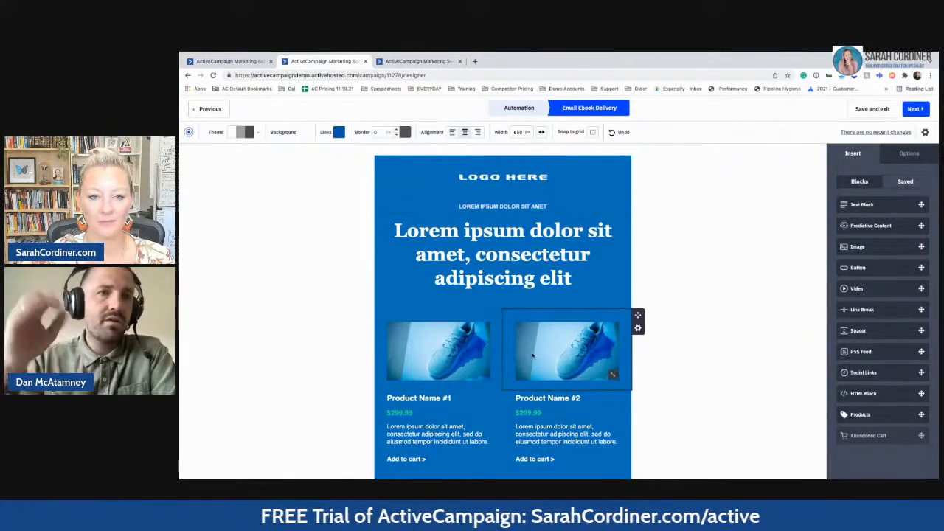
- Review the Ebook Delivery email in the designer, then save and exit to the automation
scroll(543, 350, "down", 3)
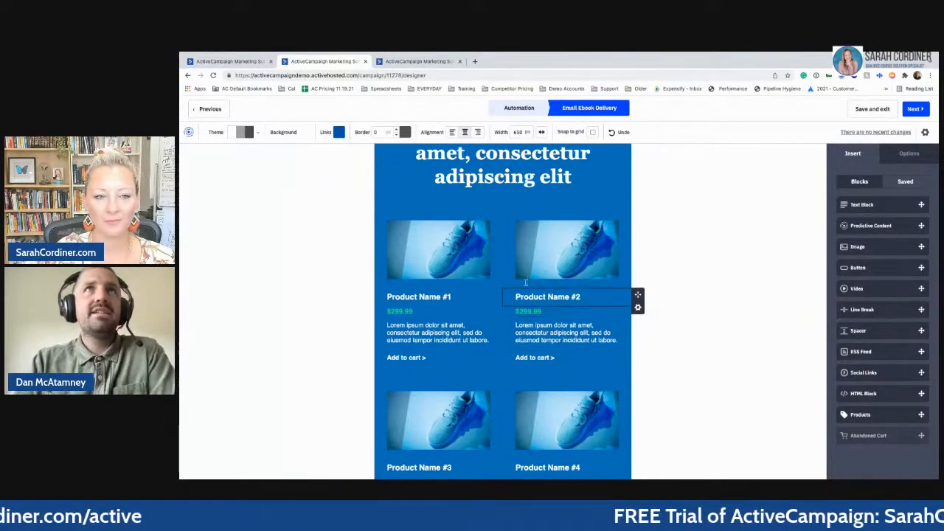
scroll(520, 243, "up", 3)
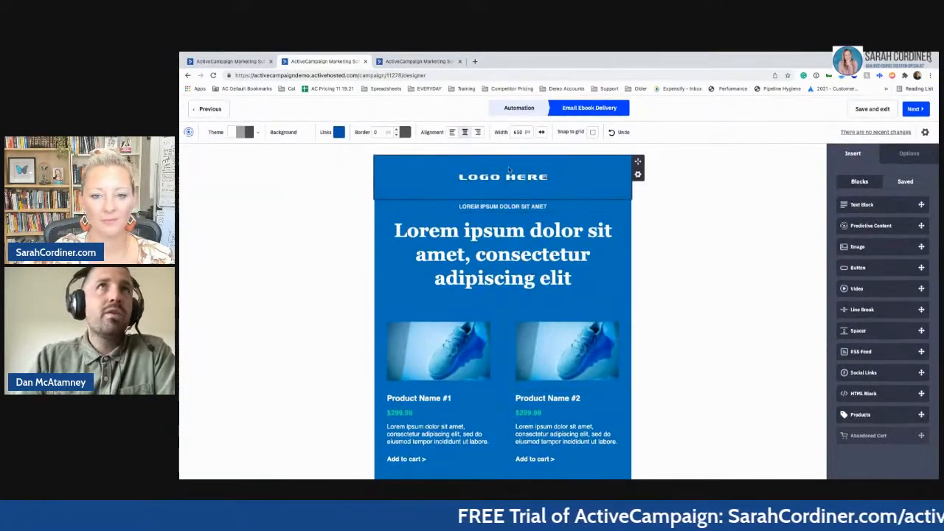
left_click(870, 116)
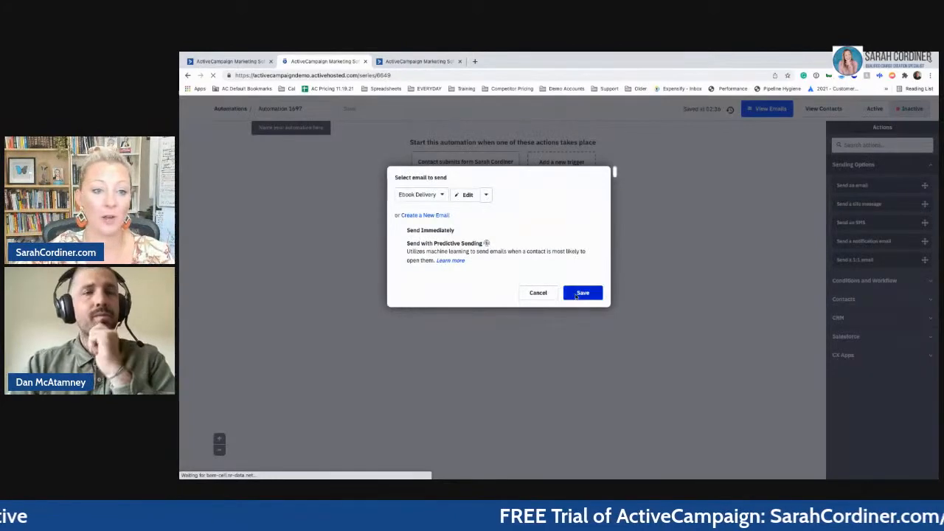
- Save the Ebook Delivery send-email step, view its design, then return to the automation
left_click(576, 295)
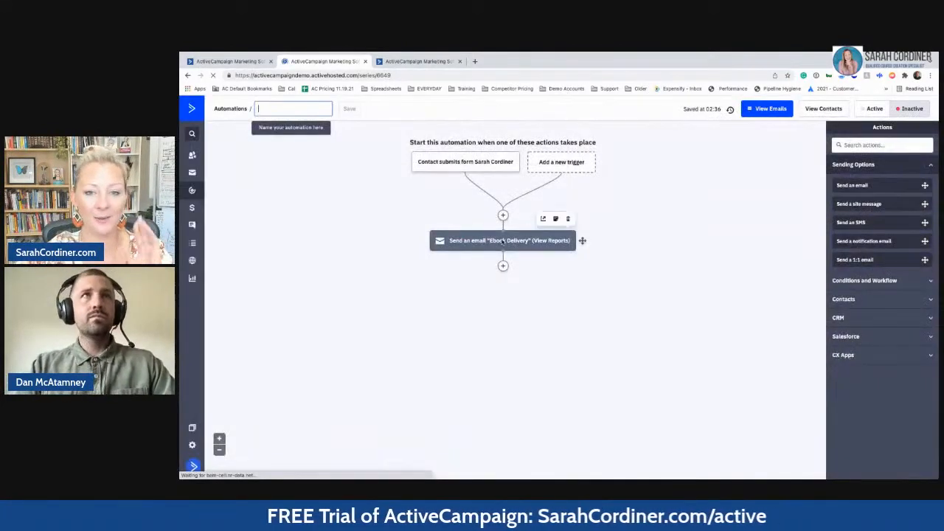
mouse_move(501, 242)
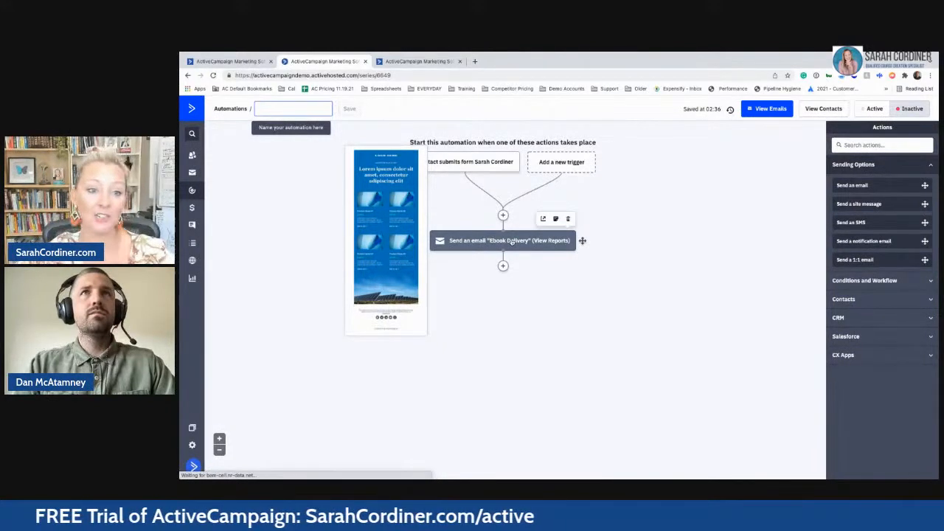
left_click(512, 242)
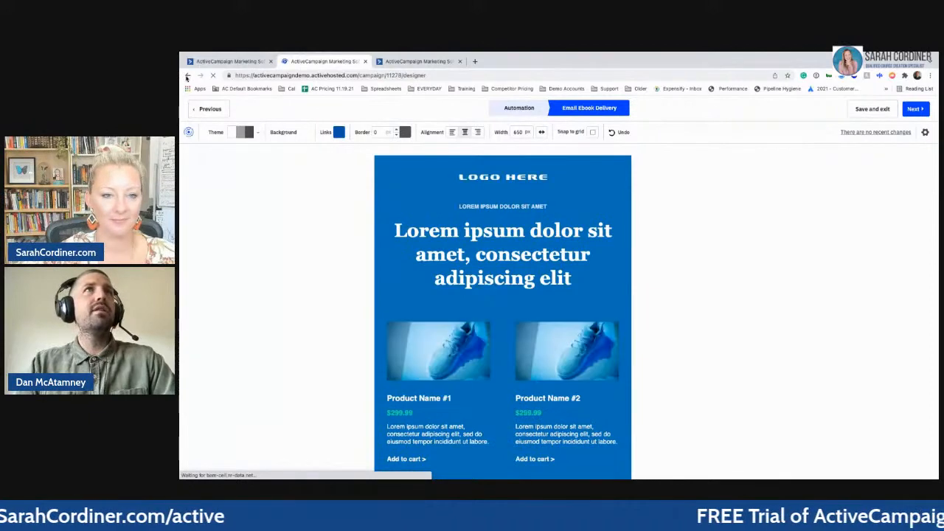
left_click(188, 76)
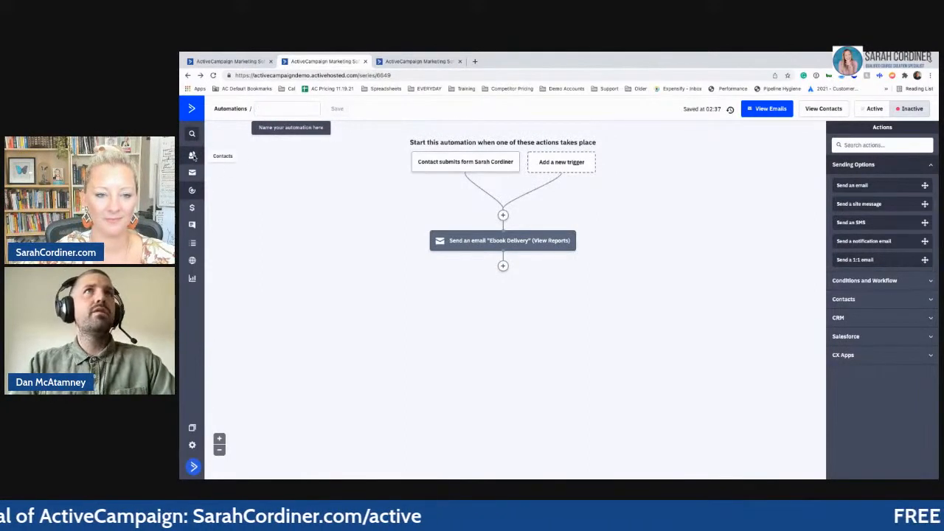
- Open Contacts in a background tab and show the Campaigns list in the third tab
left_click(193, 155, "super")
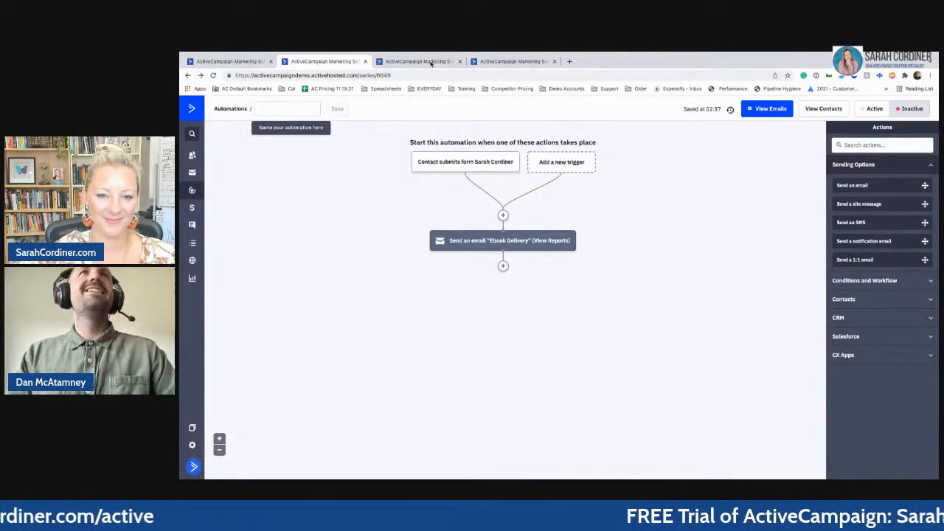
left_click(432, 63)
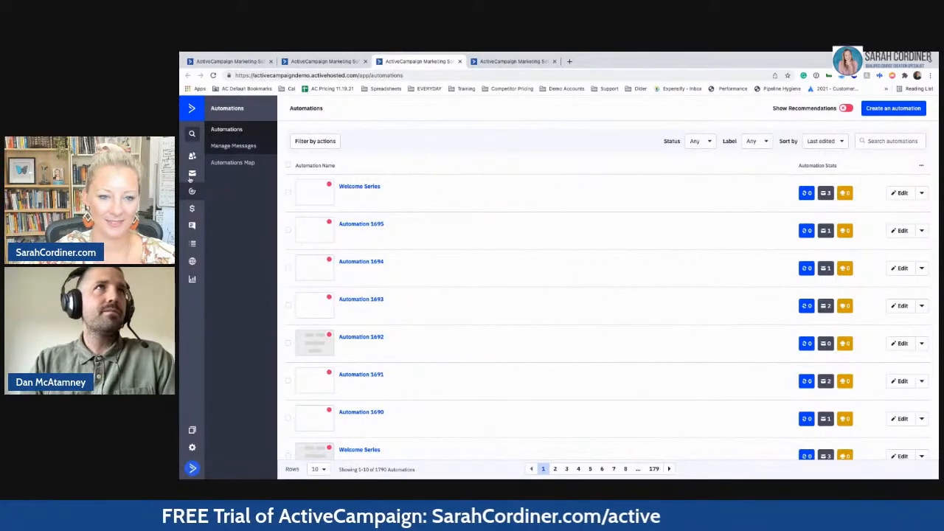
left_click(192, 175)
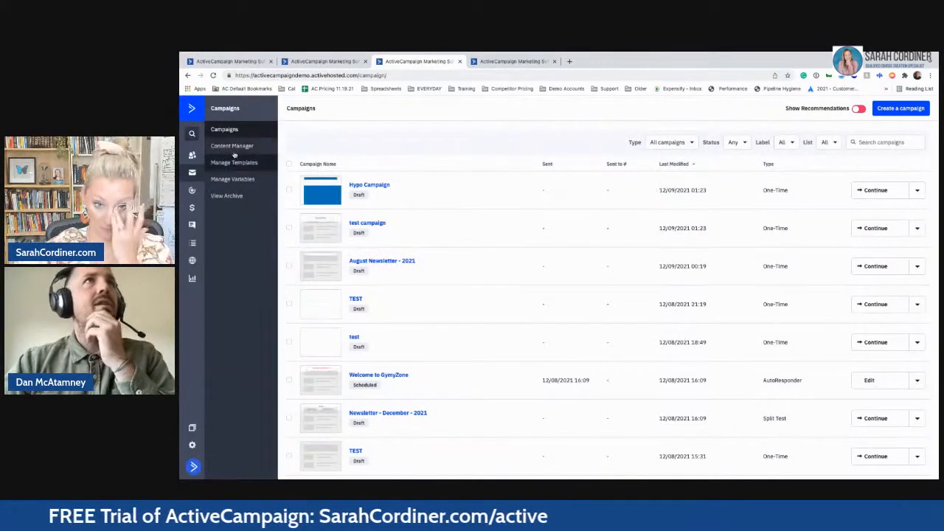
- Get the URL of the blue 2021 image in Content Manager, then go to the Contacts tab
left_click(229, 148)
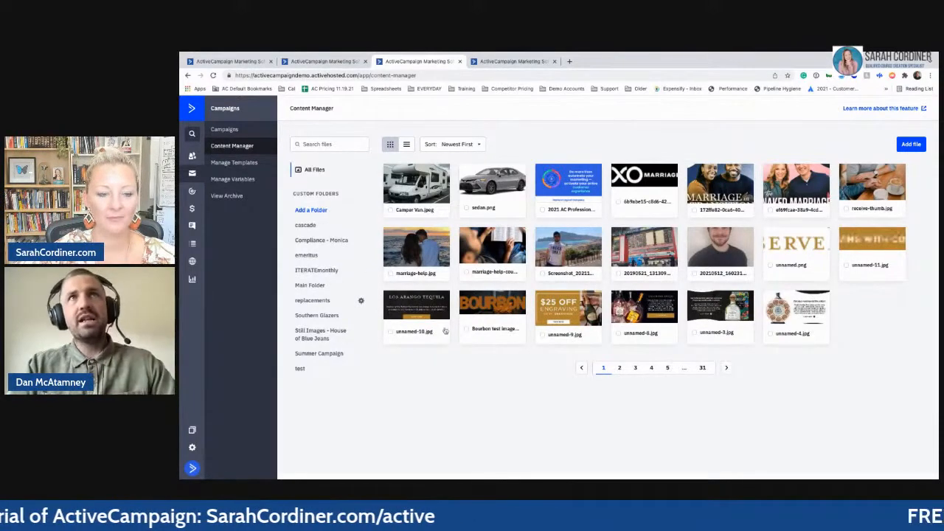
left_click(592, 173)
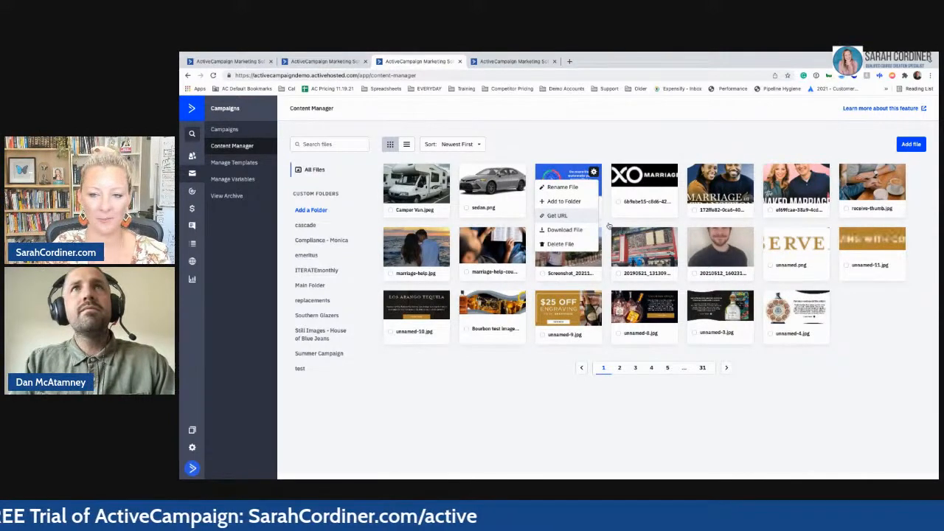
left_click(557, 216)
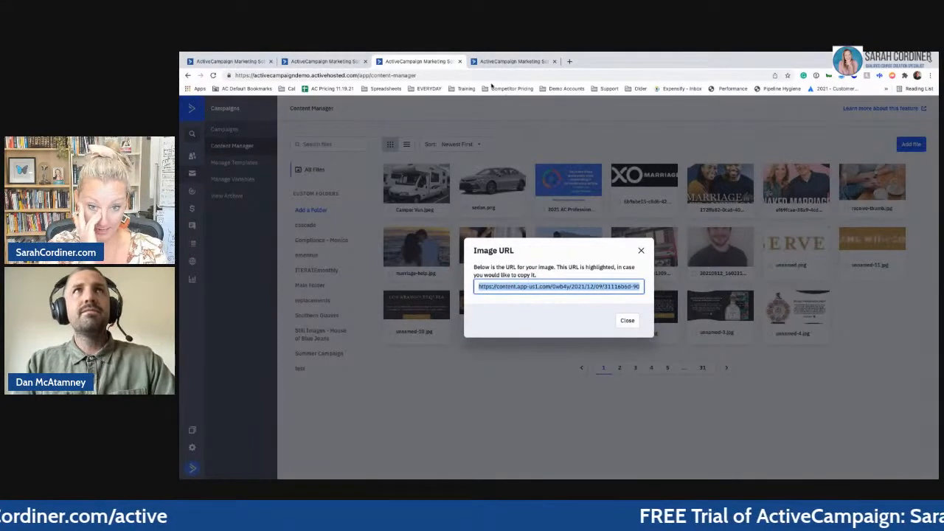
left_click(510, 61)
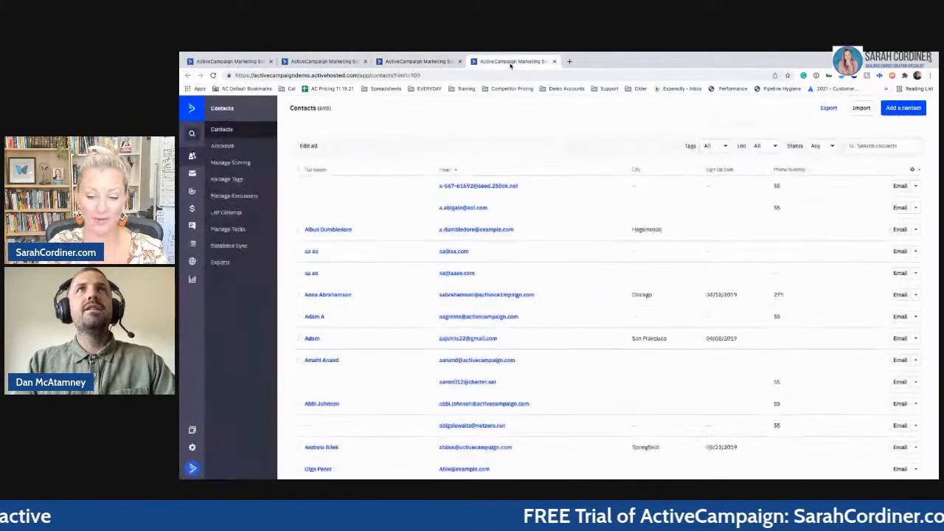
- Back on the automation tab, open the Ebook Delivery send-email step in the designer
left_click(351, 63)
mouse_move(525, 246)
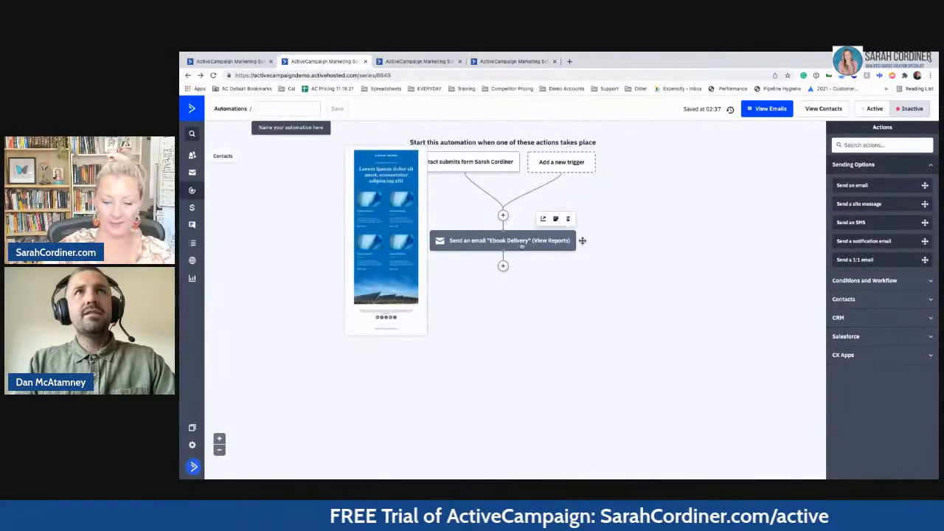
left_click(385, 224)
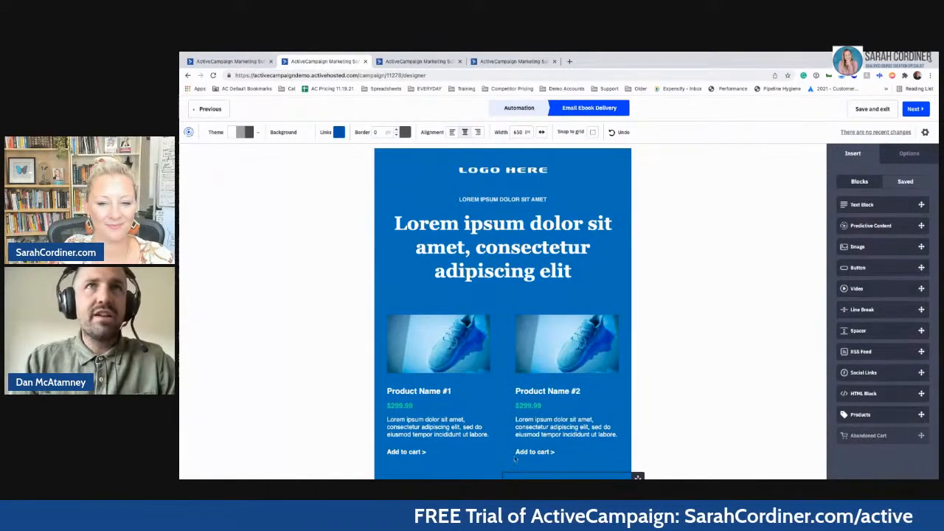
- Review the blue Ebook Delivery template, then save and exit to the Automation 1697 workflow
scroll(520, 428, "down", 3)
scroll(524, 386, "down", 4)
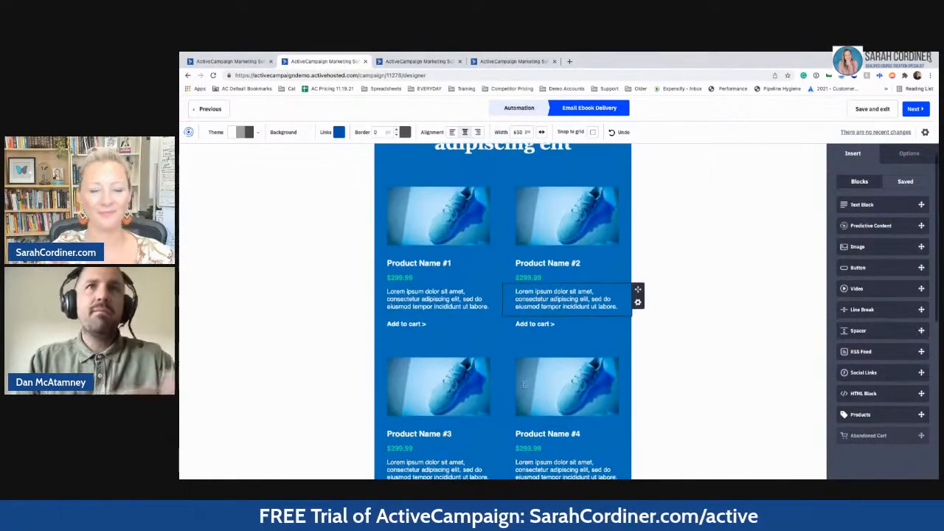
scroll(516, 294, "up", 8)
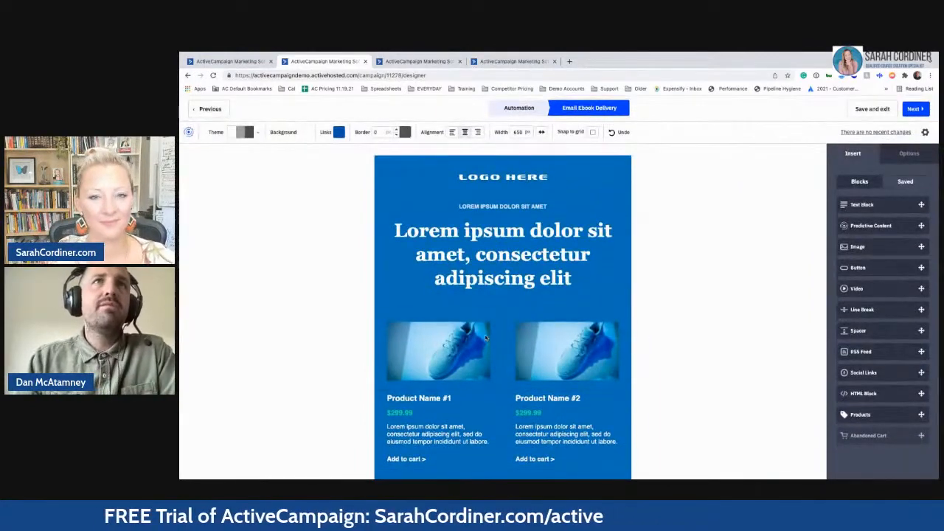
scroll(486, 346, "down", 2)
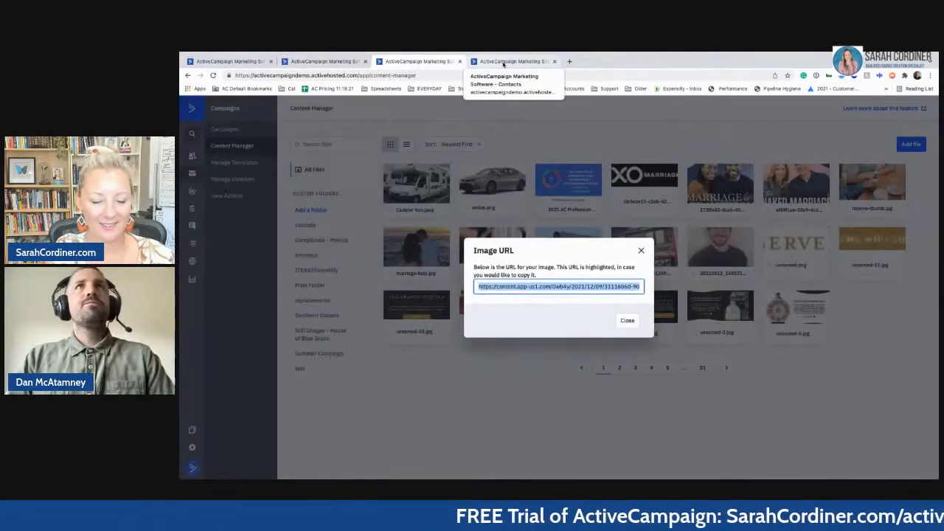
left_click(496, 64)
left_click(324, 61)
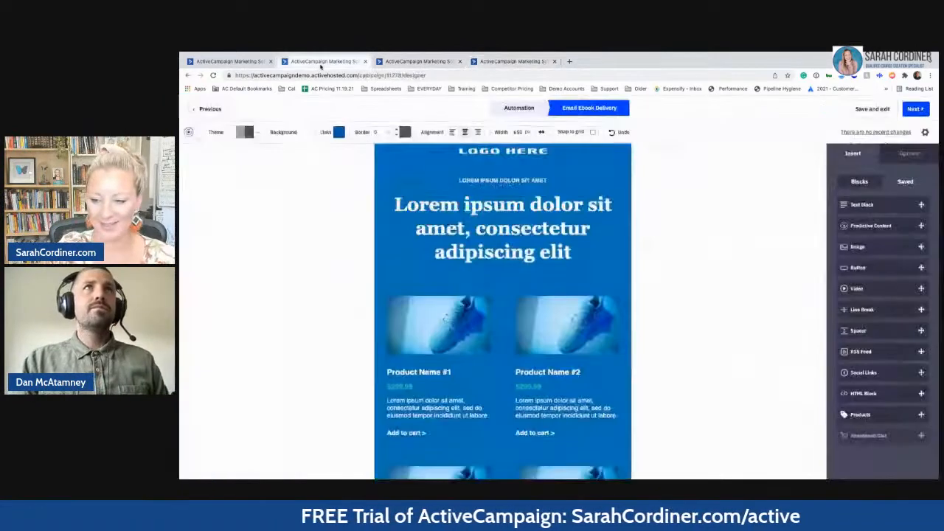
left_click(874, 110)
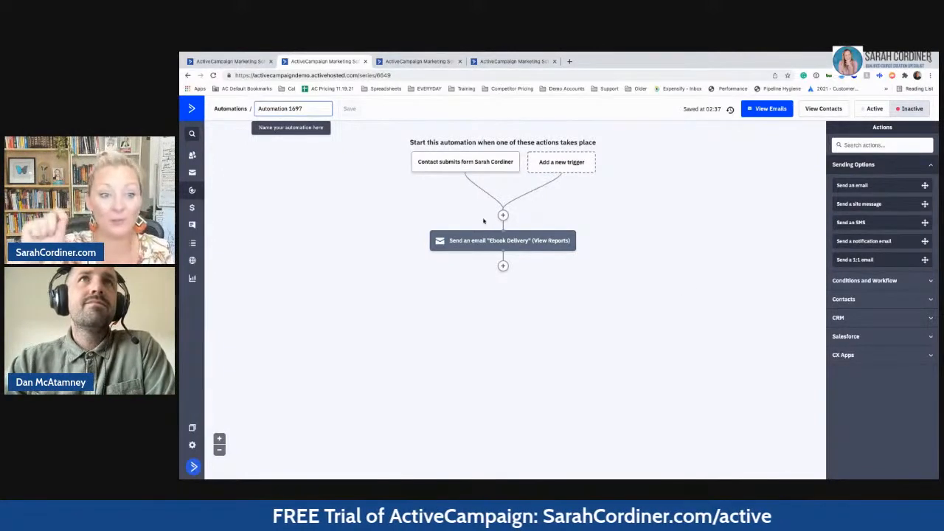
- Add an 'End this automation' step from Conditions and Workflow below the Ebook Delivery email
mouse_move(502, 233)
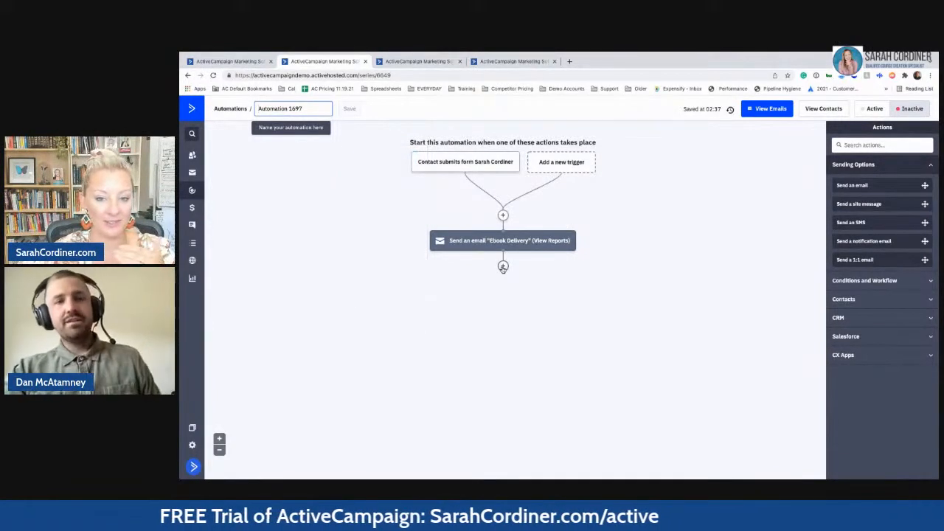
left_click(503, 266)
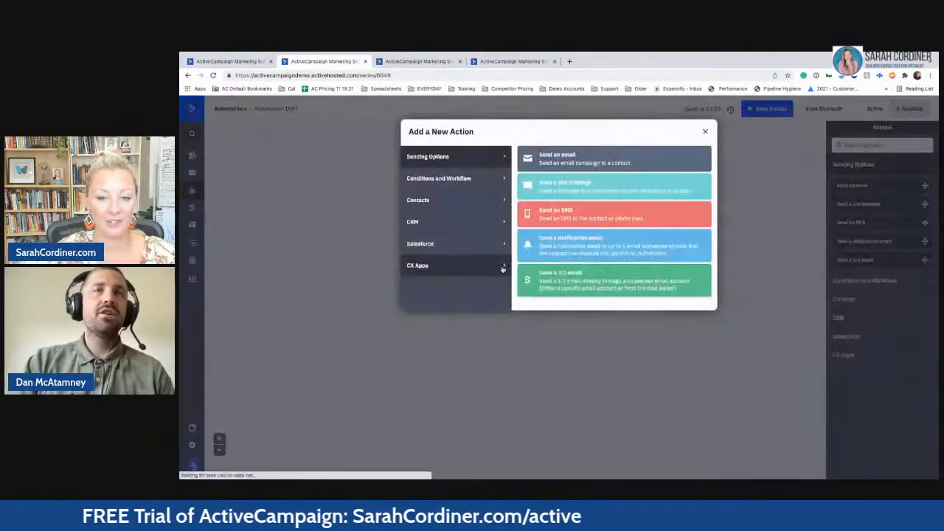
left_click(463, 180)
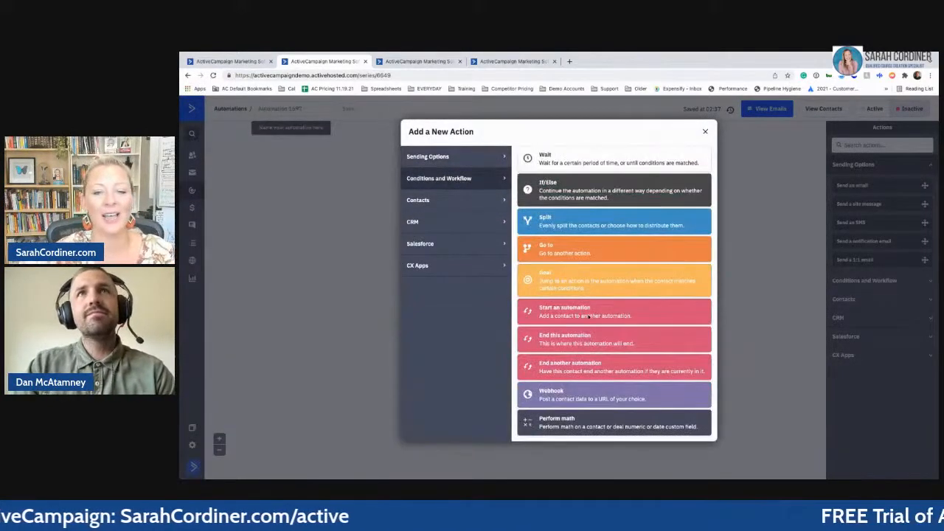
left_click(580, 340)
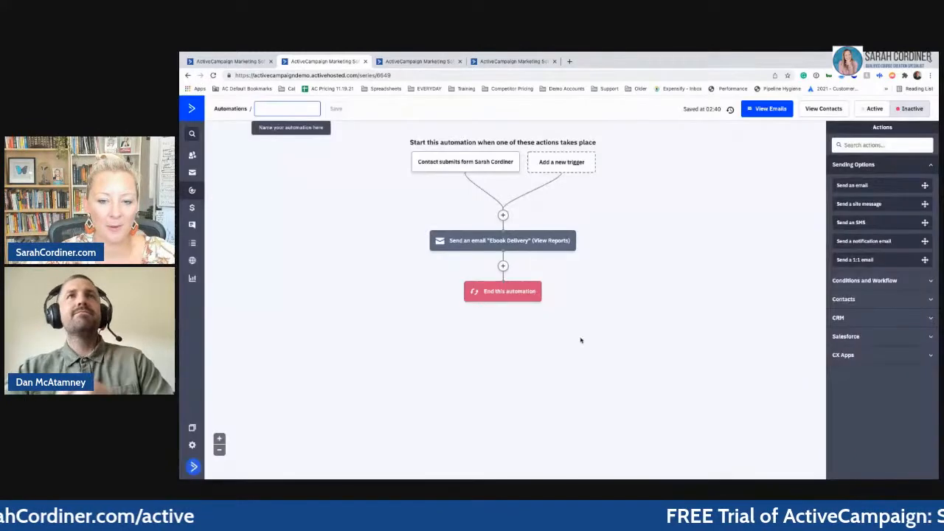
- Add a Start an automation step after Ebook Delivery entering contacts into 7 Day Drip, and save
left_click(503, 267)
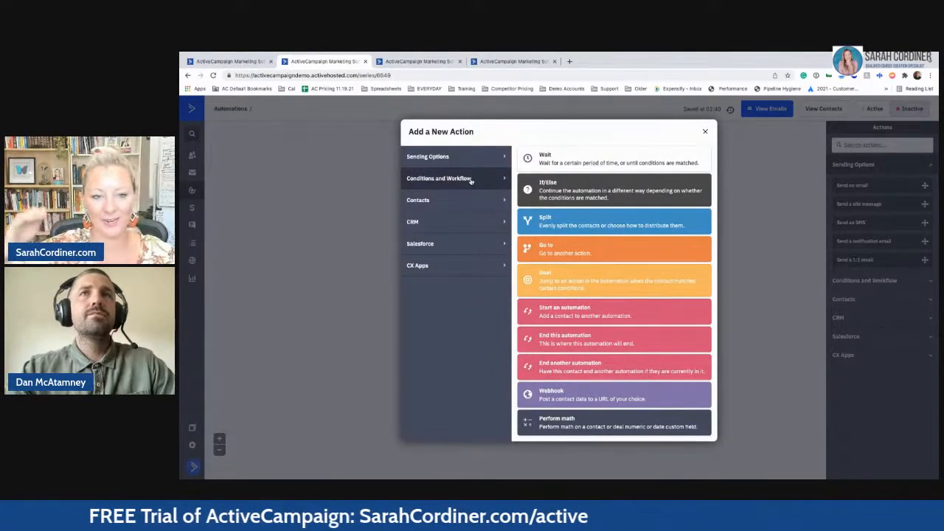
left_click(566, 316)
left_click(498, 260)
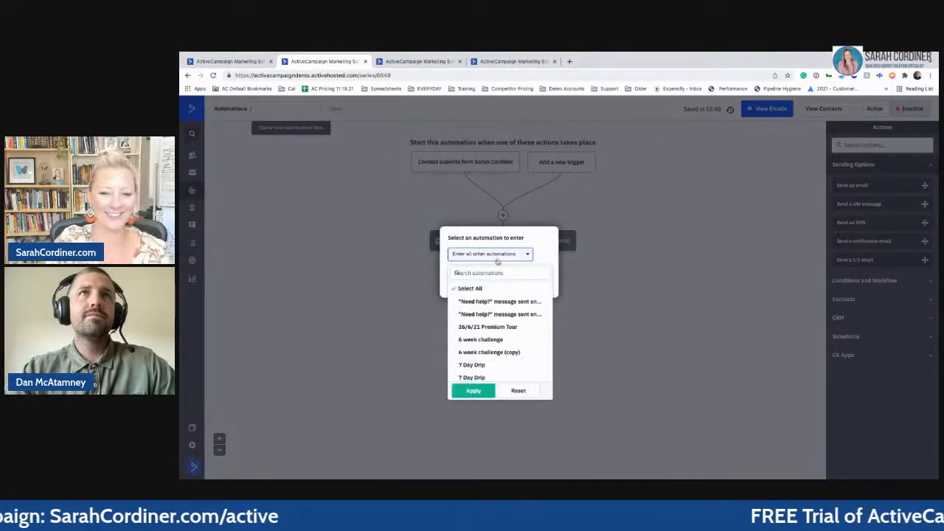
scroll(491, 324, "down", 2)
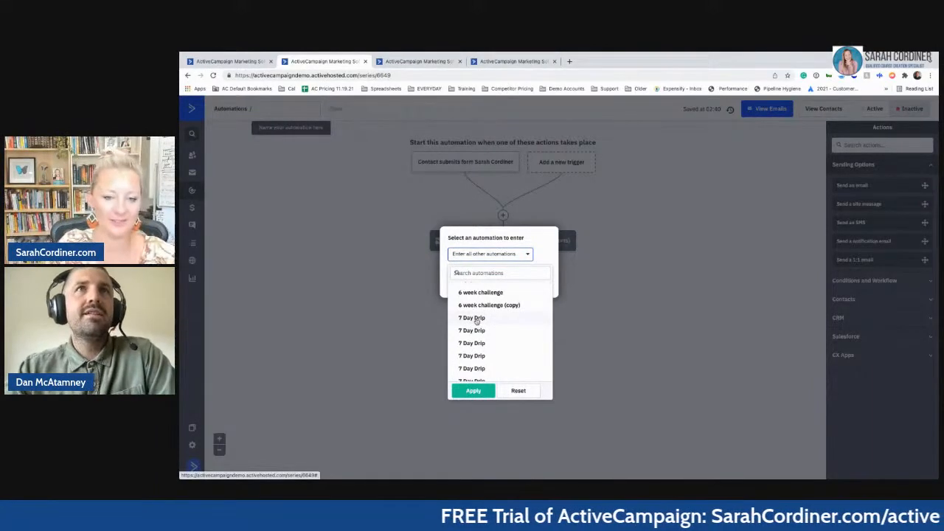
left_click(477, 320)
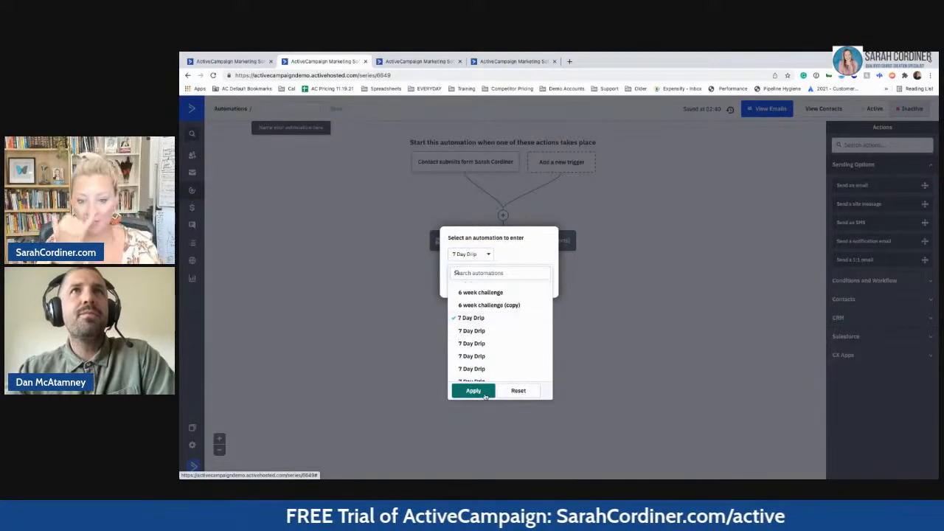
left_click(487, 394)
left_click(538, 286)
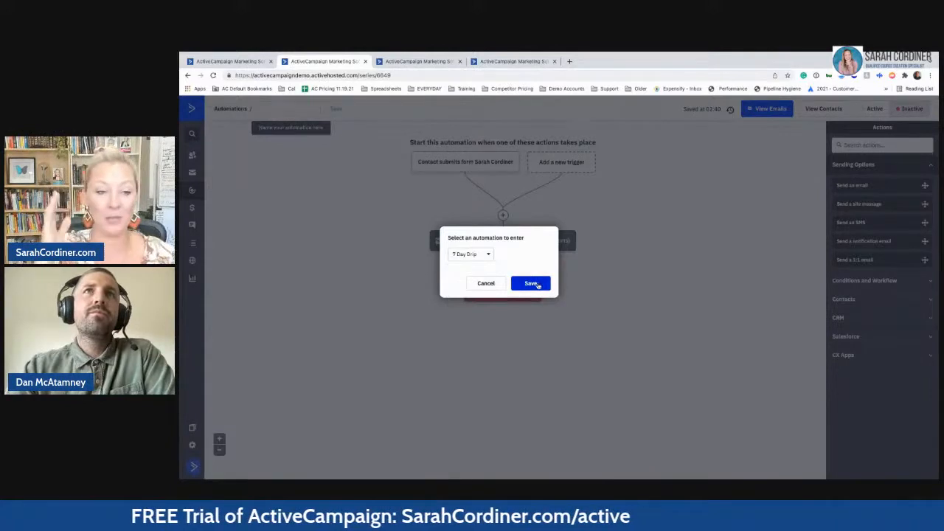